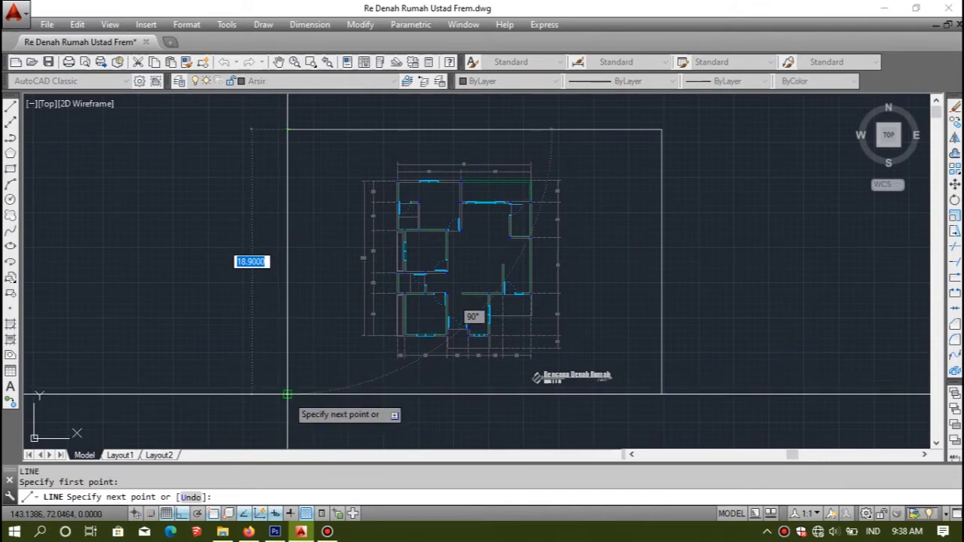
- Cancel the unfinished line and preview the floor plan's A4 landscape plot for Microsoft Print to PDF
{"action": "key", "text": "Escape"}
{"action": "scroll", "coordinate": [458, 302], "scroll_direction": "up", "scroll_amount": 1}
{"action": "key", "text": "ctrl+p"}
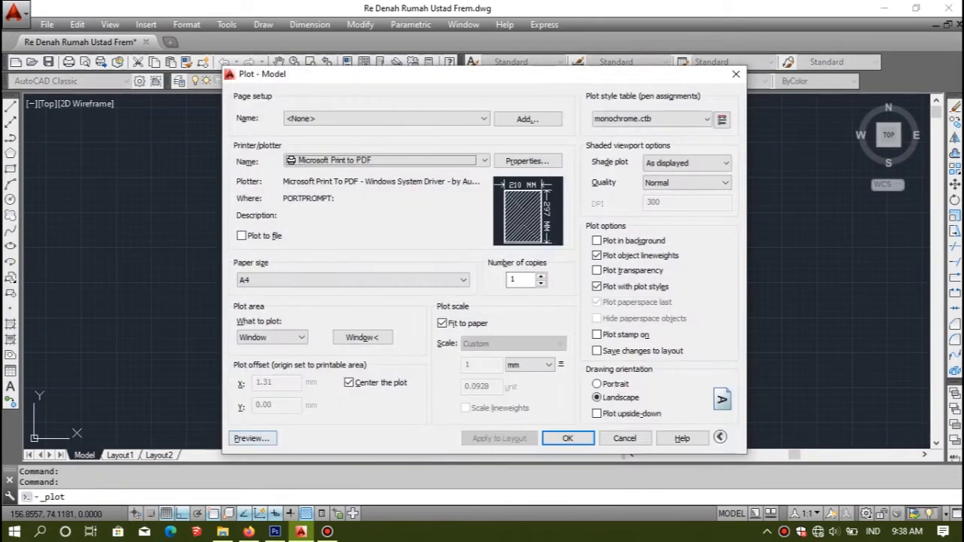
{"action": "left_click", "coordinate": [362, 338]}
{"action": "key", "text": "Escape"}
{"action": "left_click", "coordinate": [251, 439]}
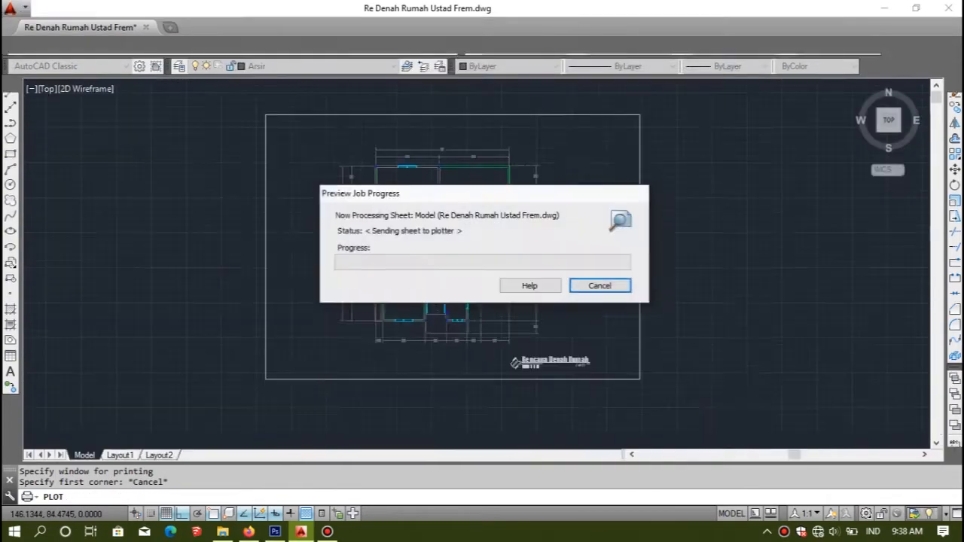
- Plot the previewed sheet and save it as a PDF file named Tutorial
{"action": "right_click", "coordinate": [443, 223]}
{"action": "left_click", "coordinate": [475, 250]}
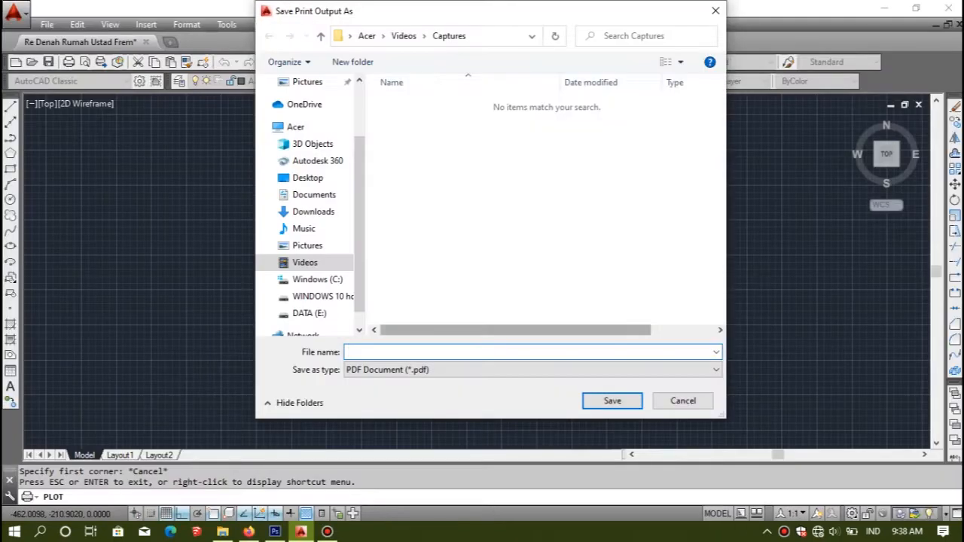
{"action": "type", "text": "Tutorial"}
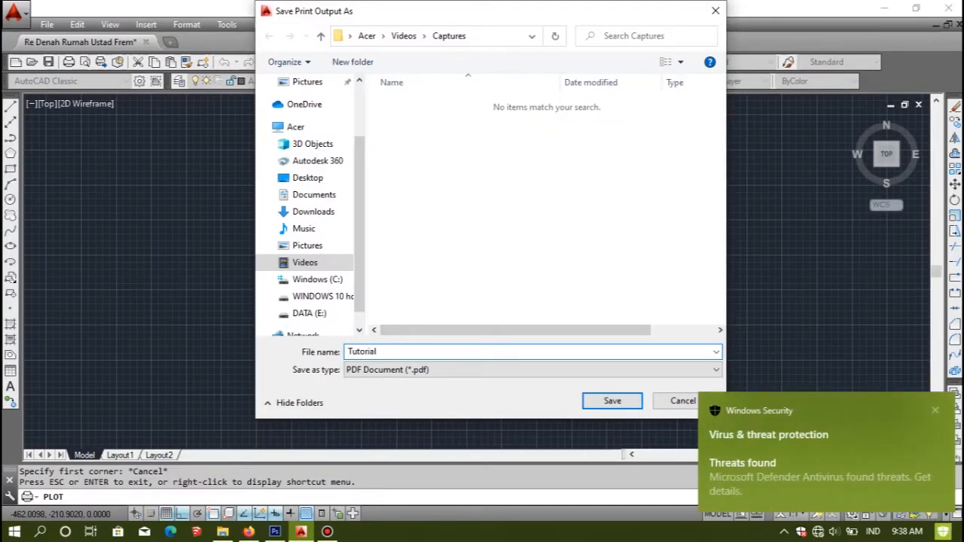
{"action": "key", "text": "Return"}
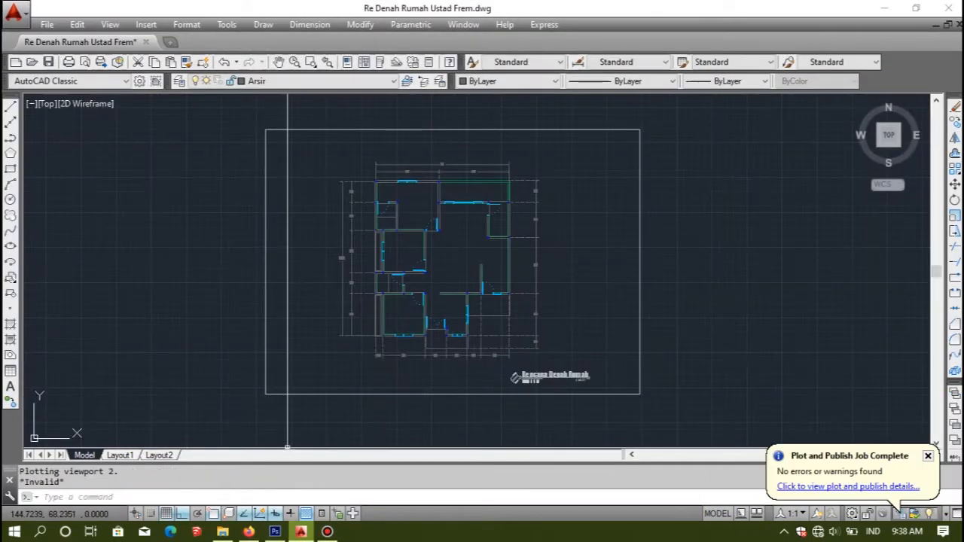
- Switch to Photoshop, create a blank document and rotate its canvas 90° counterclockwise
{"action": "left_click", "coordinate": [275, 532]}
{"action": "left_click", "coordinate": [66, 9]}
{"action": "left_click", "coordinate": [41, 9]}
{"action": "left_click", "coordinate": [56, 29]}
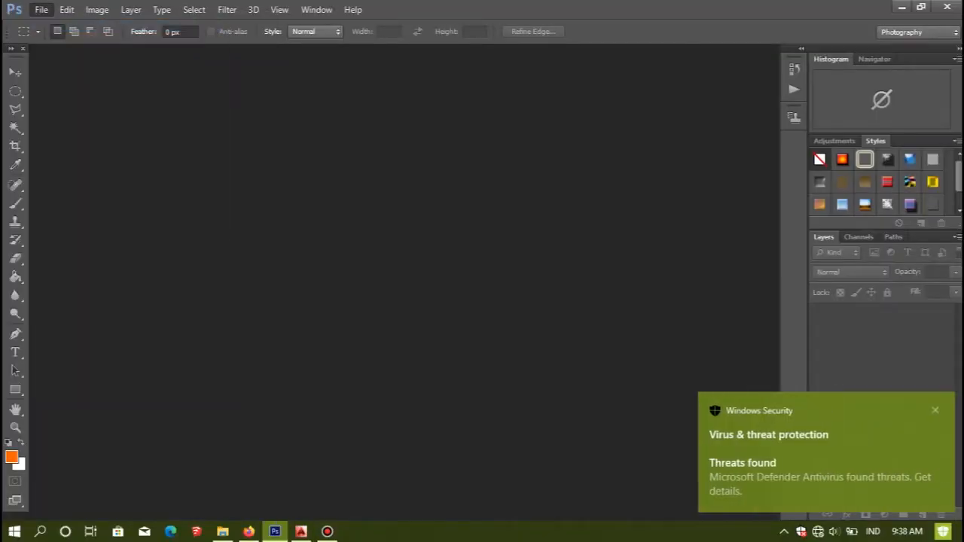
{"action": "key", "text": "Return"}
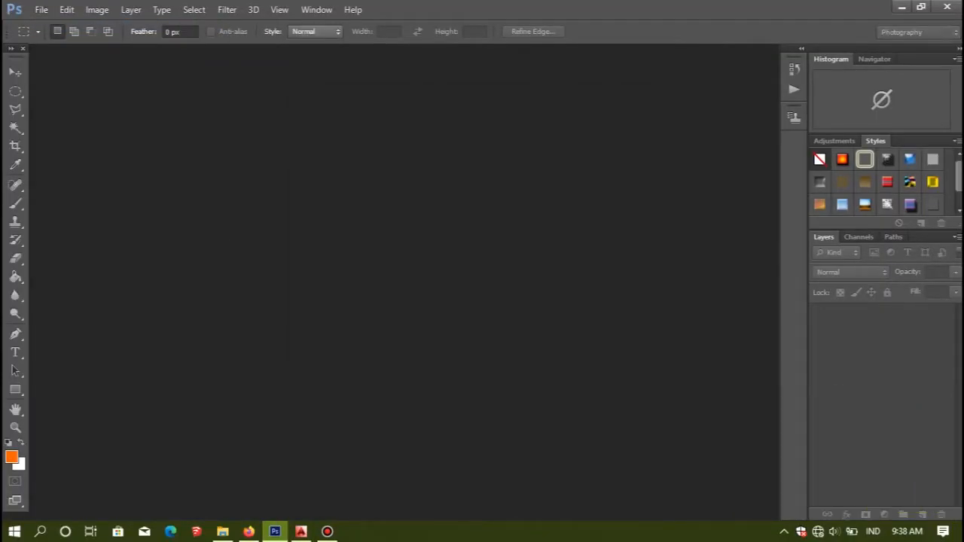
{"action": "left_click", "coordinate": [97, 9]}
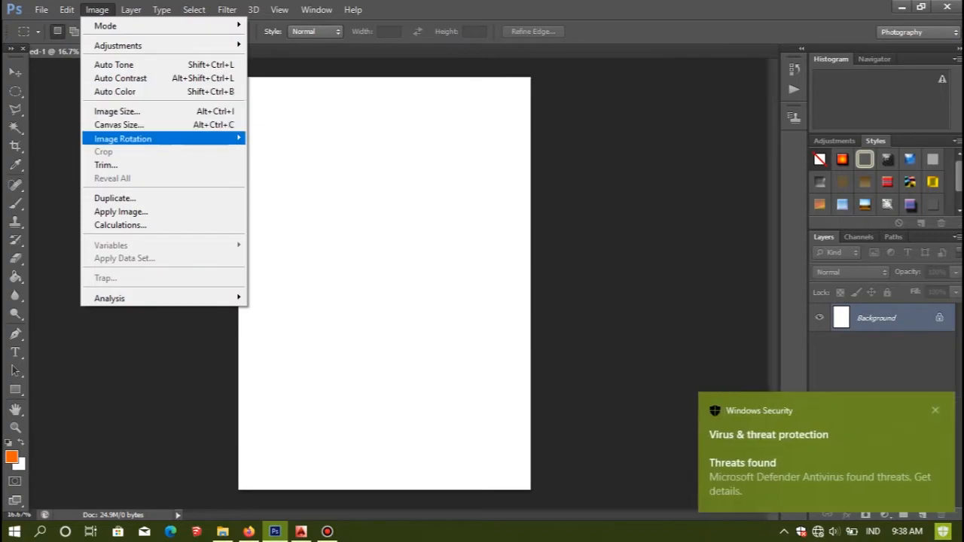
{"action": "mouse_move", "coordinate": [166, 139]}
{"action": "left_click", "coordinate": [301, 165]}
- Bring Tutorial.pdf from the Videos folder's Captures subfolder into Photoshop and import its page with the thumbnail size at Fit Page
{"action": "left_click", "coordinate": [222, 532]}
{"action": "left_click", "coordinate": [51, 331]}
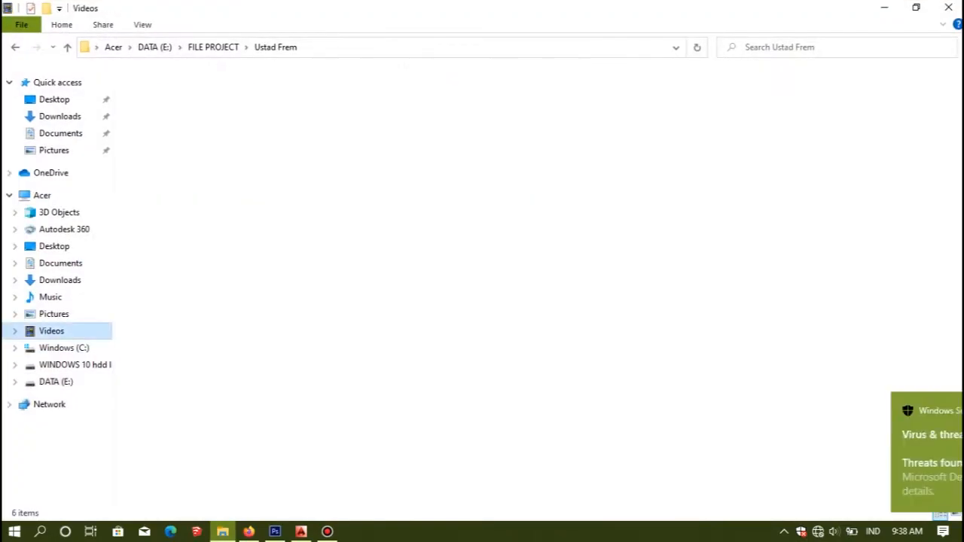
{"action": "double_click", "coordinate": [161, 108]}
{"action": "left_click_drag", "start_coordinate": [158, 92], "coordinate": [276, 528]}
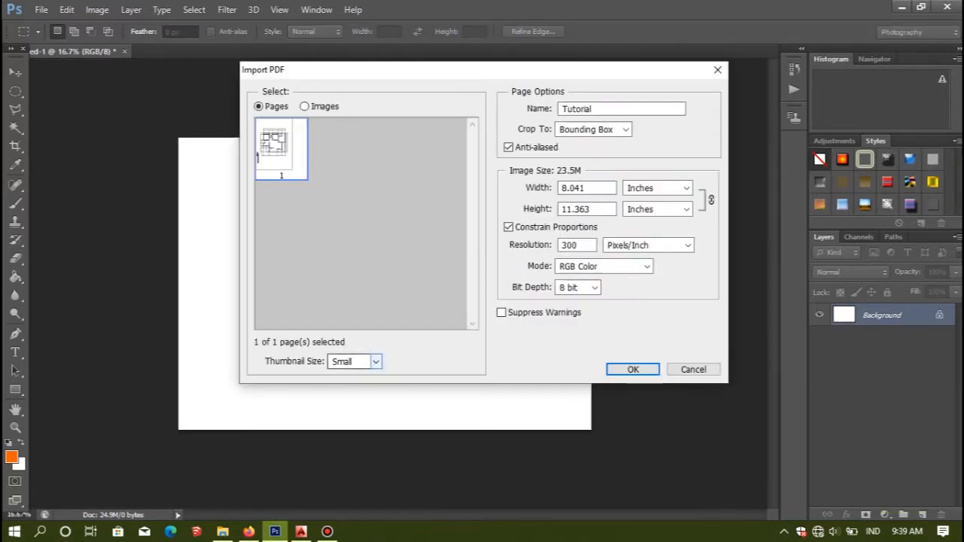
{"action": "left_click", "coordinate": [375, 362]}
{"action": "left_click", "coordinate": [349, 401]}
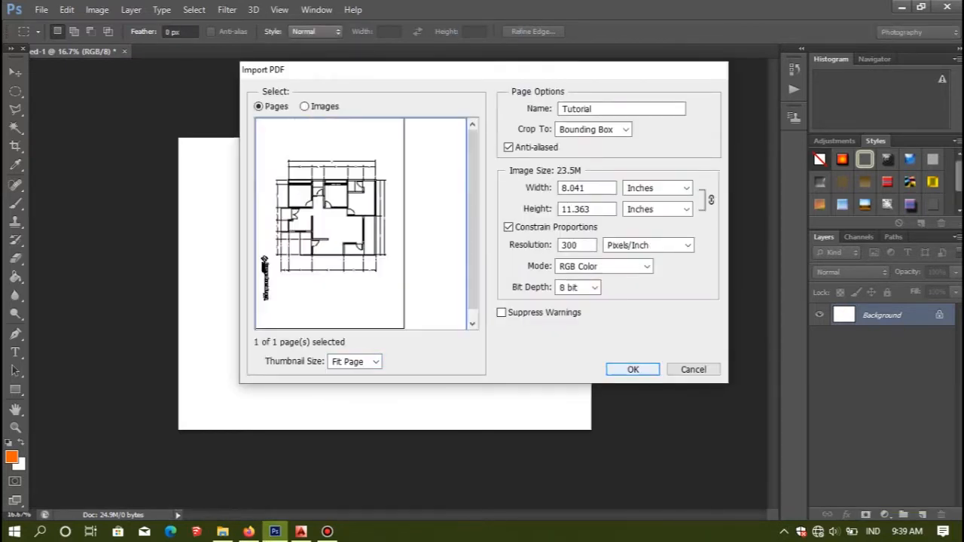
{"action": "key", "text": "Return"}
- Rotate the imported plan 90° clockwise and place it as a layer over the blank landscape document
{"action": "left_click", "coordinate": [98, 9]}
{"action": "mouse_move", "coordinate": [116, 136]}
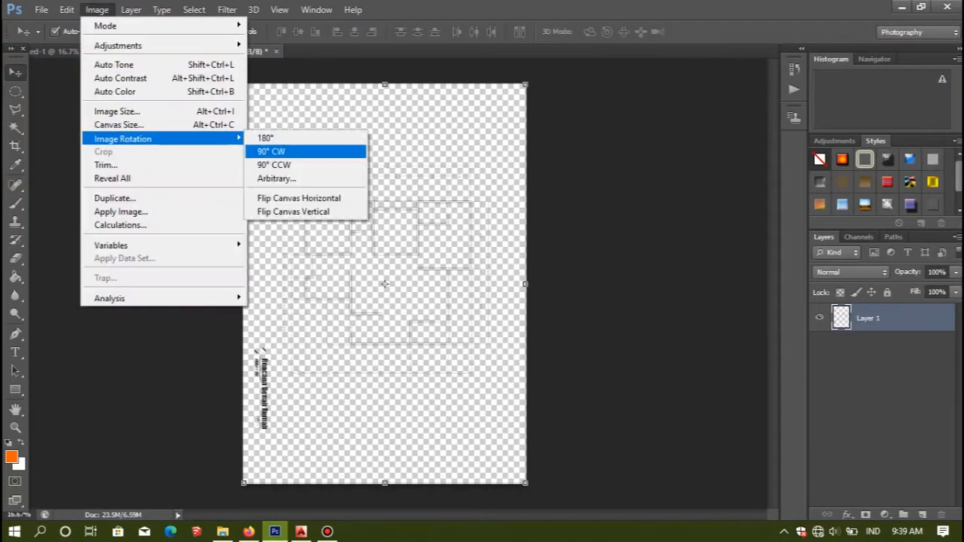
{"action": "left_click", "coordinate": [339, 151]}
{"action": "key", "text": "v"}
{"action": "mouse_move", "coordinate": [449, 401]}
{"action": "left_mouse_down"}
{"action": "mouse_move", "coordinate": [439, 416]}
{"action": "mouse_move", "coordinate": [113, 45]}
{"action": "mouse_move", "coordinate": [401, 282]}
{"action": "mouse_move", "coordinate": [451, 408]}
{"action": "left_mouse_up"}
{"action": "key", "text": "ctrl+t"}
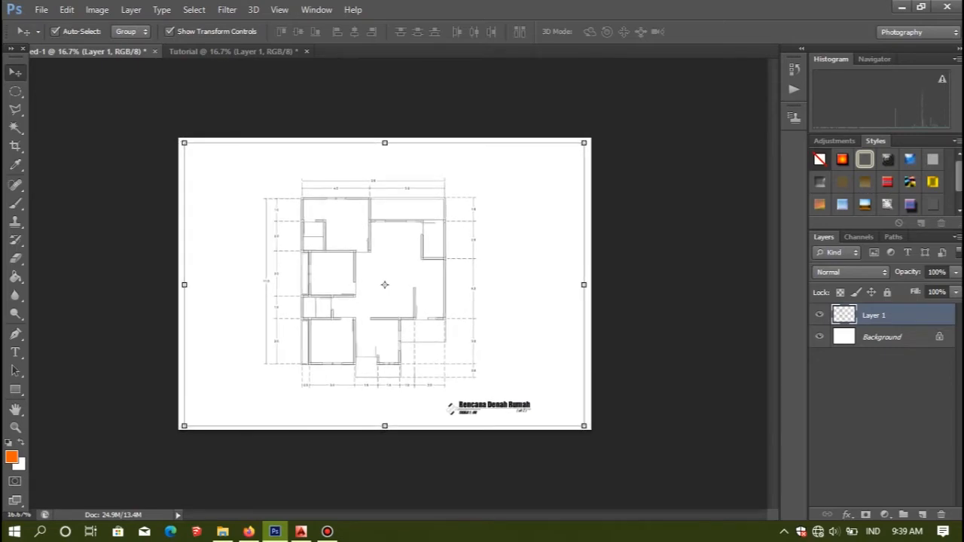
- Examine the placed floor plan in Photoshop and compare its rooms with the furnished, labelled drawing in AutoCAD
{"action": "left_click", "coordinate": [406, 323]}
{"action": "scroll", "coordinate": [407, 323], "scroll_direction": "up", "scroll_amount": 10}
{"action": "scroll", "coordinate": [407, 322], "scroll_direction": "down", "scroll_amount": 5}
{"action": "scroll", "coordinate": [406, 323], "scroll_direction": "down", "scroll_amount": 3}
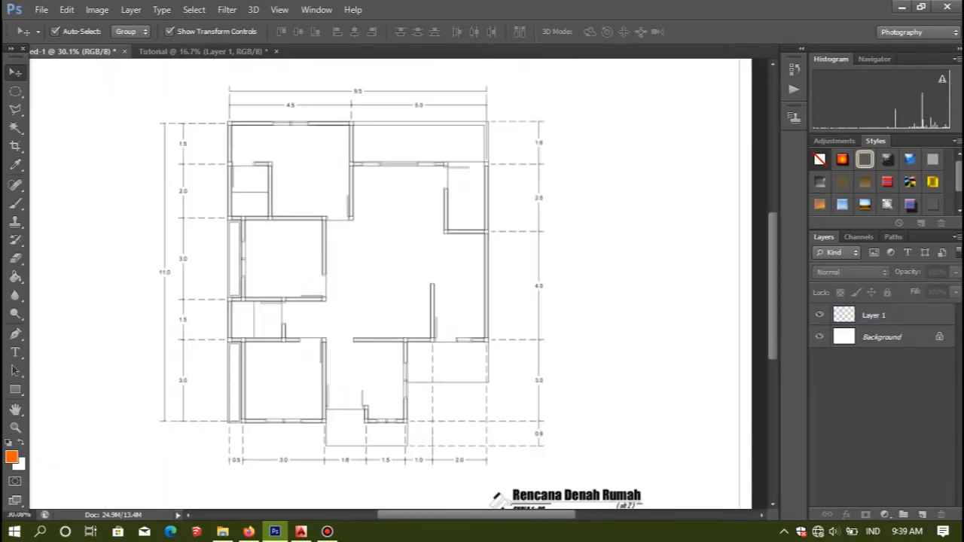
{"action": "scroll", "coordinate": [385, 283], "scroll_direction": "down", "scroll_amount": 3}
{"action": "scroll", "coordinate": [385, 283], "scroll_direction": "up", "scroll_amount": 6}
{"action": "scroll", "coordinate": [385, 283], "scroll_direction": "down", "scroll_amount": 2}
{"action": "right_click", "coordinate": [274, 531]}
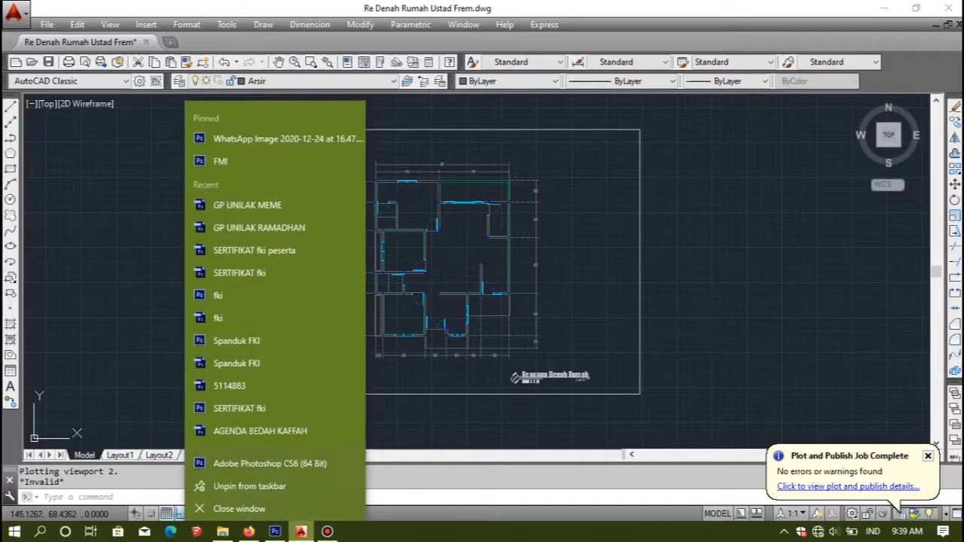
{"action": "left_click", "coordinate": [502, 269]}
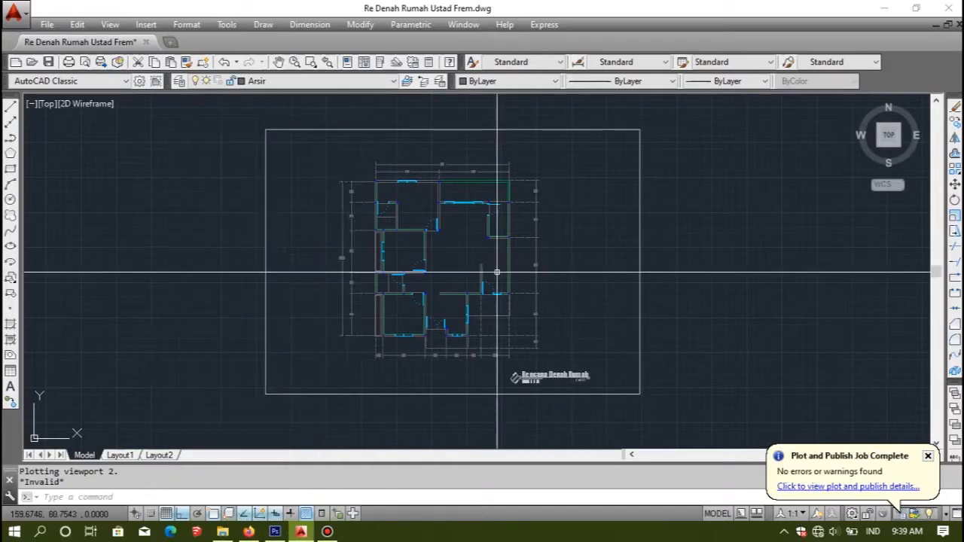
{"action": "scroll", "coordinate": [502, 269], "scroll_direction": "down", "scroll_amount": 5}
{"action": "scroll", "coordinate": [502, 269], "scroll_direction": "up", "scroll_amount": 3}
{"action": "scroll", "coordinate": [473, 383], "scroll_direction": "up", "scroll_amount": 8}
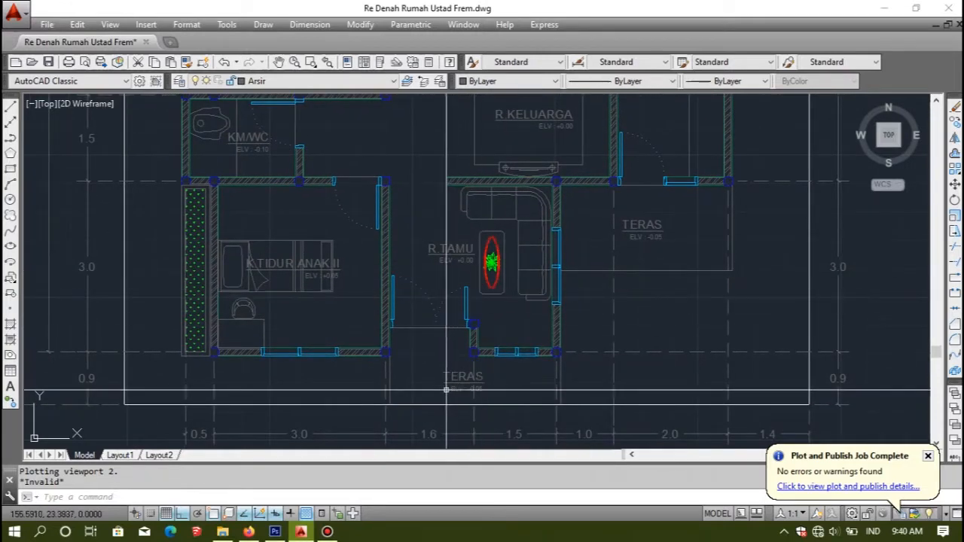
{"action": "left_click_drag", "start_coordinate": [447, 238], "coordinate": [422, 301]}
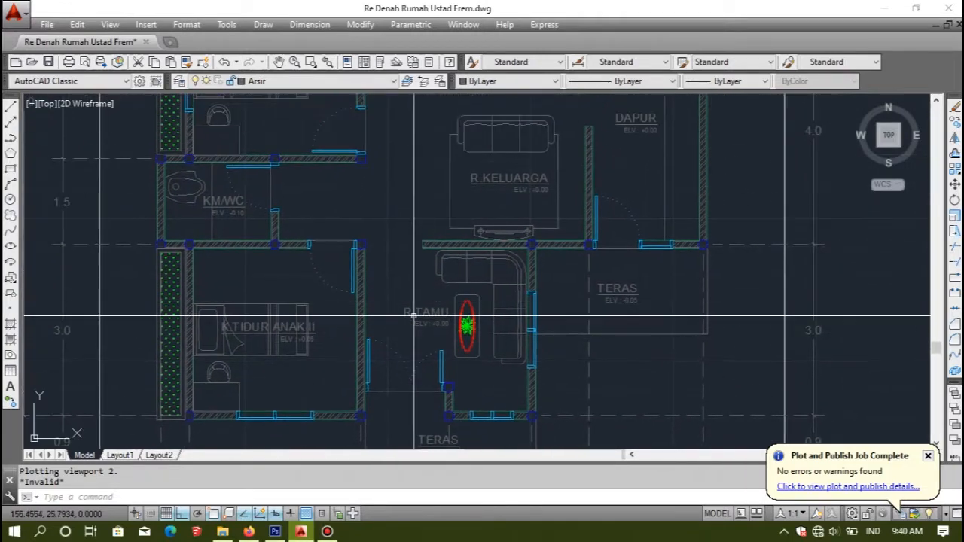
{"action": "left_click", "coordinate": [275, 532]}
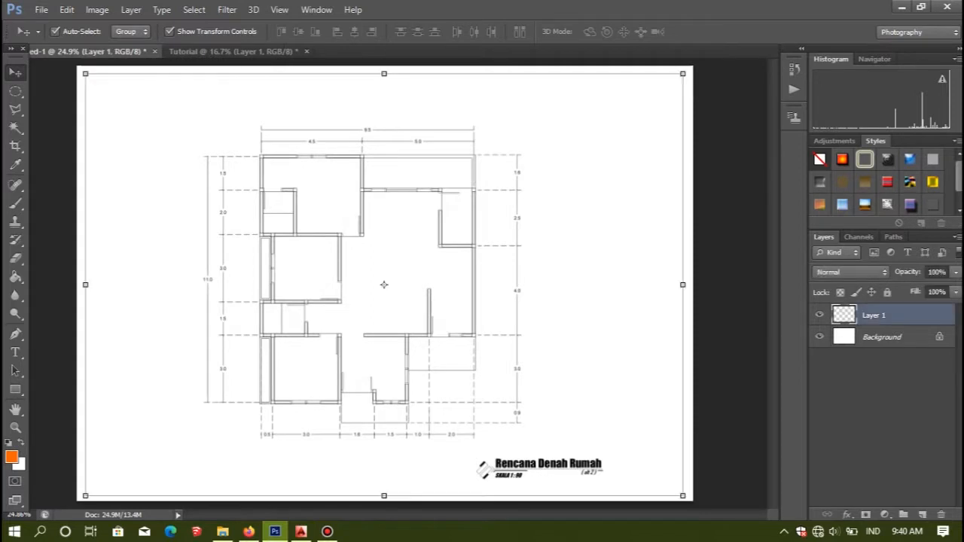
- Browse to the Tile folder in MATERIAL PHOTOSHOP on drive E and open the Tile 2 image in Photoshop
{"action": "left_click", "coordinate": [222, 532]}
{"action": "left_click", "coordinate": [56, 382]}
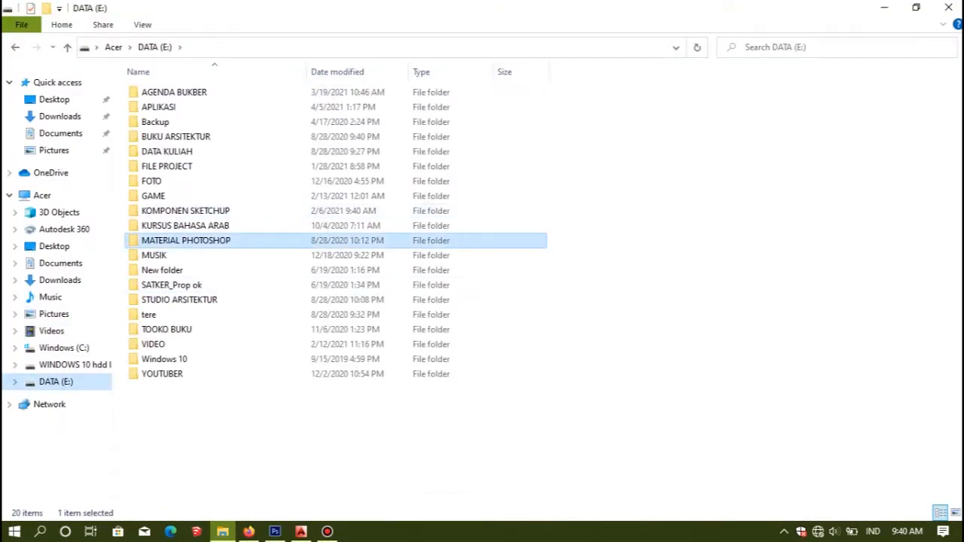
{"action": "double_click", "coordinate": [180, 239]}
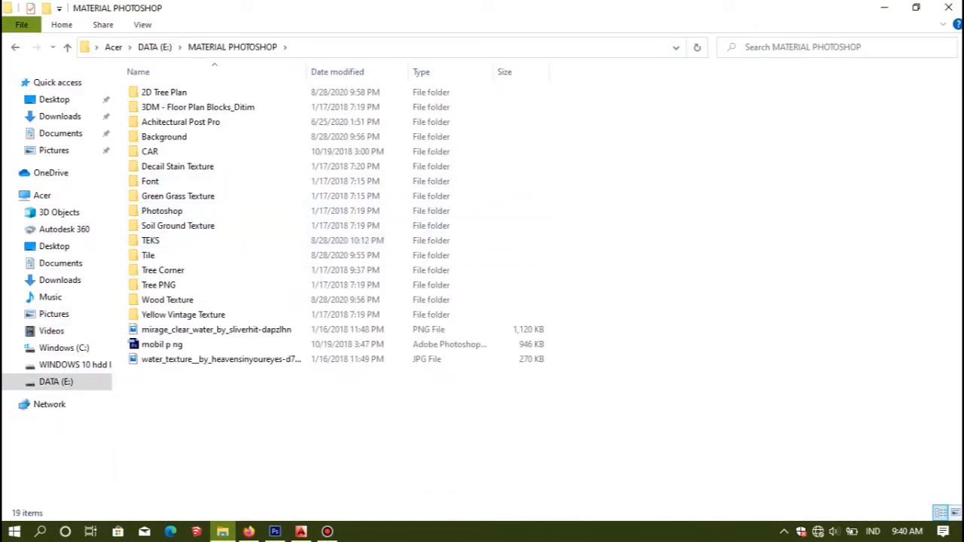
{"action": "left_click", "coordinate": [955, 513]}
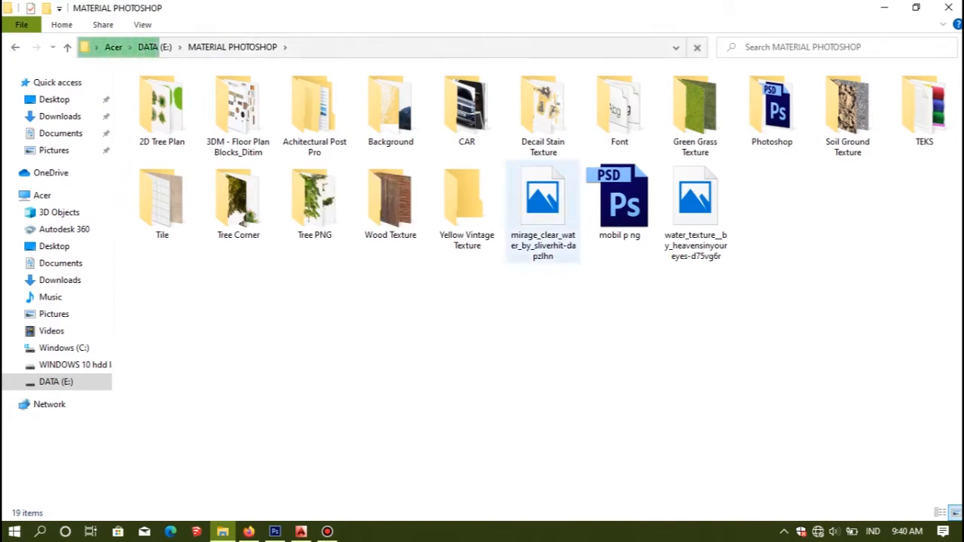
{"action": "double_click", "coordinate": [162, 198]}
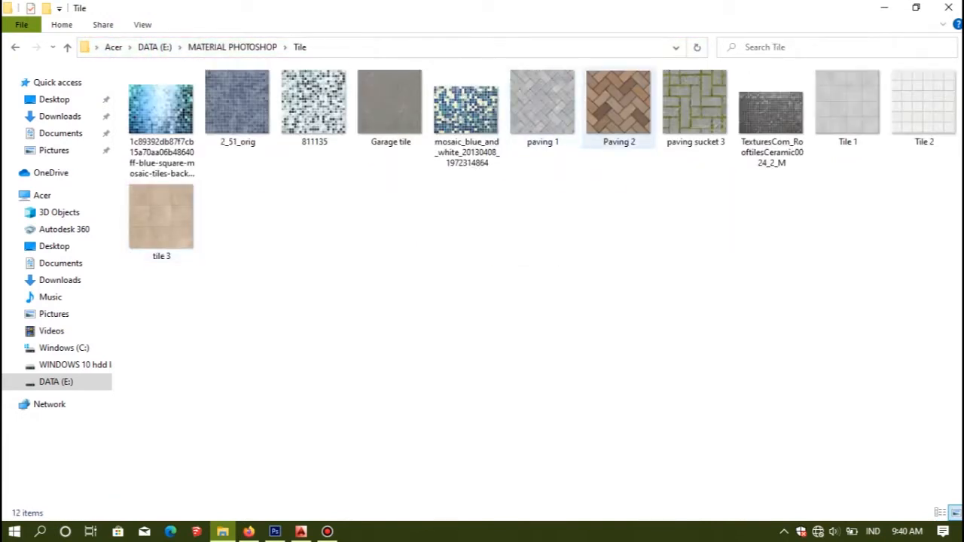
{"action": "left_click_drag", "start_coordinate": [923, 113], "coordinate": [452, 51]}
- Define the Tile 2 image as a pattern named Keram and close the image
{"action": "double_click", "coordinate": [883, 318]}
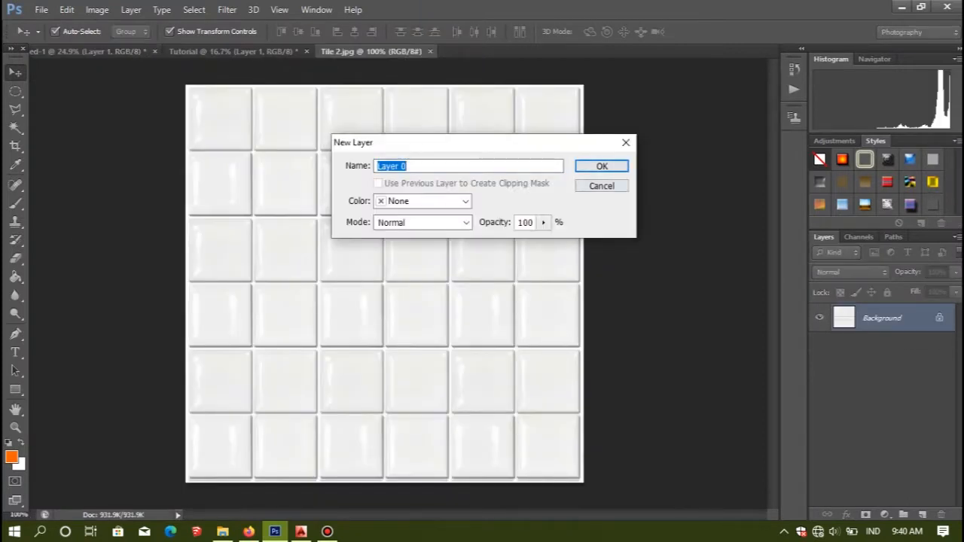
{"action": "key", "text": "Escape"}
{"action": "left_click", "coordinate": [67, 9]}
{"action": "left_click", "coordinate": [123, 339]}
{"action": "type", "text": "Keram"}
{"action": "key", "text": "Return"}
{"action": "key", "text": "ctrl+w"}
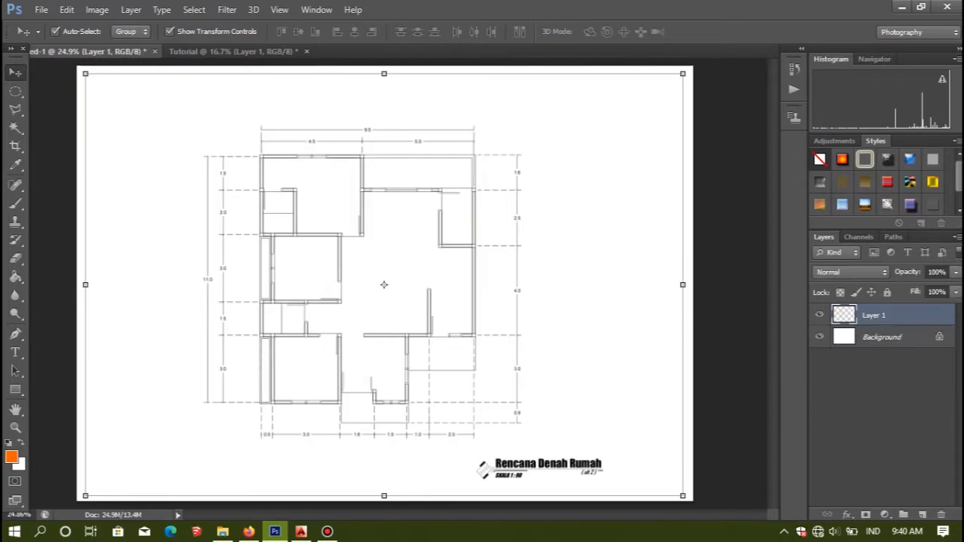
- Select the main interior floor areas of the plan on Layer 1 with the Magic Wand, excluding bathrooms and terraces
{"action": "left_click", "coordinate": [874, 315]}
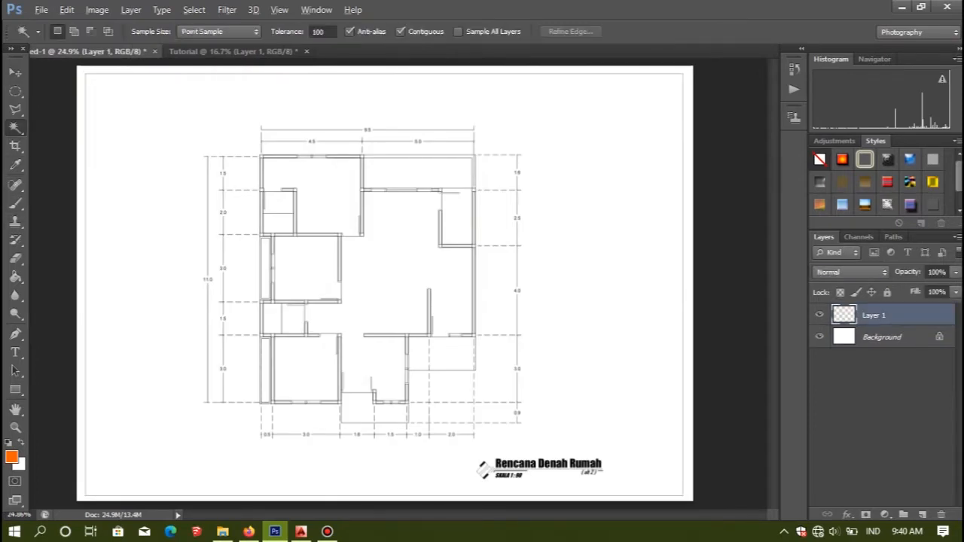
{"action": "scroll", "coordinate": [370, 428], "scroll_direction": "up", "scroll_amount": 4}
{"action": "scroll", "coordinate": [399, 279], "scroll_direction": "up", "scroll_amount": 2}
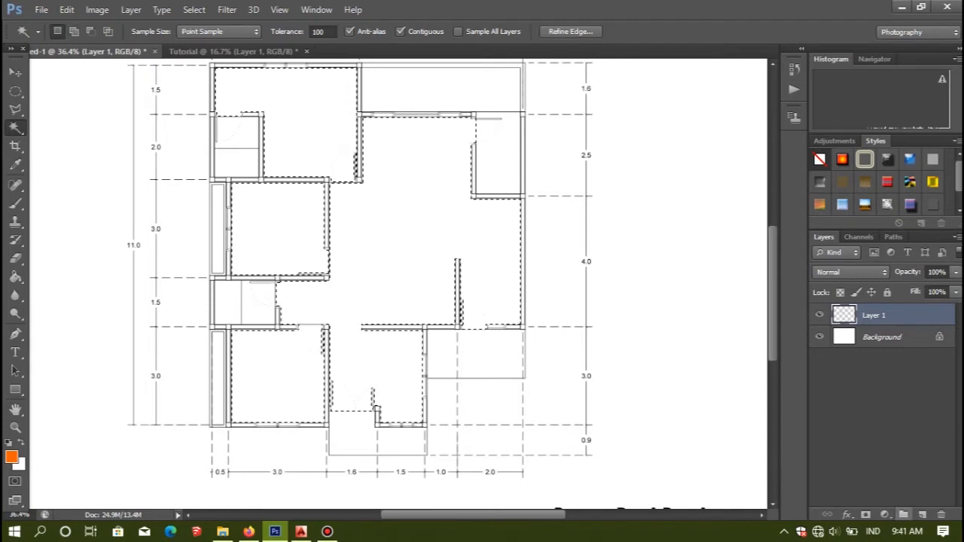
{"action": "left_click", "coordinate": [922, 515]}
{"action": "left_click", "coordinate": [865, 515]}
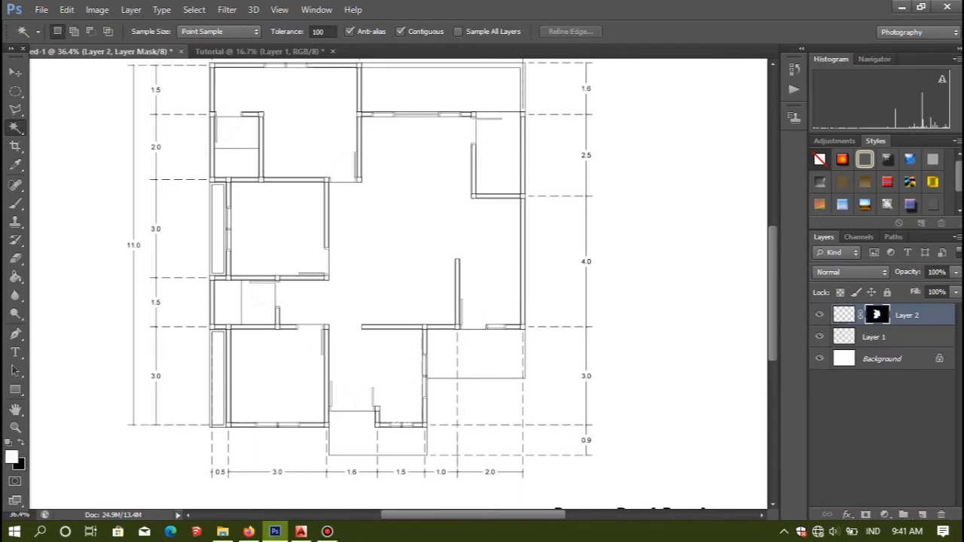
{"action": "key", "text": "ctrl+z"}
- Fill the selected interior floors with a Pattern fill layer using the white tile pattern at 50% scale
{"action": "left_click", "coordinate": [885, 515]}
{"action": "left_click", "coordinate": [861, 233]}
{"action": "type", "text": "40"}
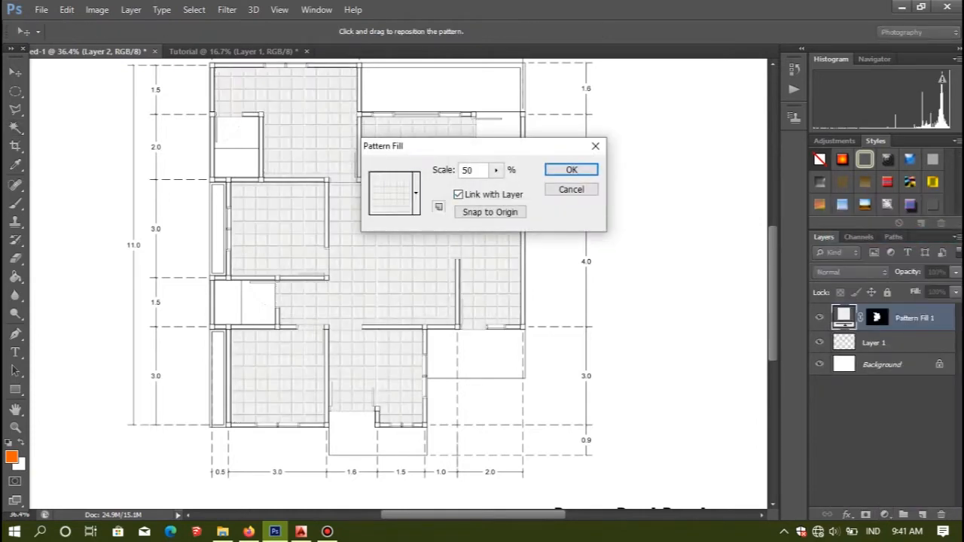
{"action": "key", "text": "Return"}
{"action": "left_click", "coordinate": [15, 72]}
{"action": "scroll", "coordinate": [414, 204], "scroll_direction": "down", "scroll_amount": 3}
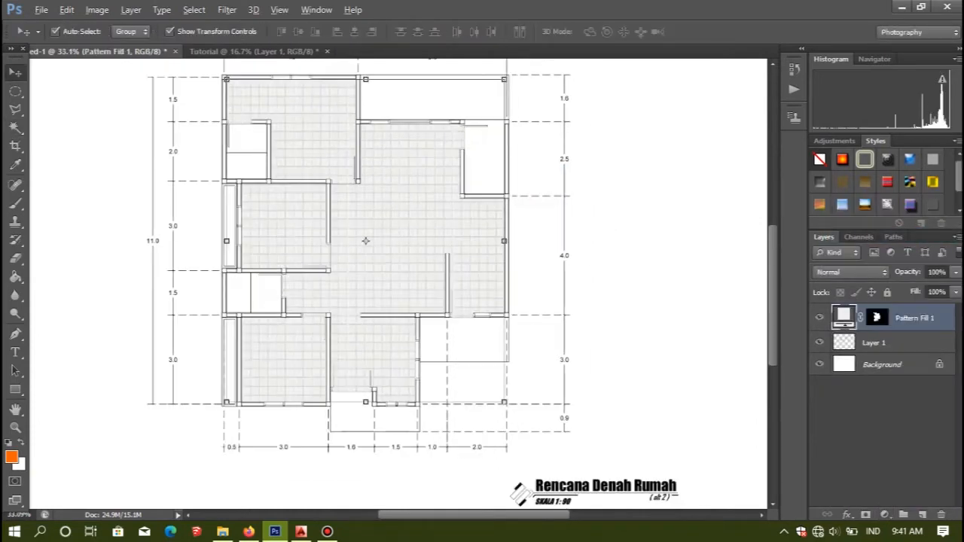
{"action": "scroll", "coordinate": [524, 220], "scroll_direction": "up", "scroll_amount": 2}
{"action": "scroll", "coordinate": [646, 224], "scroll_direction": "down", "scroll_amount": 2}
{"action": "left_click", "coordinate": [268, 224]}
{"action": "scroll", "coordinate": [267, 223], "scroll_direction": "up", "scroll_amount": 4}
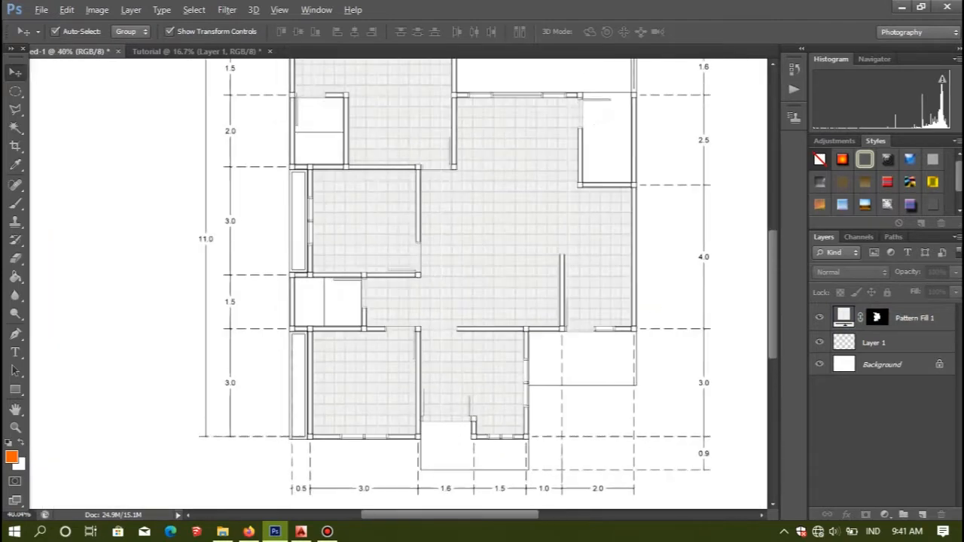
{"action": "scroll", "coordinate": [267, 230], "scroll_direction": "down", "scroll_amount": 1}
- Open the Tile 1 image in Photoshop, define it as a pattern named Keramik Teras and close the image
{"action": "left_click", "coordinate": [222, 532]}
{"action": "left_click_drag", "start_coordinate": [846, 105], "coordinate": [471, 72]}
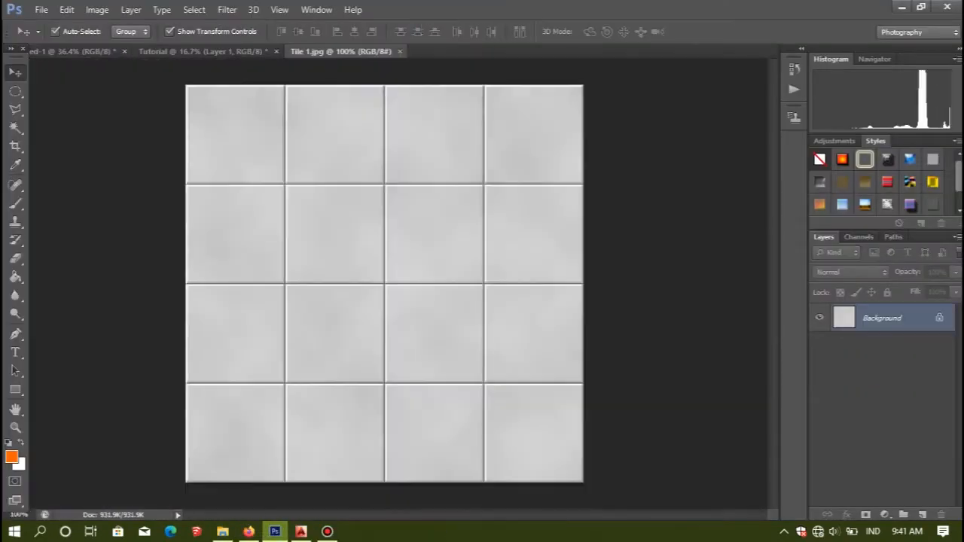
{"action": "left_click", "coordinate": [97, 9]}
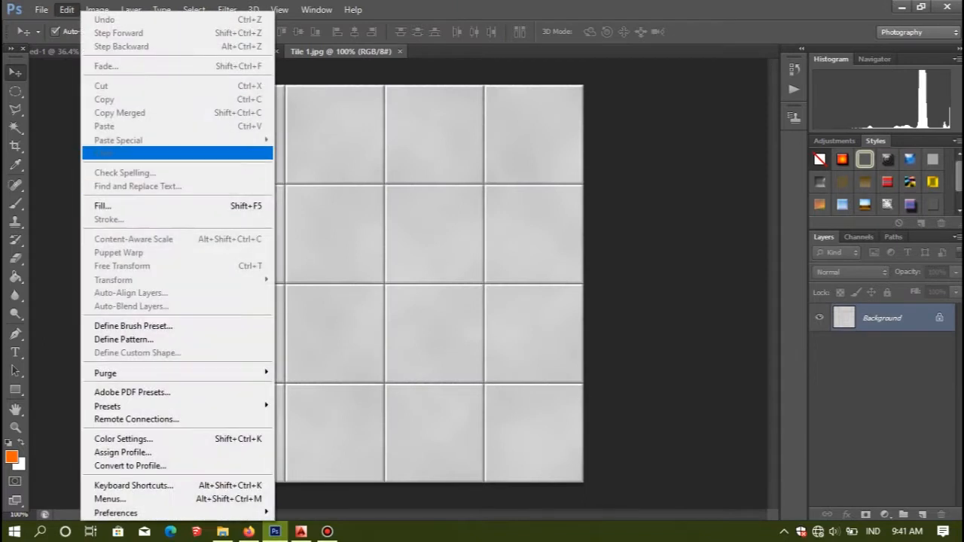
{"action": "left_click", "coordinate": [124, 339]}
{"action": "type", "text": "Keramik Teras"}
{"action": "key", "text": "Return"}
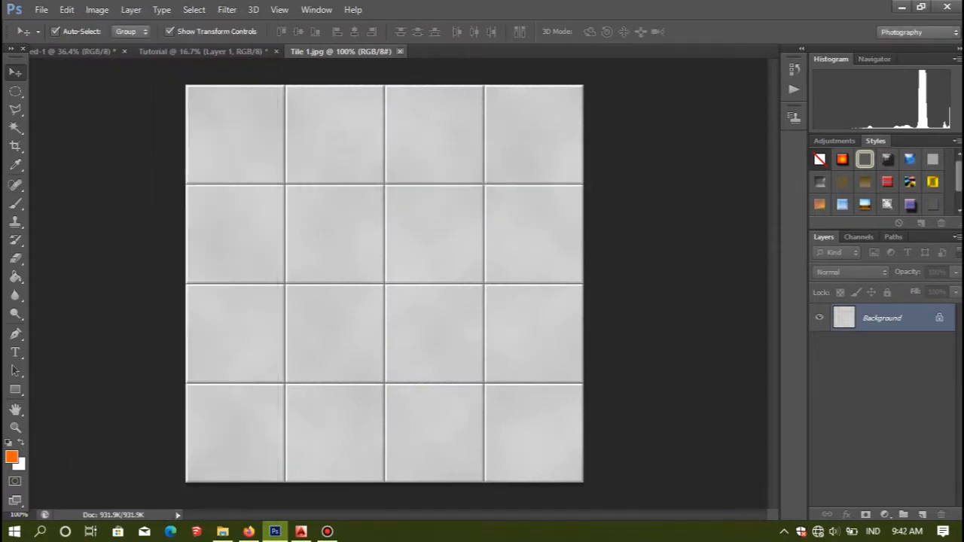
{"action": "key", "text": "ctrl+w"}
- Select the front terrace, side terrace and laundry room on Layer 1 with the Magic Wand, checking the room names in the AutoCAD drawing
{"action": "left_click", "coordinate": [473, 244]}
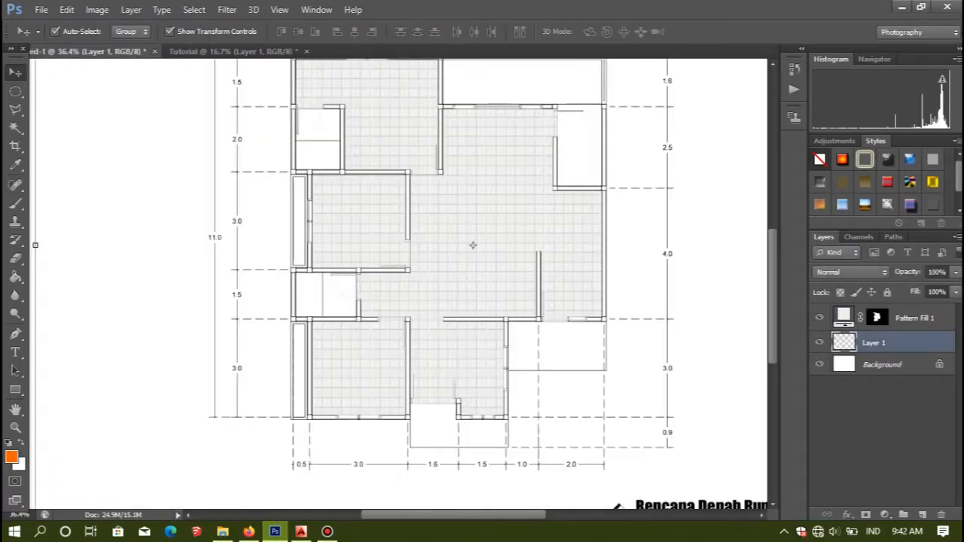
{"action": "key", "text": "w"}
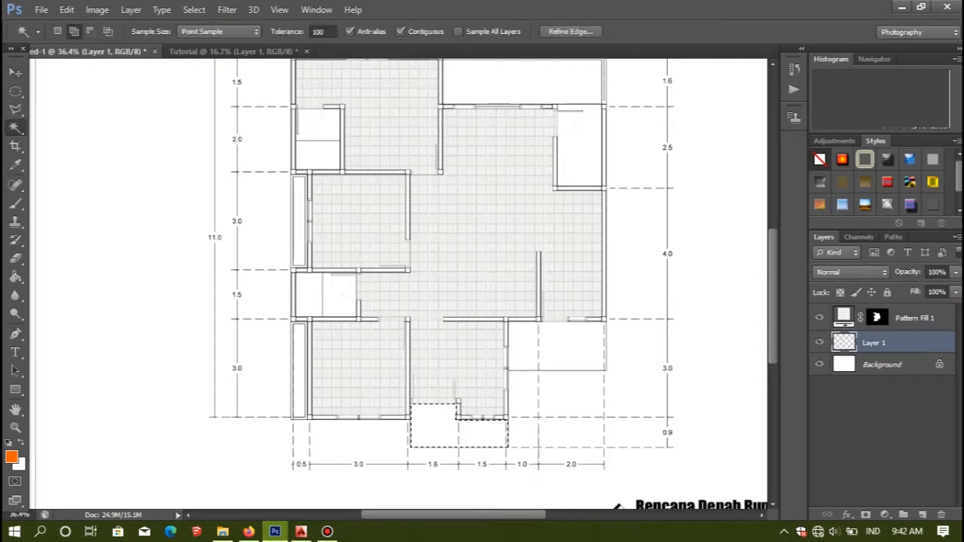
{"action": "left_click", "coordinate": [538, 327], "text": "shift"}
{"action": "scroll", "coordinate": [539, 327], "scroll_direction": "up", "scroll_amount": 1}
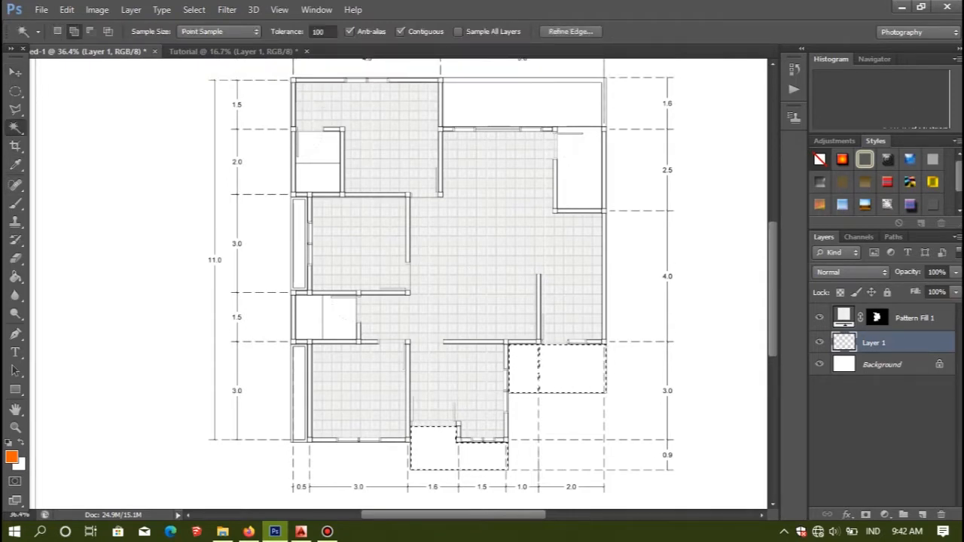
{"action": "left_click", "coordinate": [301, 532]}
{"action": "left_click_drag", "start_coordinate": [519, 162], "coordinate": [472, 450]}
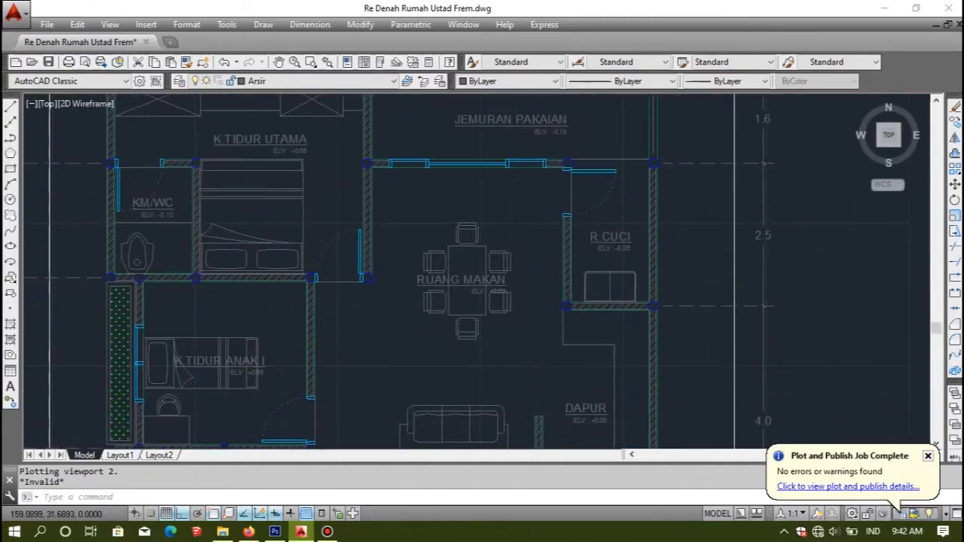
{"action": "left_click", "coordinate": [275, 531]}
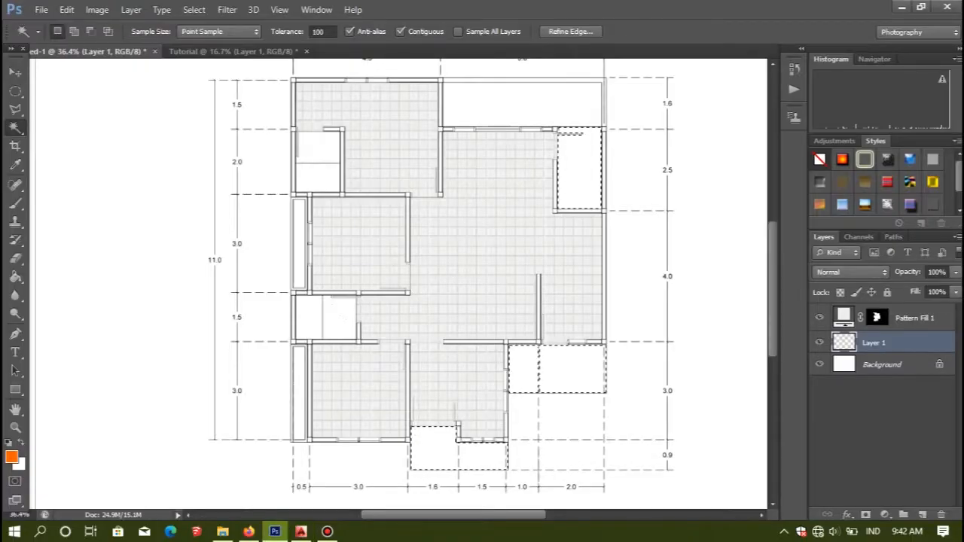
- Fill the selected terraces and laundry room with a Pattern fill layer using the grey tile pattern, and reactivate Layer 1
{"action": "left_click", "coordinate": [885, 514]}
{"action": "left_click", "coordinate": [837, 222]}
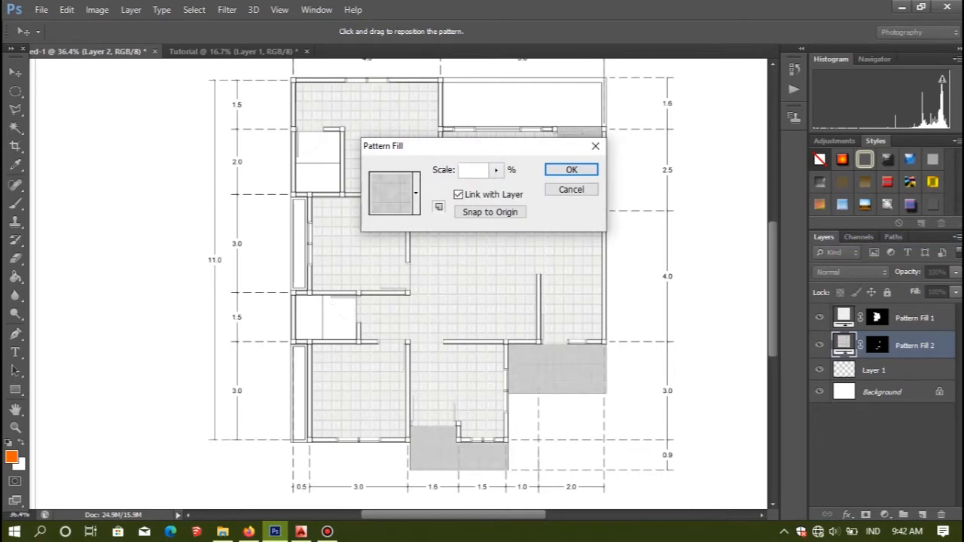
{"action": "key", "text": "Return"}
{"action": "key", "text": "v"}
{"action": "scroll", "coordinate": [399, 283], "scroll_direction": "down", "scroll_amount": 4}
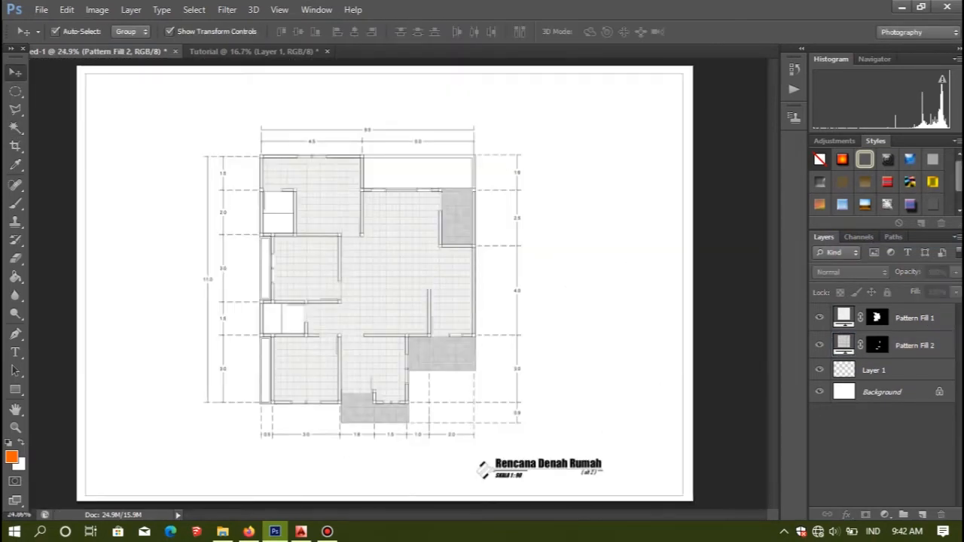
{"action": "scroll", "coordinate": [497, 249], "scroll_direction": "up", "scroll_amount": 3}
{"action": "left_click", "coordinate": [566, 251]}
{"action": "left_click", "coordinate": [349, 298]}
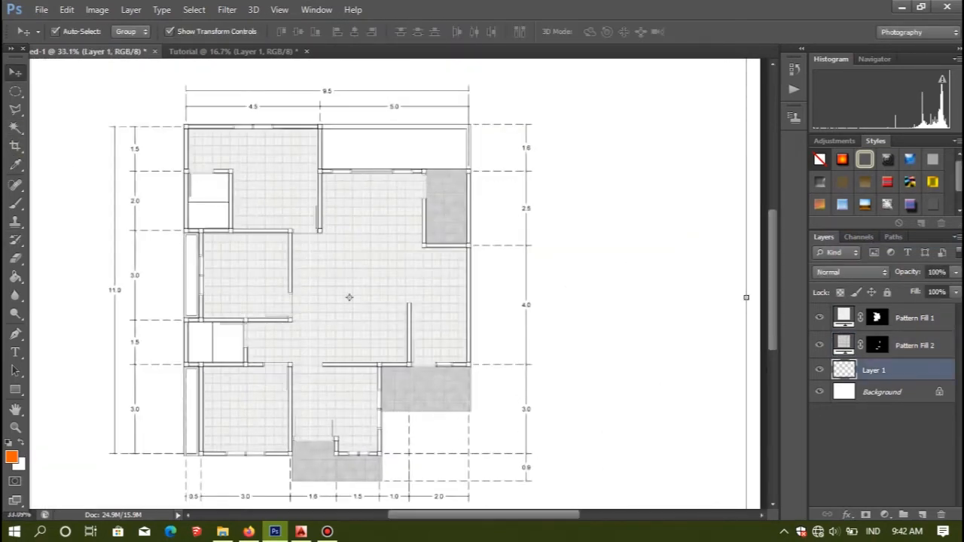
- Open the 2_51_orig.jpg blue tile image in Photoshop and convert its locked Background into a regular layer
{"action": "left_click", "coordinate": [223, 532]}
{"action": "left_click_drag", "start_coordinate": [237, 102], "coordinate": [482, 51]}
{"action": "double_click", "coordinate": [881, 318]}
{"action": "key", "text": "Return"}
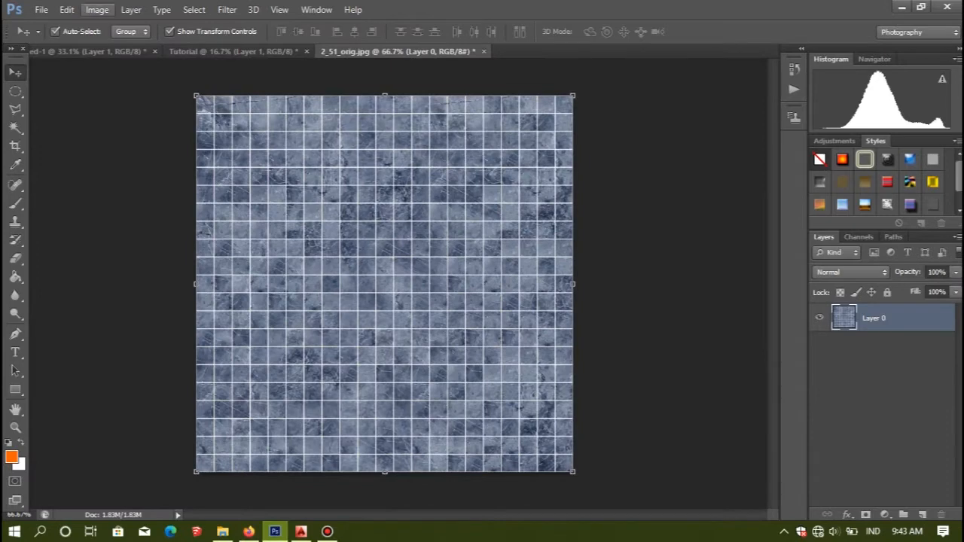
- Define the blue tile image as a pattern named Keera and close the image without saving
{"action": "left_click", "coordinate": [66, 9]}
{"action": "left_click", "coordinate": [128, 338]}
{"action": "type", "text": "Keera"}
{"action": "key", "text": "Return"}
{"action": "left_click", "coordinate": [483, 52]}
{"action": "left_click", "coordinate": [487, 210]}
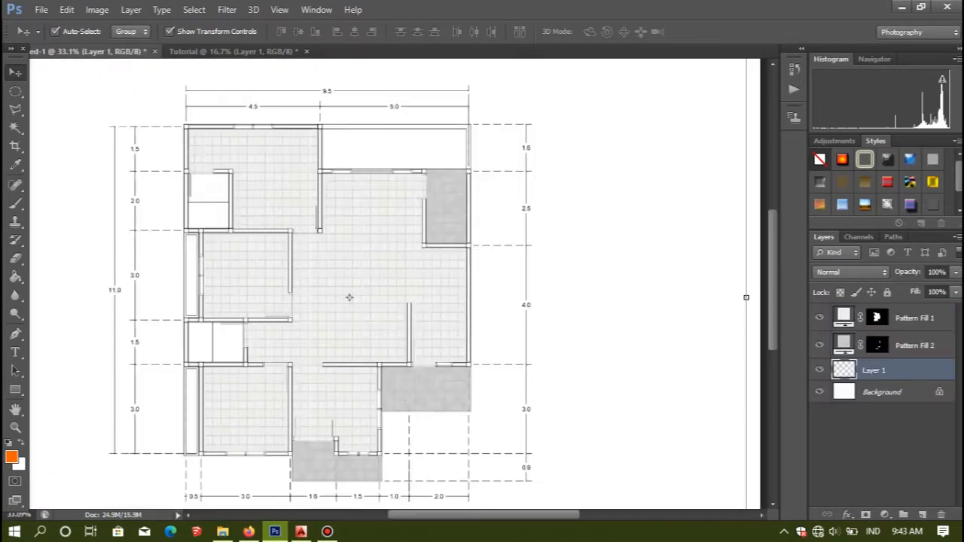
- Select the door-side floor areas of both bathrooms on Layer 1 and fill them with the blue tile pattern at 25% scale
{"action": "left_click", "coordinate": [15, 128]}
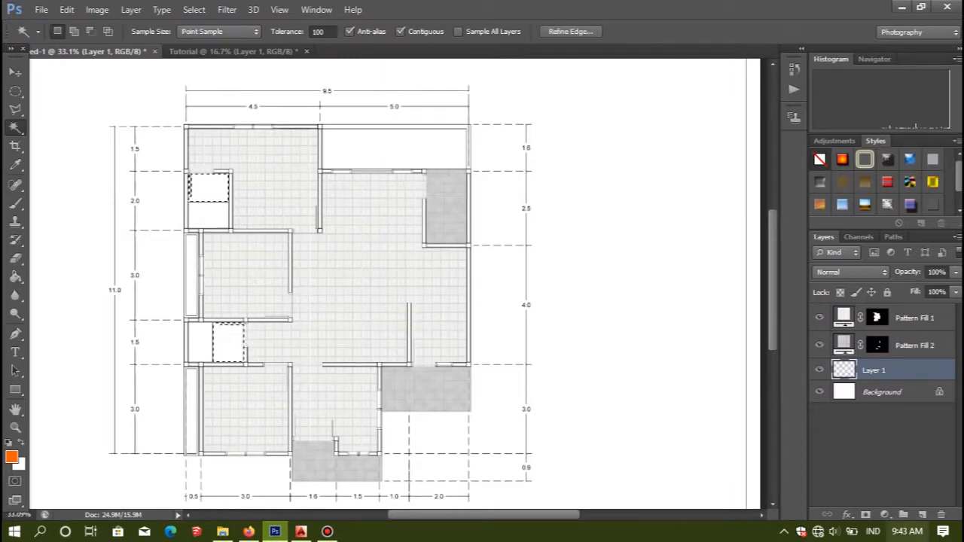
{"action": "left_click", "coordinate": [885, 515]}
{"action": "left_click", "coordinate": [863, 239]}
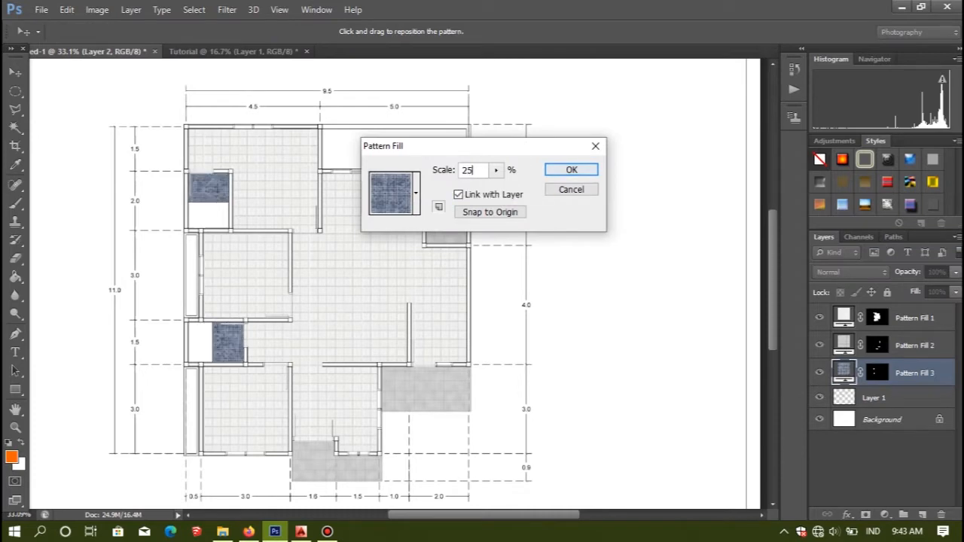
{"action": "key", "text": "Return"}
- Open the 811135.png mosaic image in Photoshop, define it as a pattern under its default name and close the image
{"action": "left_click", "coordinate": [223, 532]}
{"action": "left_click_drag", "start_coordinate": [314, 105], "coordinate": [505, 65]}
{"action": "left_click", "coordinate": [66, 9]}
{"action": "left_click", "coordinate": [123, 339]}
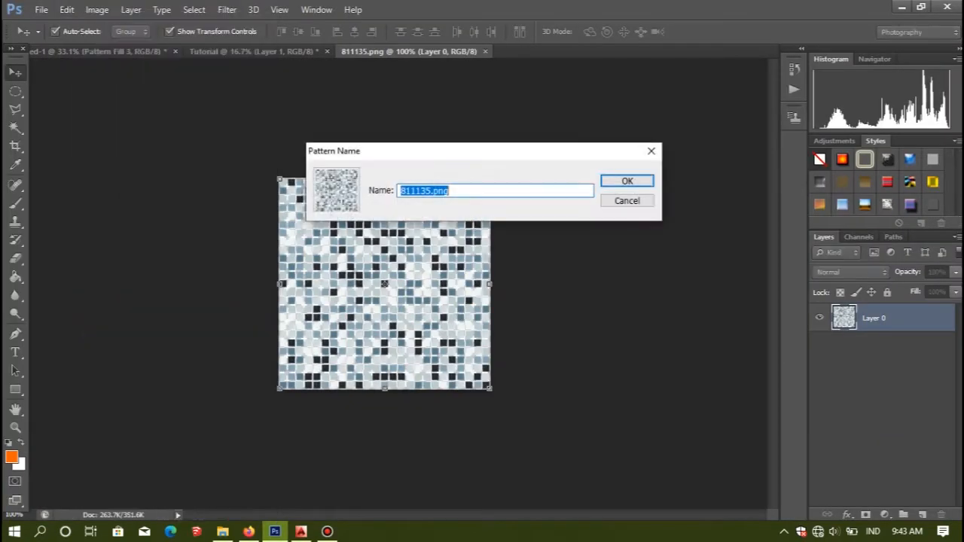
{"action": "key", "text": "Return"}
{"action": "left_click", "coordinate": [485, 52]}
- Select the remaining white floor areas of both bathrooms on Layer 1 and fill them with the mosaic pattern at 20% scale
{"action": "left_click", "coordinate": [15, 128]}
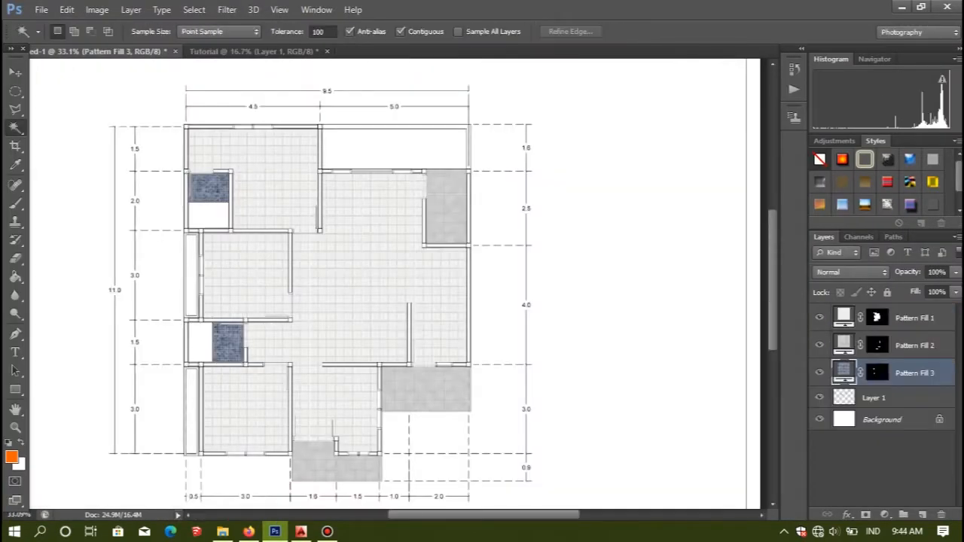
{"action": "left_click", "coordinate": [874, 398]}
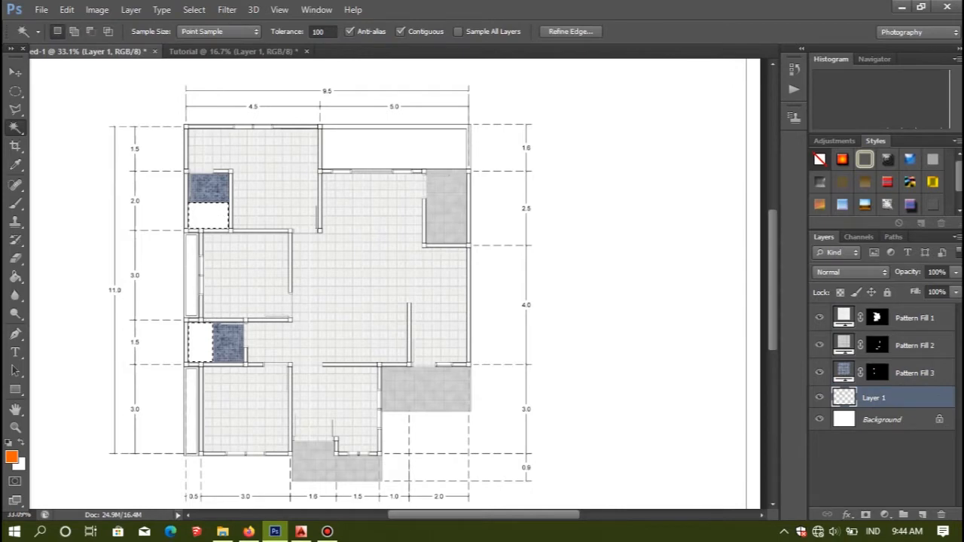
{"action": "left_click", "coordinate": [884, 514]}
{"action": "left_click", "coordinate": [861, 244]}
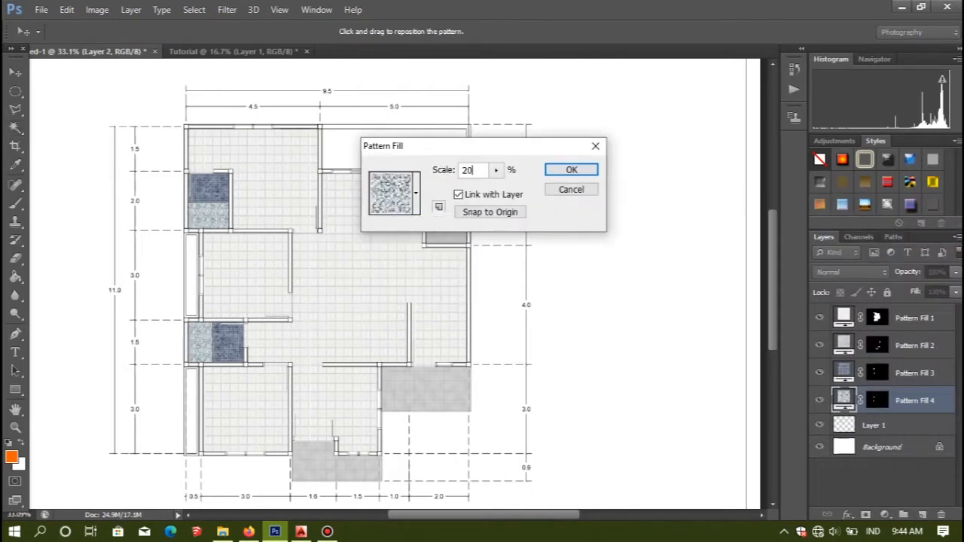
{"action": "left_click", "coordinate": [571, 169]}
{"action": "left_click", "coordinate": [15, 72]}
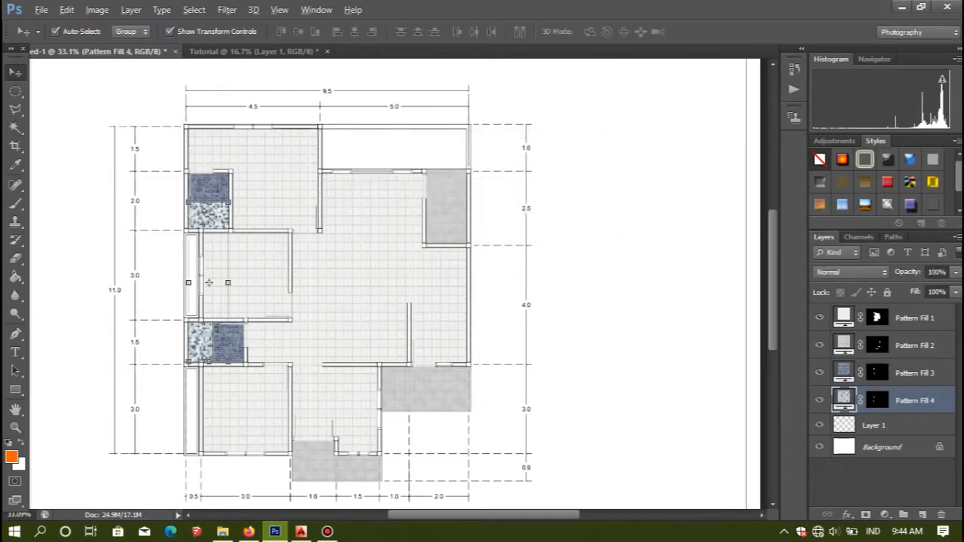
- Select the clothes-drying yard at the plan's upper right corner on Layer 1 with the Magic Wand
{"action": "scroll", "coordinate": [460, 249], "scroll_direction": "down", "scroll_amount": 4}
{"action": "left_click", "coordinate": [474, 252]}
{"action": "scroll", "coordinate": [459, 249], "scroll_direction": "up", "scroll_amount": 2}
{"action": "left_click", "coordinate": [874, 425]}
{"action": "left_click", "coordinate": [15, 127]}
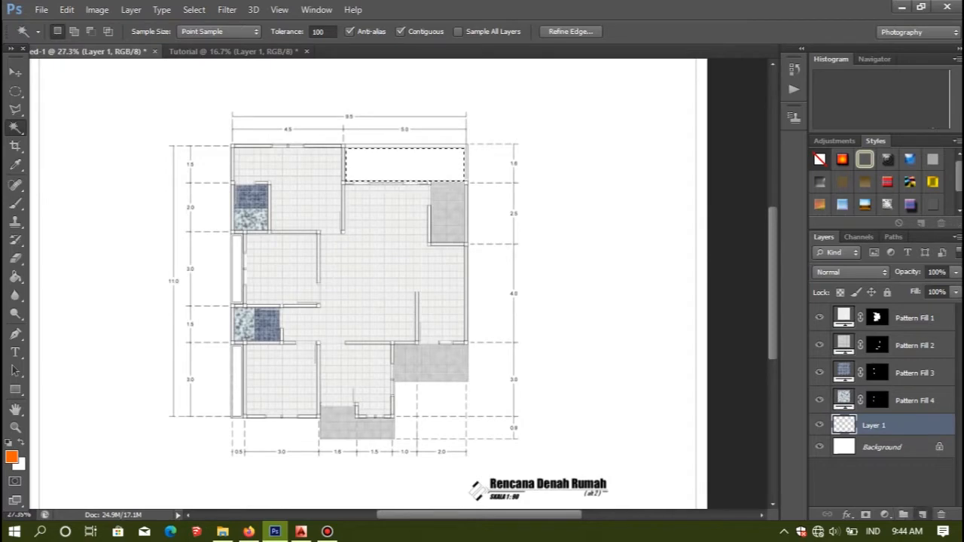
{"action": "left_click", "coordinate": [884, 515]}
{"action": "left_click", "coordinate": [855, 240]}
{"action": "left_click", "coordinate": [416, 193]}
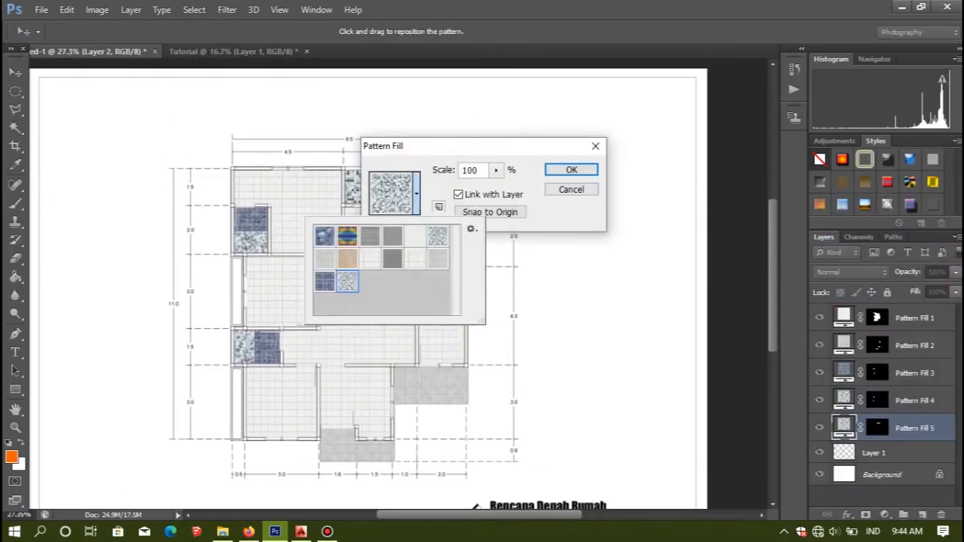
{"action": "left_click", "coordinate": [571, 189]}
- Open the paving sucket 3.jpg image in Photoshop, define it as a pattern and close the image
{"action": "left_click", "coordinate": [222, 532]}
{"action": "left_click_drag", "start_coordinate": [695, 105], "coordinate": [418, 69]}
{"action": "double_click", "coordinate": [882, 318]}
{"action": "left_click", "coordinate": [601, 186]}
{"action": "left_click", "coordinate": [66, 9]}
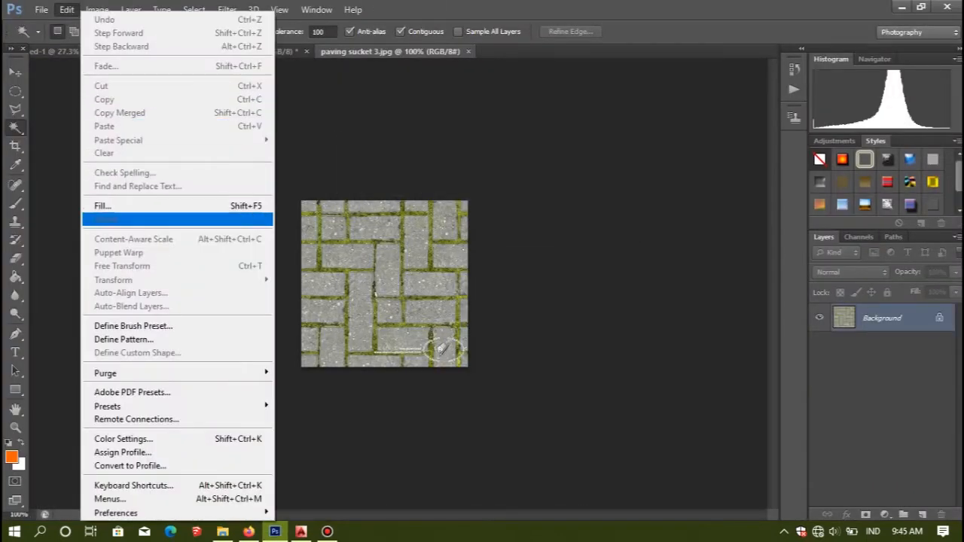
{"action": "left_click", "coordinate": [124, 340]}
{"action": "left_click", "coordinate": [627, 181]}
{"action": "key", "text": "ctrl+w"}
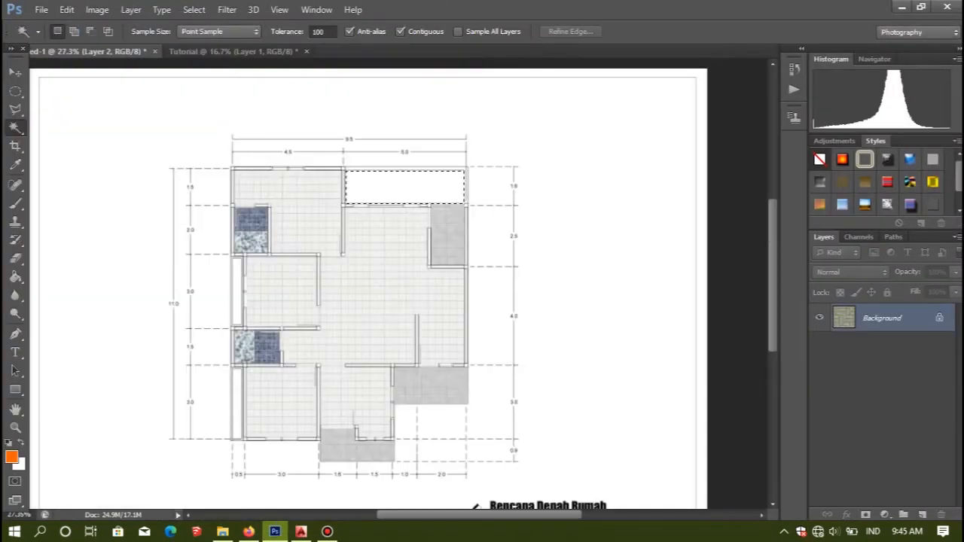
- Fill the selected drying yard with a Pattern fill layer using the paving pattern at 40% scale
{"action": "left_click", "coordinate": [885, 515]}
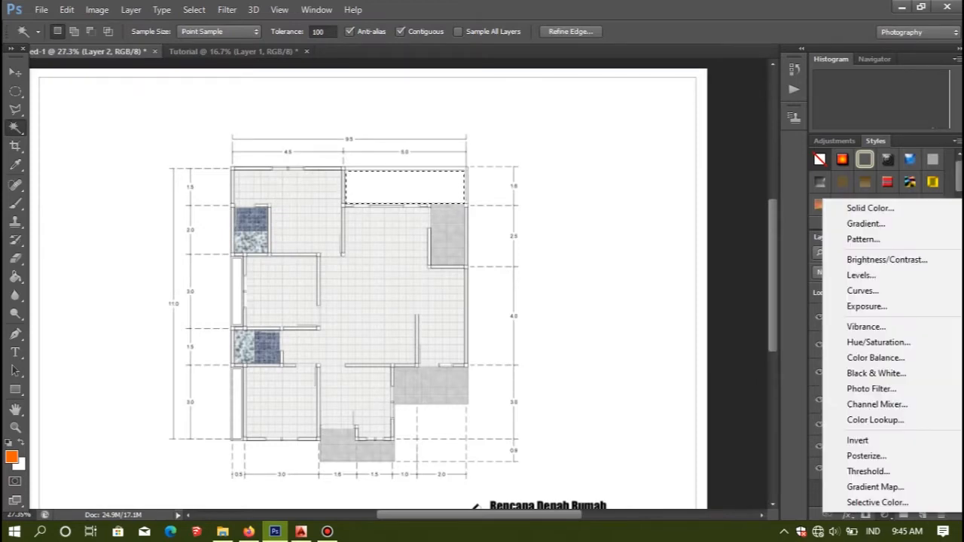
{"action": "left_click", "coordinate": [851, 239]}
{"action": "left_click", "coordinate": [415, 193]}
{"action": "left_click_drag", "start_coordinate": [464, 147], "coordinate": [588, 98]}
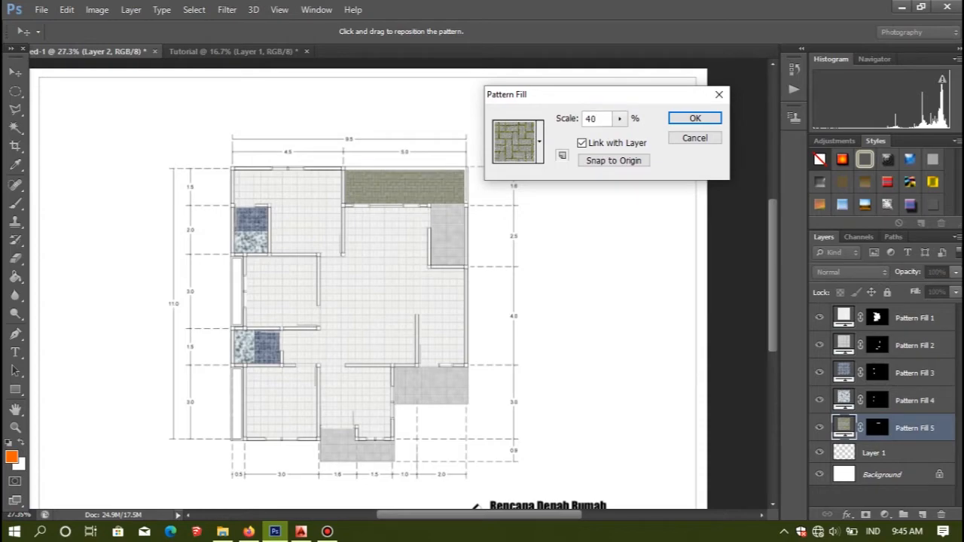
{"action": "key", "text": "Return"}
{"action": "left_click", "coordinate": [15, 72]}
{"action": "left_click", "coordinate": [393, 120]}
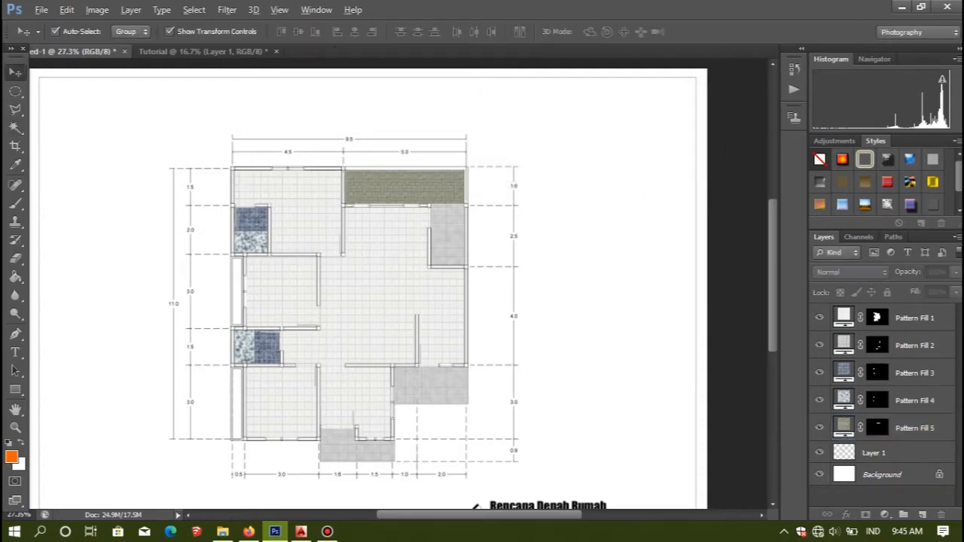
{"action": "scroll", "coordinate": [394, 186], "scroll_direction": "up", "scroll_amount": 16}
{"action": "scroll", "coordinate": [393, 286], "scroll_direction": "down", "scroll_amount": 15}
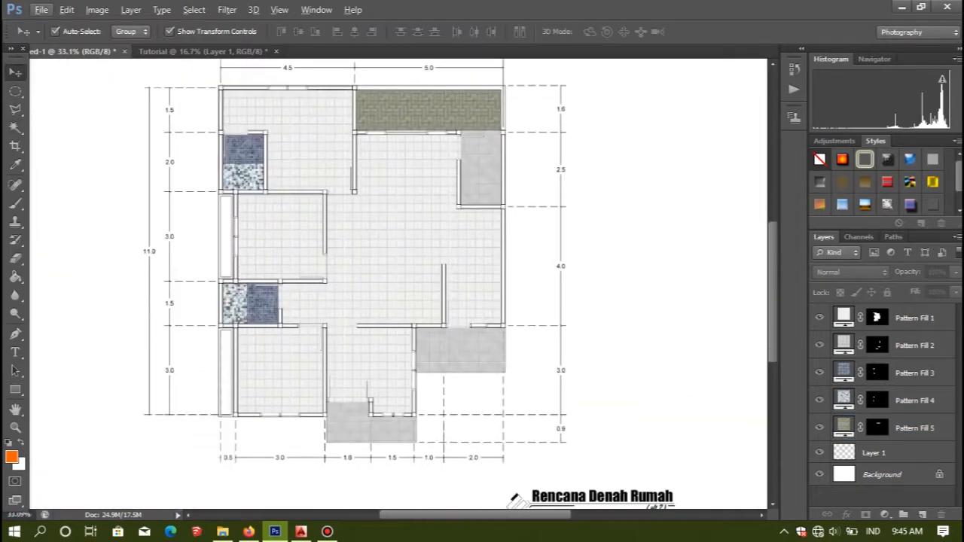
- Open the grass image from the Green Grass Texture folder in Photoshop, define it as a pattern and close the image
{"action": "left_click", "coordinate": [222, 531]}
{"action": "left_click", "coordinate": [232, 47]}
{"action": "double_click", "coordinate": [696, 103]}
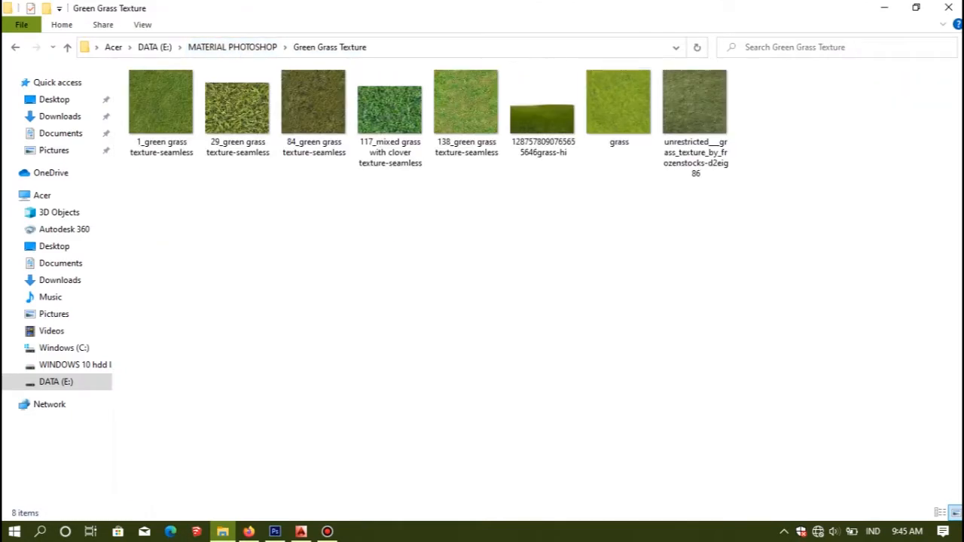
{"action": "left_click_drag", "start_coordinate": [619, 101], "coordinate": [474, 52]}
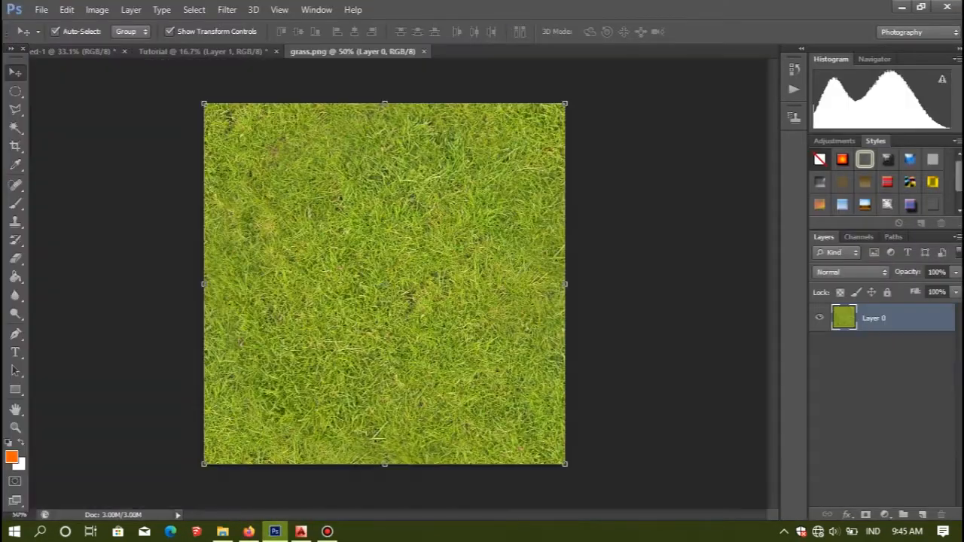
{"action": "left_click", "coordinate": [66, 10]}
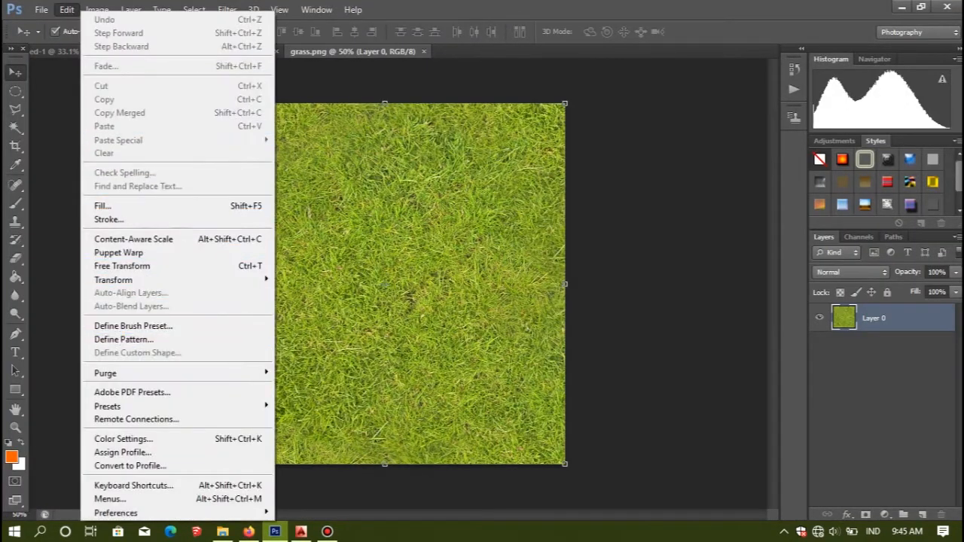
{"action": "left_click", "coordinate": [125, 339]}
{"action": "key", "text": "Return"}
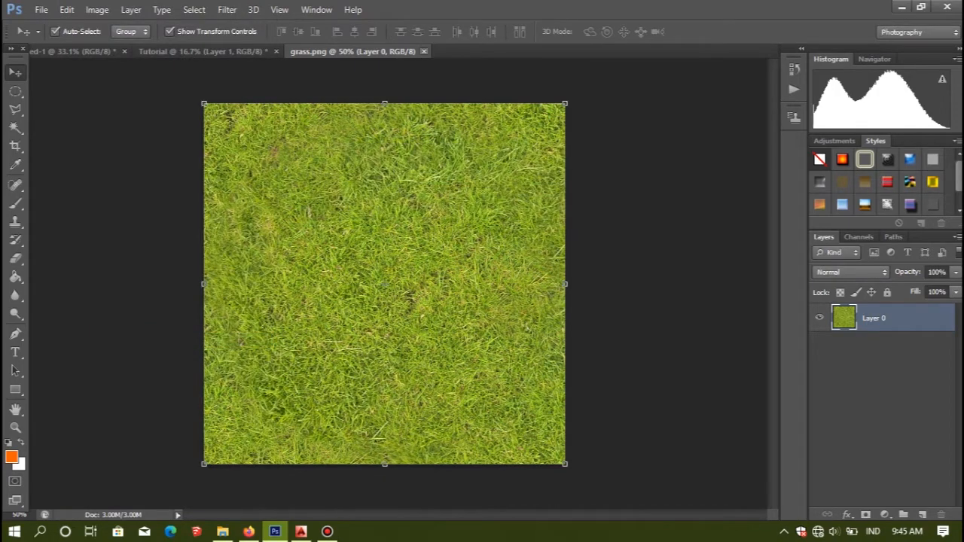
{"action": "key", "text": "ctrl+w"}
- Select the two narrow planter strips along the plan's left wall on Layer 1 and fill them with the grass pattern
{"action": "key", "text": "w"}
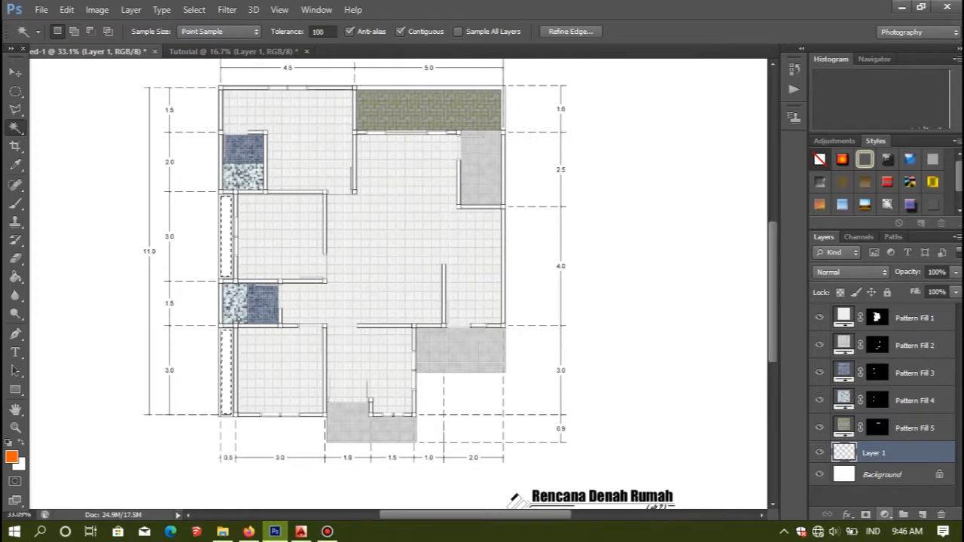
{"action": "left_click", "coordinate": [885, 514]}
{"action": "left_click", "coordinate": [861, 239]}
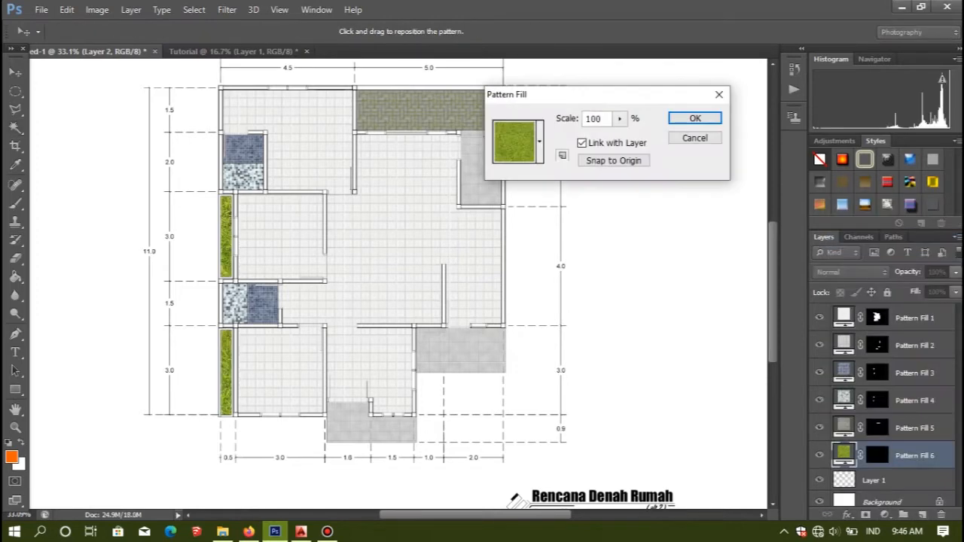
{"action": "key", "text": "Return"}
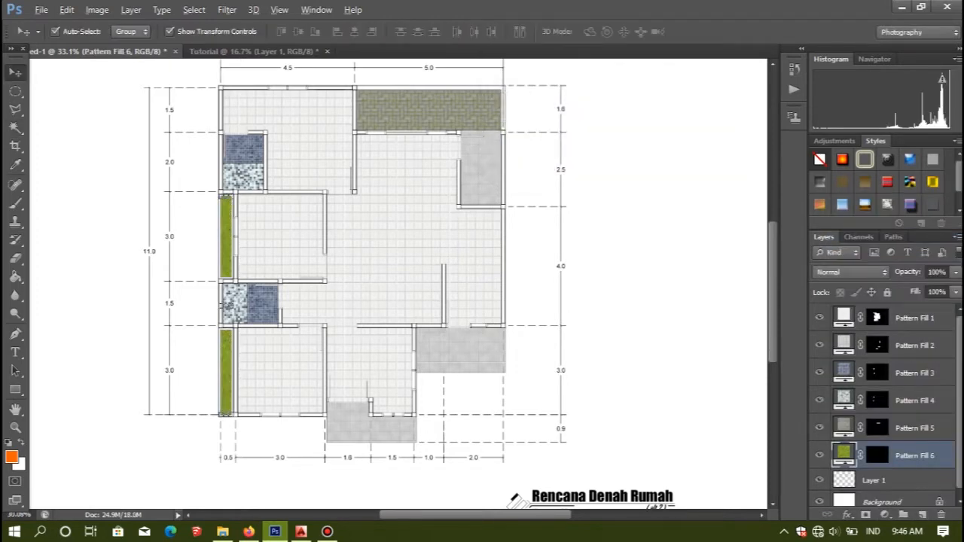
- Examine the pattern-filled floor plan as a whole and the wall outlines on Layer 1 beside the front terrace
{"action": "scroll", "coordinate": [384, 324], "scroll_direction": "down", "scroll_amount": 3}
{"action": "left_click", "coordinate": [555, 212]}
{"action": "scroll", "coordinate": [482, 213], "scroll_direction": "up", "scroll_amount": 3}
{"action": "scroll", "coordinate": [361, 233], "scroll_direction": "down", "scroll_amount": 3}
{"action": "scroll", "coordinate": [362, 257], "scroll_direction": "up", "scroll_amount": 3}
{"action": "scroll", "coordinate": [363, 243], "scroll_direction": "up", "scroll_amount": 1}
{"action": "scroll", "coordinate": [369, 271], "scroll_direction": "down", "scroll_amount": 2}
{"action": "scroll", "coordinate": [370, 271], "scroll_direction": "up", "scroll_amount": 1}
{"action": "scroll", "coordinate": [377, 279], "scroll_direction": "down", "scroll_amount": 2}
{"action": "scroll", "coordinate": [346, 264], "scroll_direction": "up", "scroll_amount": 2}
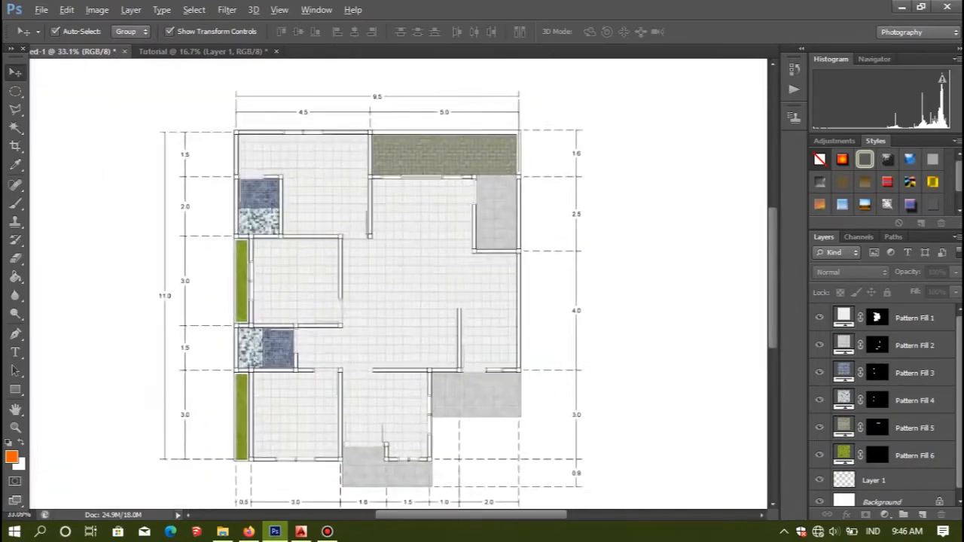
{"action": "scroll", "coordinate": [376, 302], "scroll_direction": "down", "scroll_amount": 3}
{"action": "scroll", "coordinate": [377, 301], "scroll_direction": "up", "scroll_amount": 3}
{"action": "scroll", "coordinate": [361, 272], "scroll_direction": "up", "scroll_amount": 1}
{"action": "scroll", "coordinate": [361, 271], "scroll_direction": "down", "scroll_amount": 1}
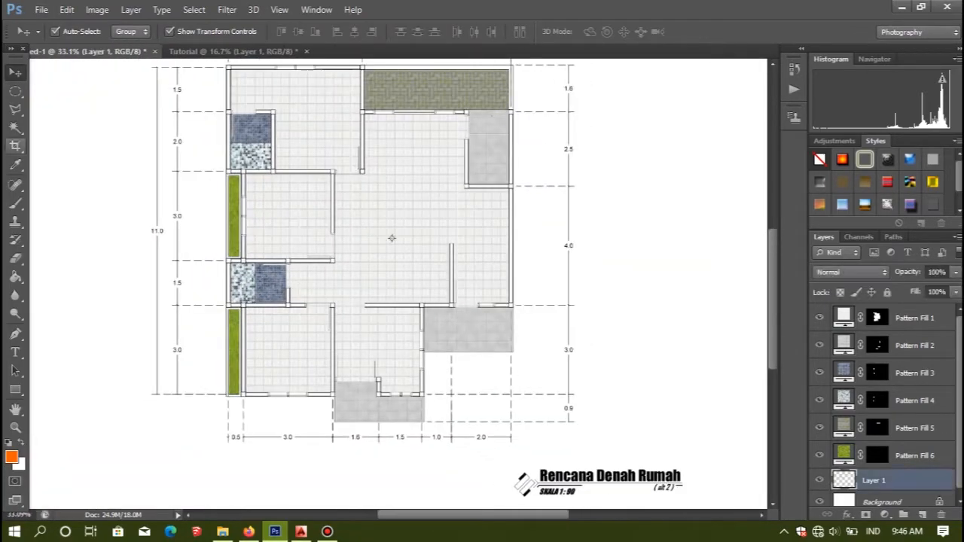
{"action": "scroll", "coordinate": [414, 410], "scroll_direction": "up", "scroll_amount": 8}
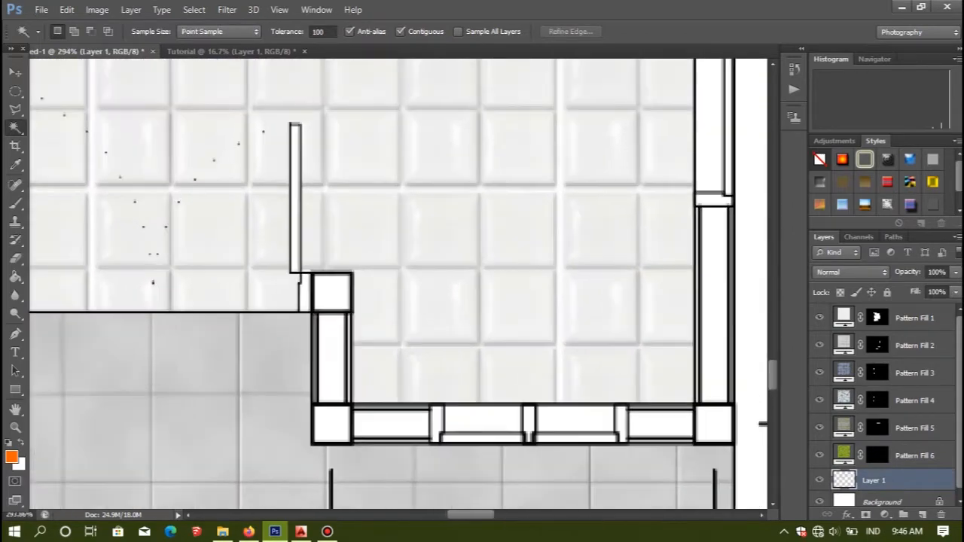
- Select the columns and wall segments around the front room beside the terrace on Layer 1, undoing the stray addition
{"action": "left_click", "coordinate": [347, 348], "text": "shift"}
{"action": "scroll", "coordinate": [342, 346], "scroll_direction": "down", "scroll_amount": 5}
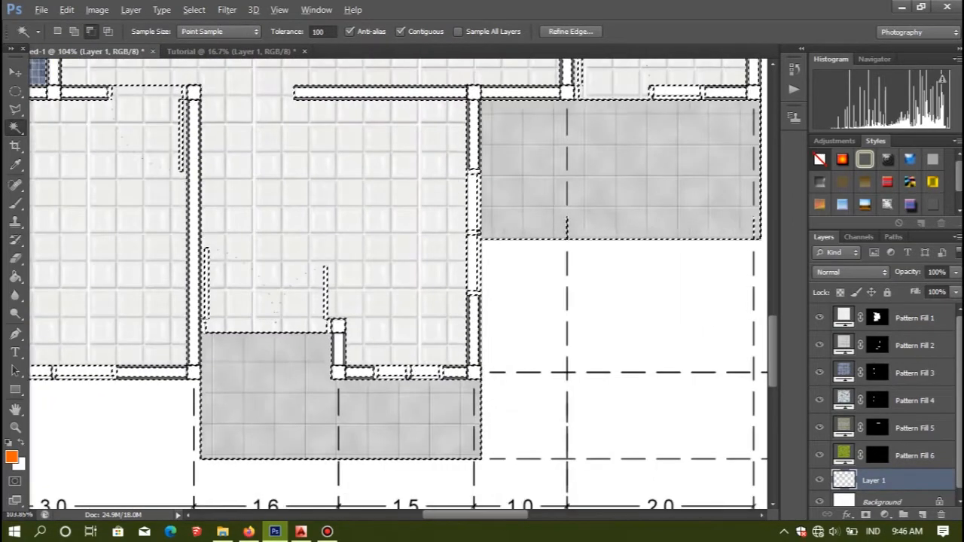
{"action": "scroll", "coordinate": [335, 341], "scroll_direction": "up", "scroll_amount": 2}
{"action": "key", "text": "ctrl+z"}
{"action": "scroll", "coordinate": [398, 284], "scroll_direction": "up", "scroll_amount": 4}
{"action": "scroll", "coordinate": [398, 284], "scroll_direction": "down", "scroll_amount": 3}
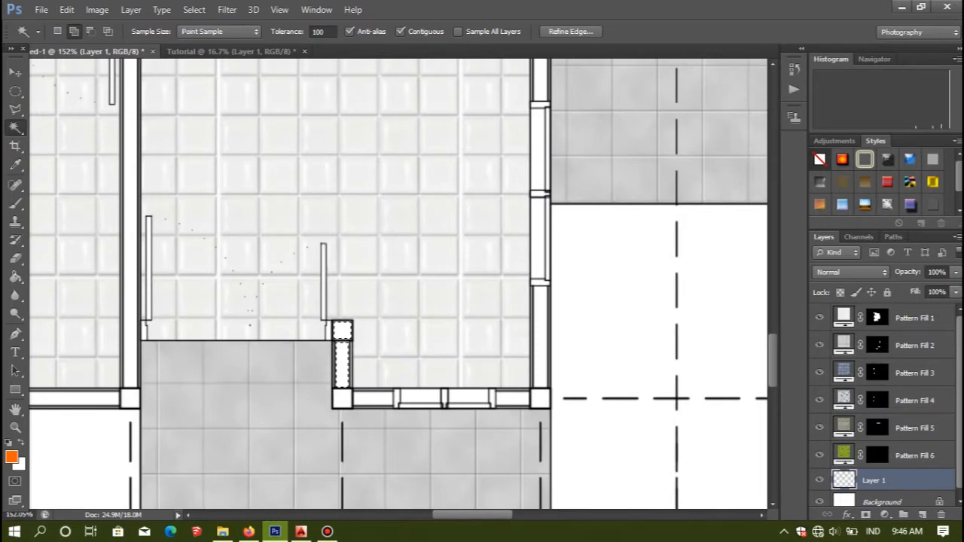
{"action": "scroll", "coordinate": [398, 284], "scroll_direction": "up", "scroll_amount": 5}
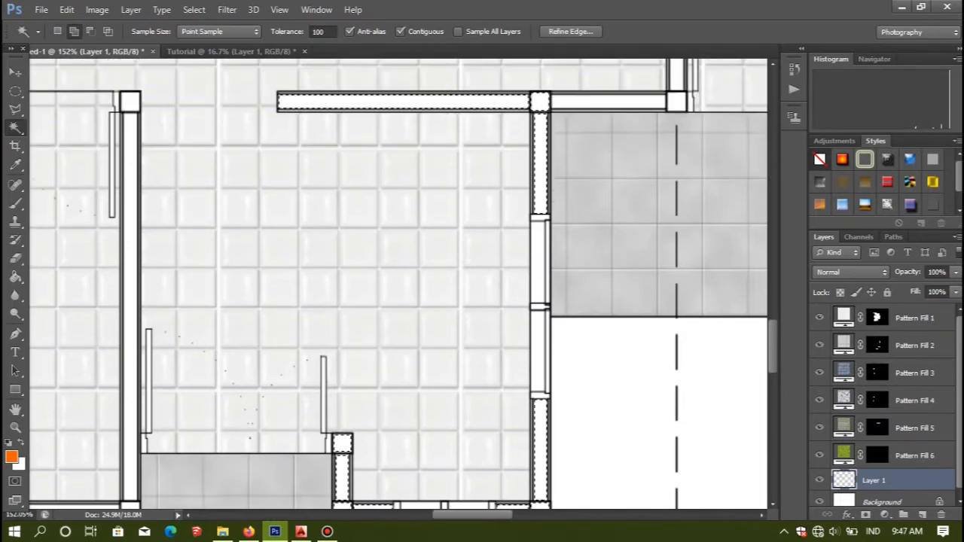
- Add the partition wall behind the side terrace and the plan's long right outer wall to the selection
{"action": "scroll", "coordinate": [397, 284], "scroll_direction": "up", "scroll_amount": 20}
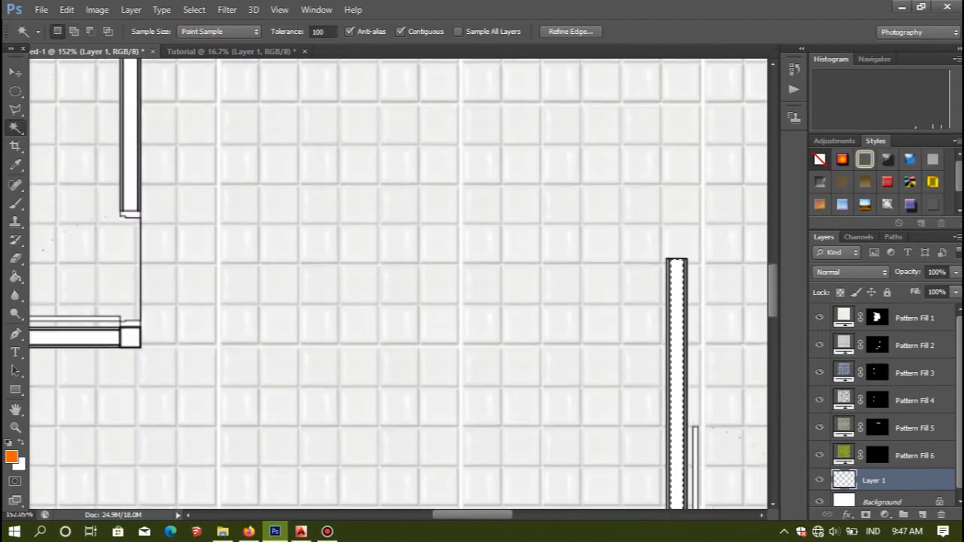
{"action": "scroll", "coordinate": [662, 190], "scroll_direction": "down", "scroll_amount": 6}
{"action": "scroll", "coordinate": [723, 312], "scroll_direction": "up", "scroll_amount": 11}
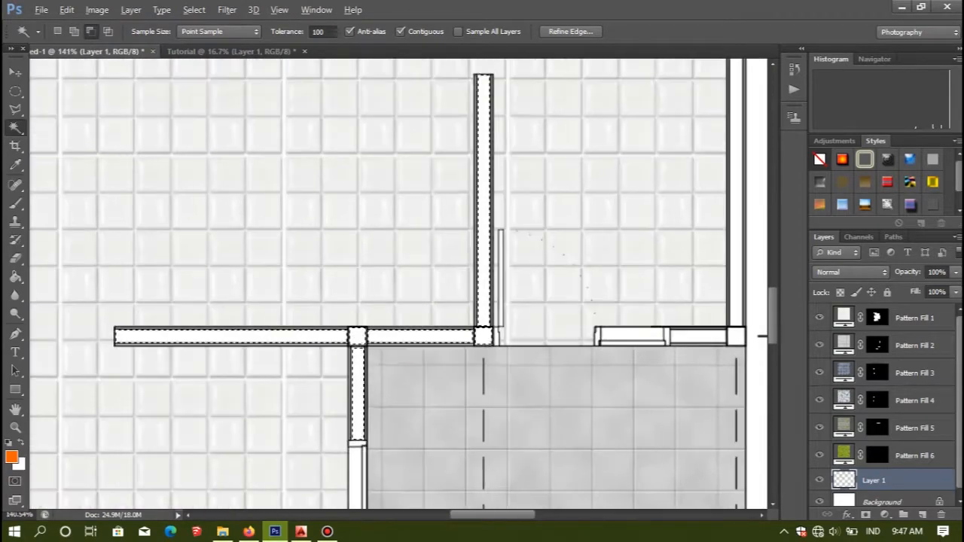
{"action": "scroll", "coordinate": [723, 273], "scroll_direction": "down", "scroll_amount": 11}
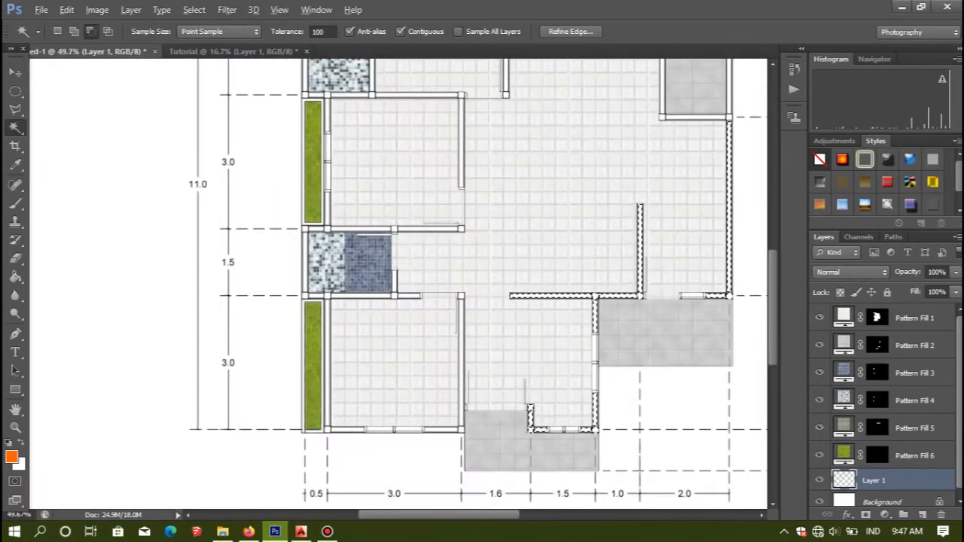
- Add the walls and columns around the small grey-tiled area and the paved drying yard to the selection
{"action": "scroll", "coordinate": [727, 103], "scroll_direction": "up", "scroll_amount": 16}
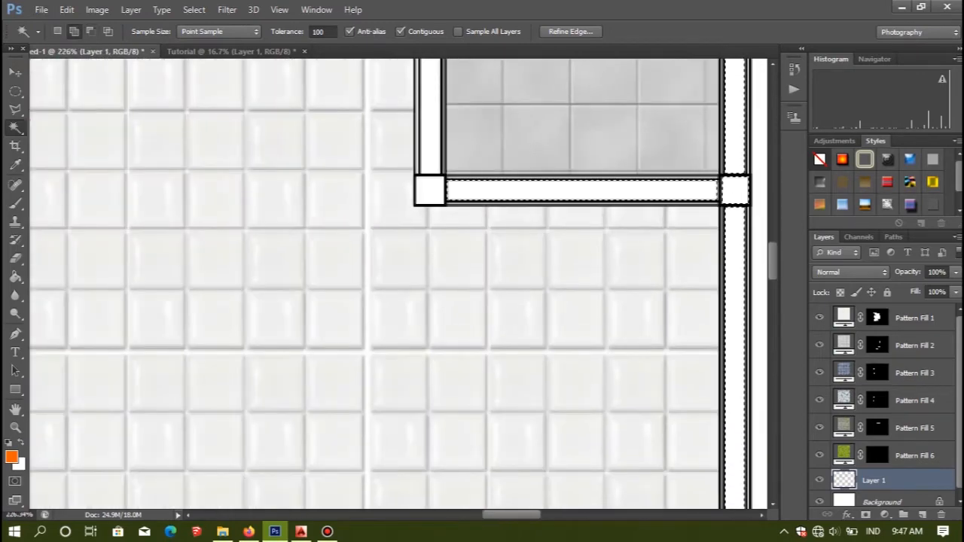
{"action": "scroll", "coordinate": [723, 226], "scroll_direction": "down", "scroll_amount": 19}
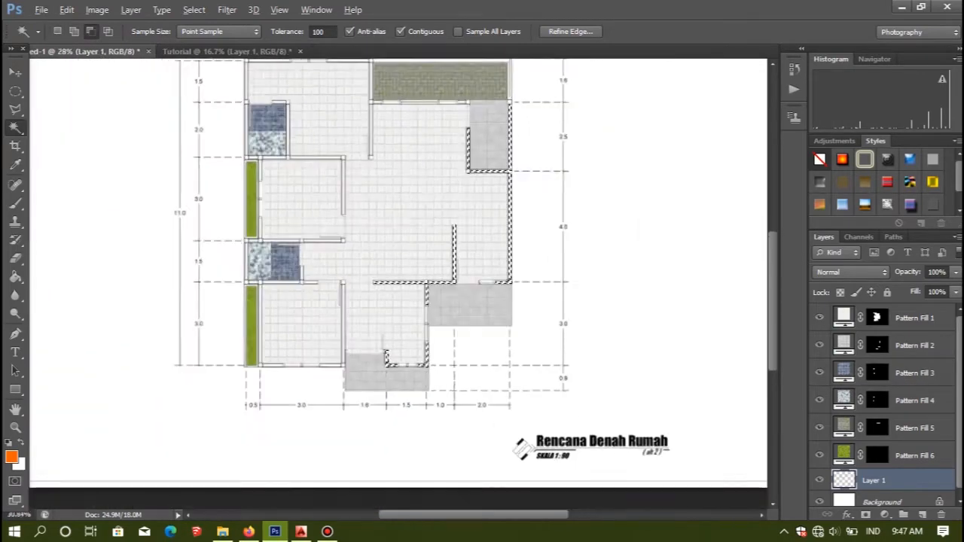
{"action": "scroll", "coordinate": [476, 171], "scroll_direction": "up", "scroll_amount": 12}
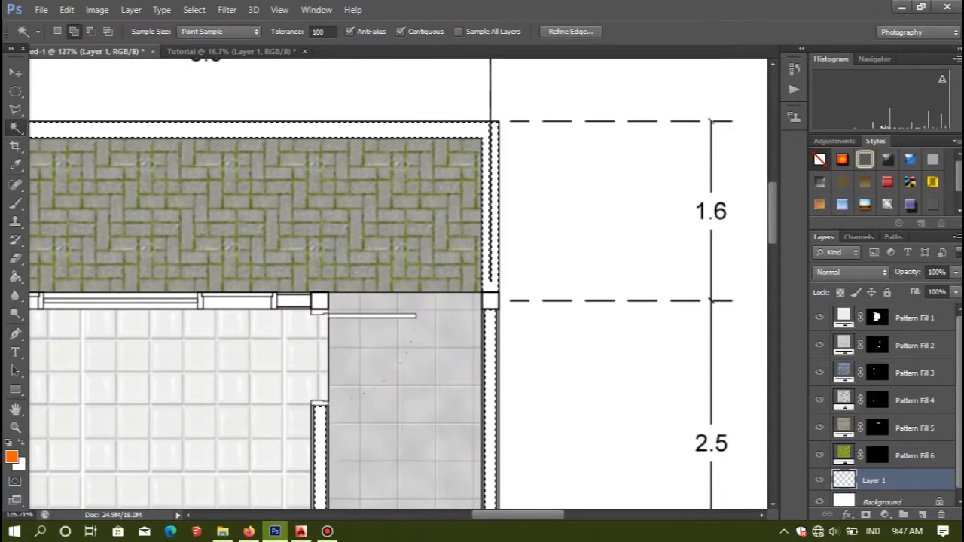
{"action": "scroll", "coordinate": [301, 302], "scroll_direction": "down", "scroll_amount": 6}
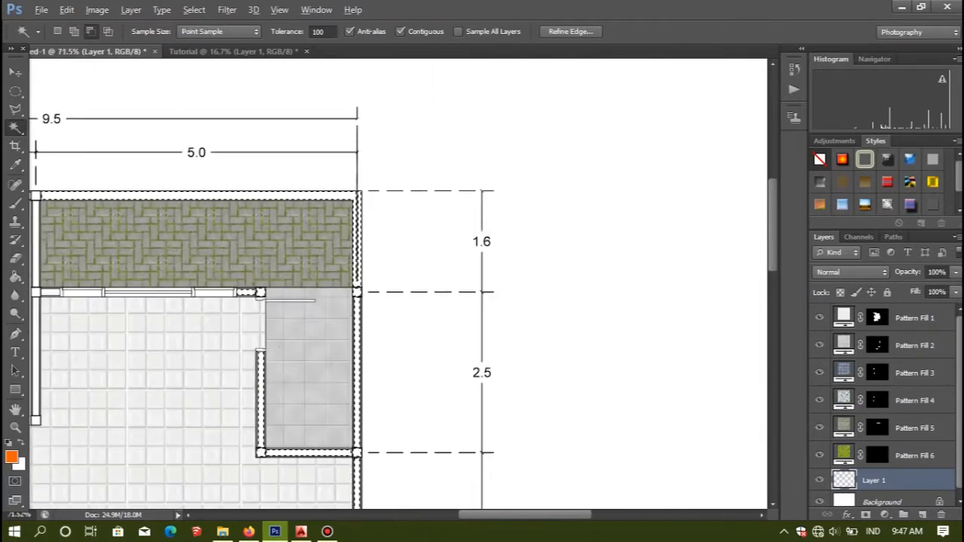
{"action": "scroll", "coordinate": [302, 301], "scroll_direction": "up", "scroll_amount": 7}
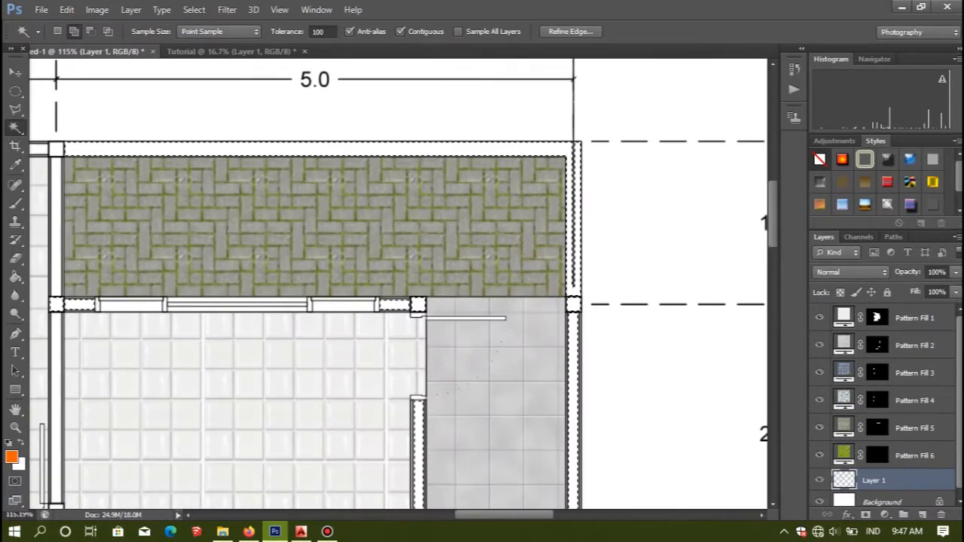
{"action": "scroll", "coordinate": [399, 286], "scroll_direction": "down", "scroll_amount": 7}
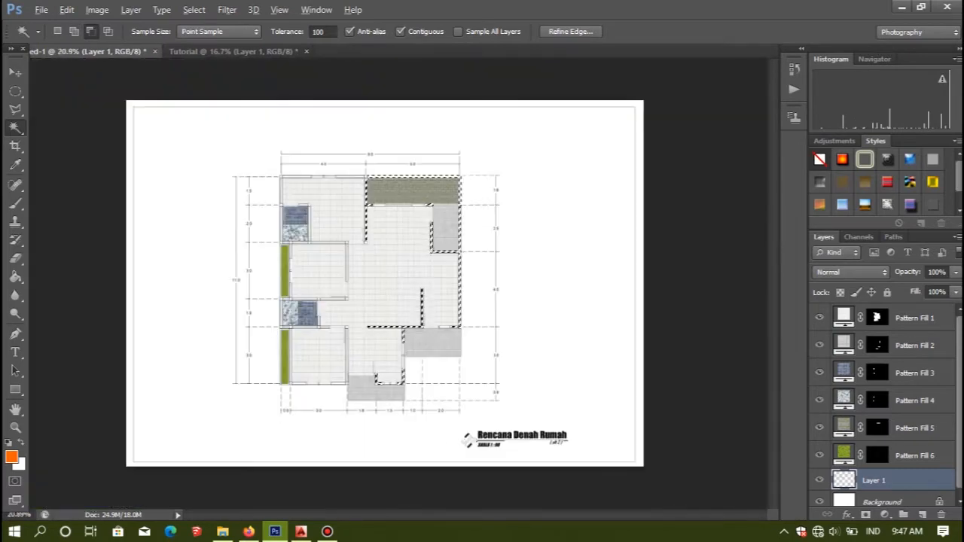
- Add the walls and columns of the rear-left room and its mosaic-tiled bathroom to the selection
{"action": "scroll", "coordinate": [399, 286], "scroll_direction": "up", "scroll_amount": 6}
{"action": "scroll", "coordinate": [366, 131], "scroll_direction": "up", "scroll_amount": 5}
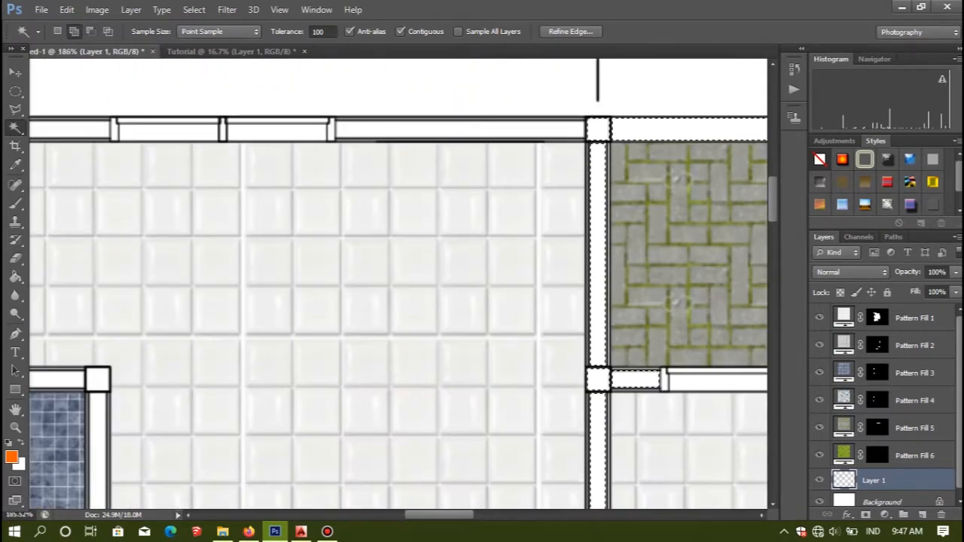
{"action": "scroll", "coordinate": [164, 168], "scroll_direction": "down", "scroll_amount": 12}
{"action": "scroll", "coordinate": [60, 156], "scroll_direction": "up", "scroll_amount": 9}
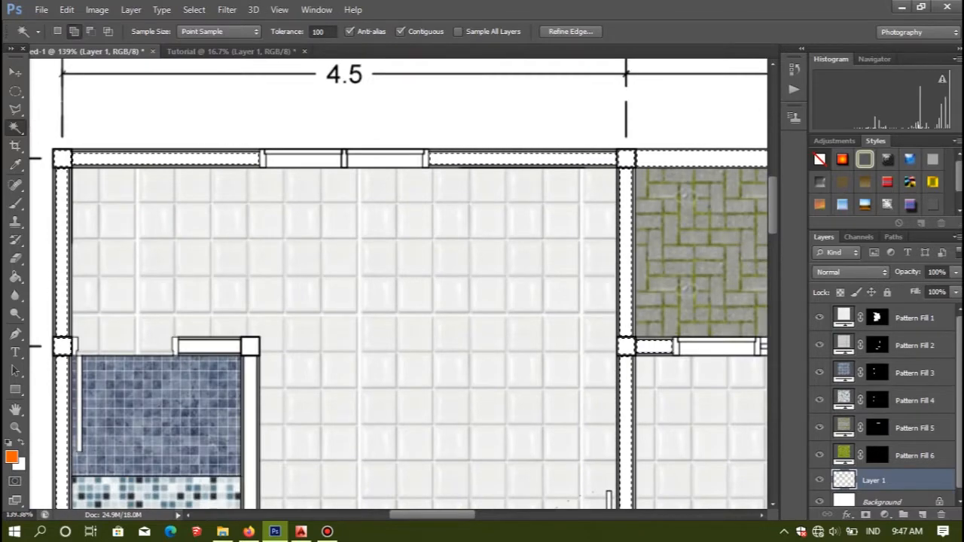
{"action": "scroll", "coordinate": [188, 339], "scroll_direction": "down", "scroll_amount": 5}
{"action": "scroll", "coordinate": [188, 339], "scroll_direction": "up", "scroll_amount": 7}
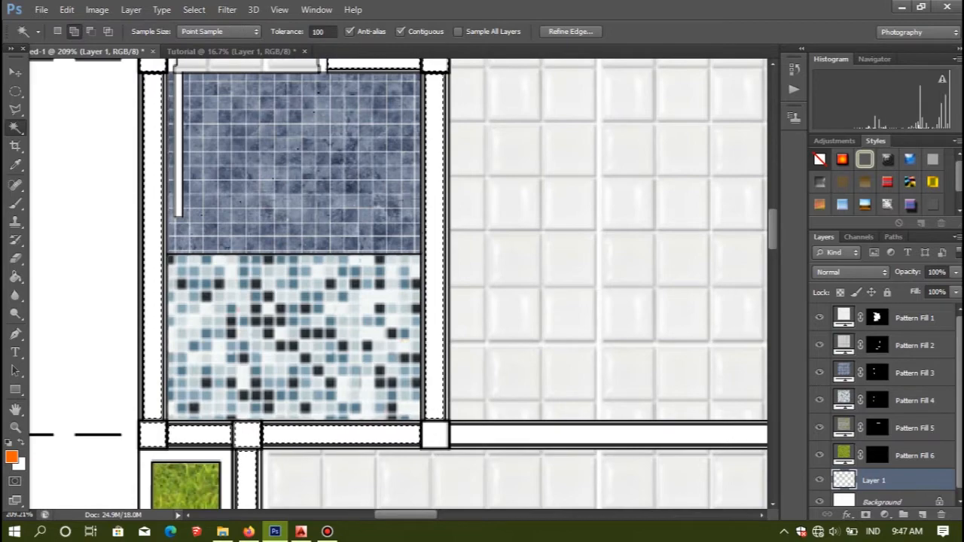
- Add the walls and columns of the middle bedroom, the second bathroom and the front bedroom to the selection
{"action": "scroll", "coordinate": [509, 410], "scroll_direction": "down", "scroll_amount": 6}
{"action": "scroll", "coordinate": [604, 439], "scroll_direction": "up", "scroll_amount": 6}
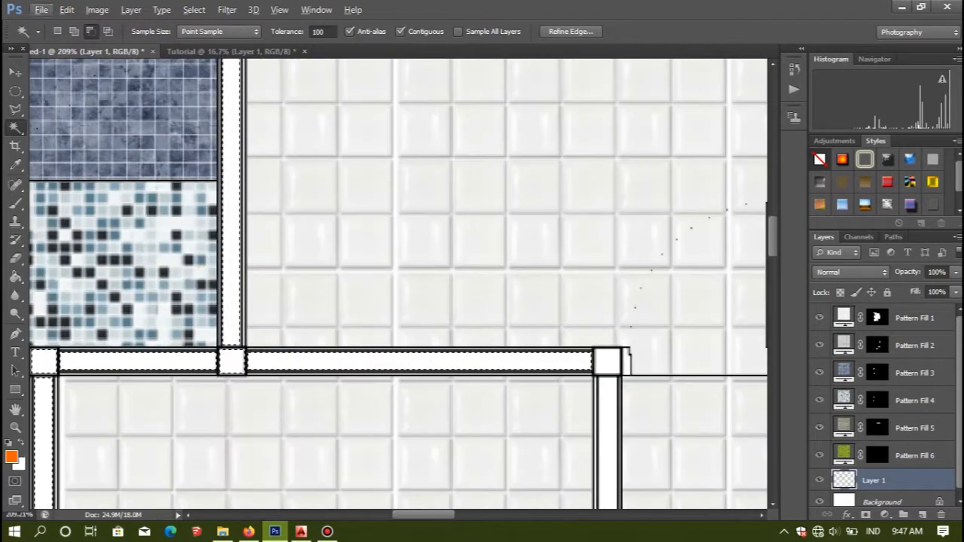
{"action": "scroll", "coordinate": [618, 369], "scroll_direction": "down", "scroll_amount": 3}
{"action": "scroll", "coordinate": [497, 286], "scroll_direction": "down", "scroll_amount": 5}
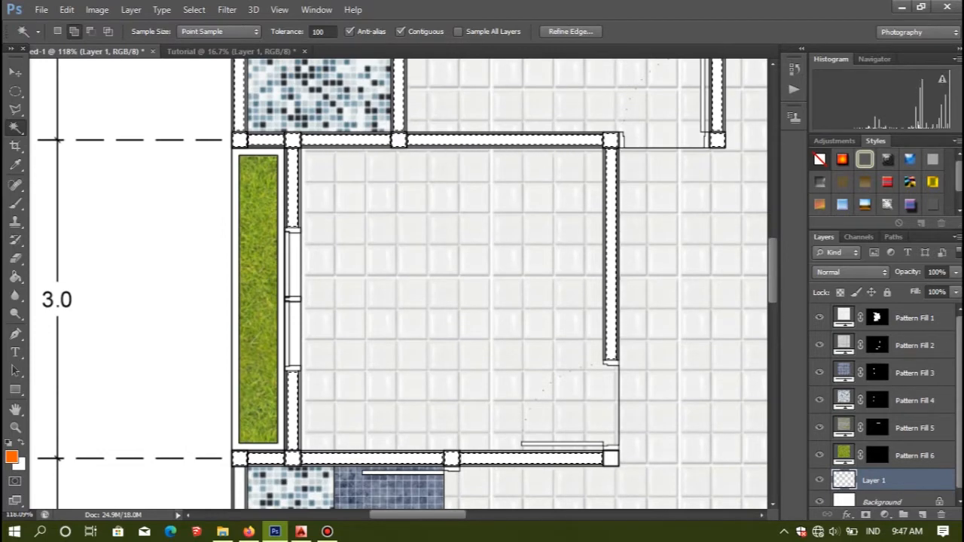
{"action": "scroll", "coordinate": [497, 287], "scroll_direction": "down", "scroll_amount": 5}
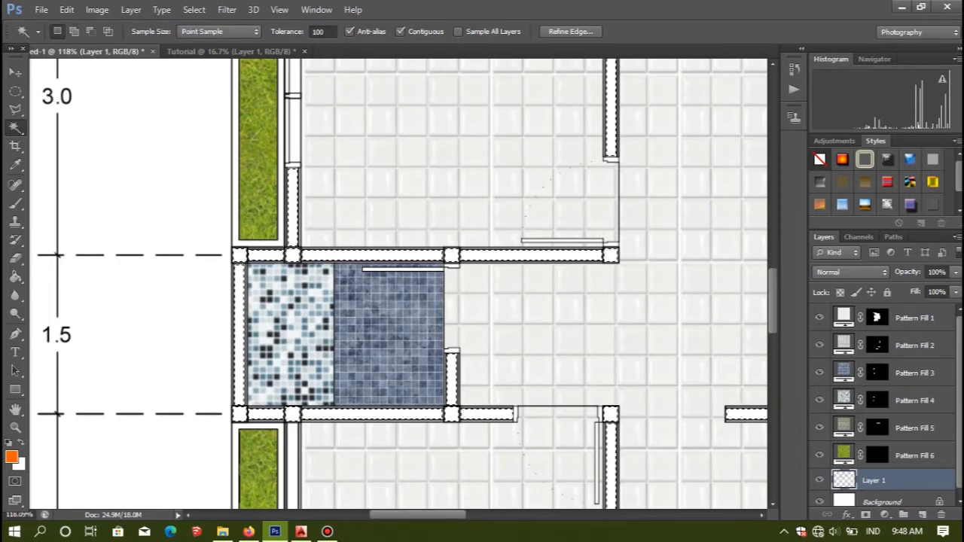
{"action": "scroll", "coordinate": [399, 286], "scroll_direction": "down", "scroll_amount": 8}
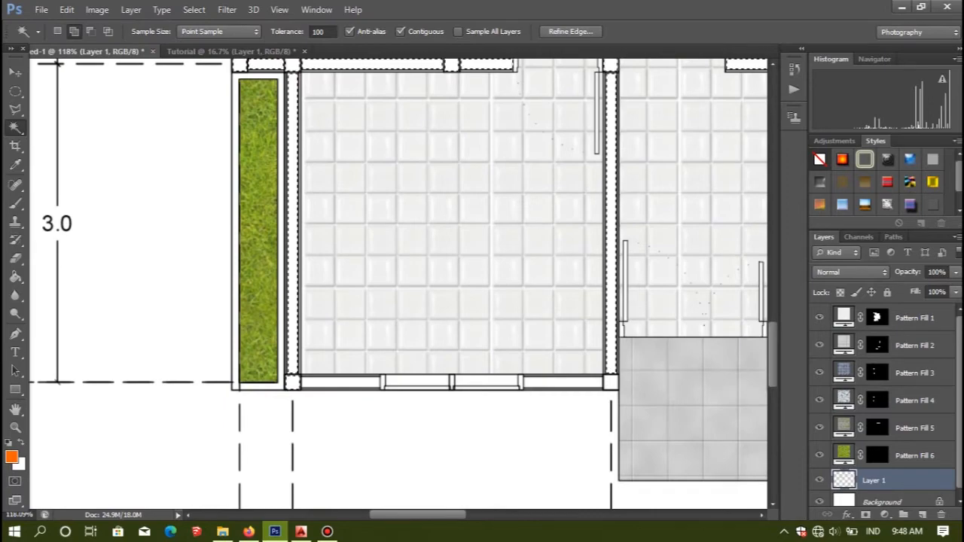
{"action": "scroll", "coordinate": [584, 356], "scroll_direction": "down", "scroll_amount": 8}
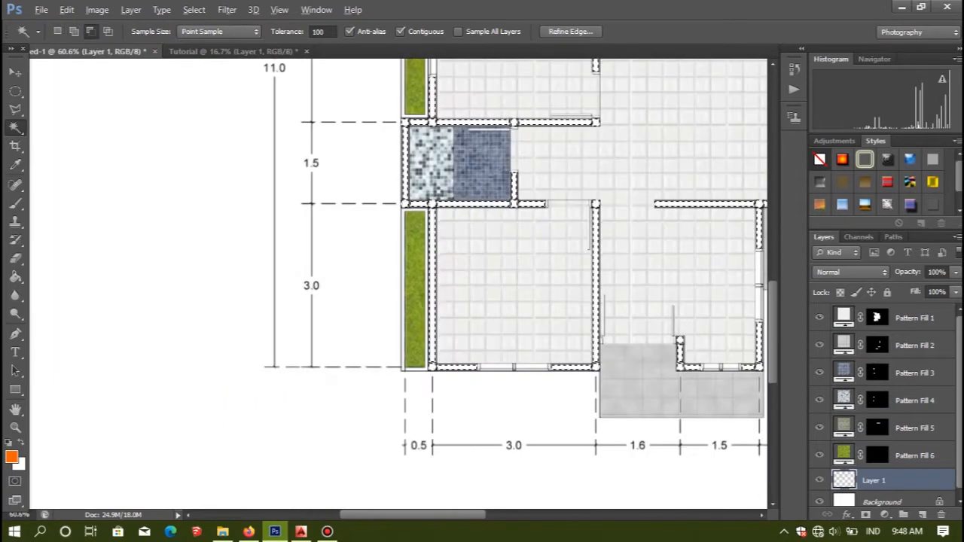
{"action": "scroll", "coordinate": [500, 362], "scroll_direction": "up", "scroll_amount": 2}
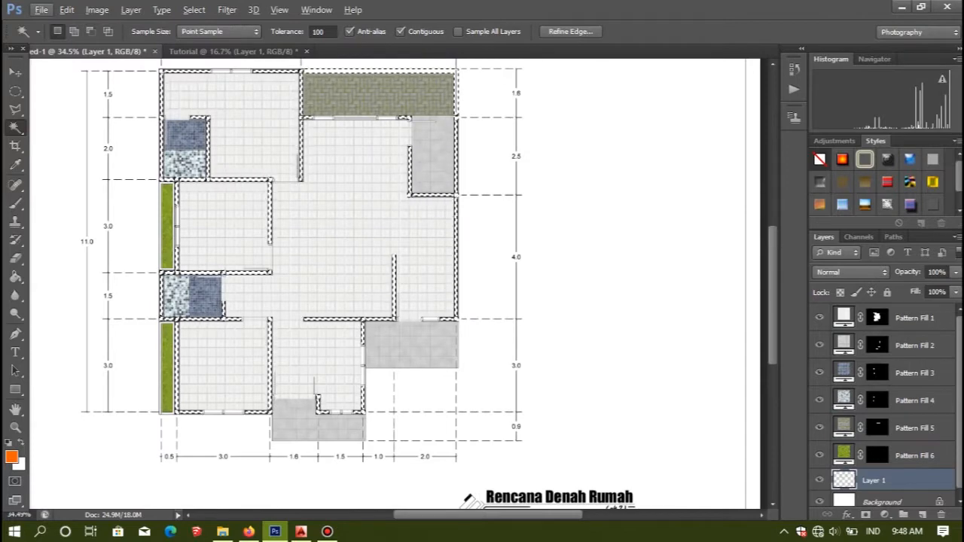
- Create a new layer above Layer 1 and fill the selected walls with a black (000000) Solid Color fill layer
{"action": "left_click", "coordinate": [922, 515]}
{"action": "left_click", "coordinate": [885, 515]}
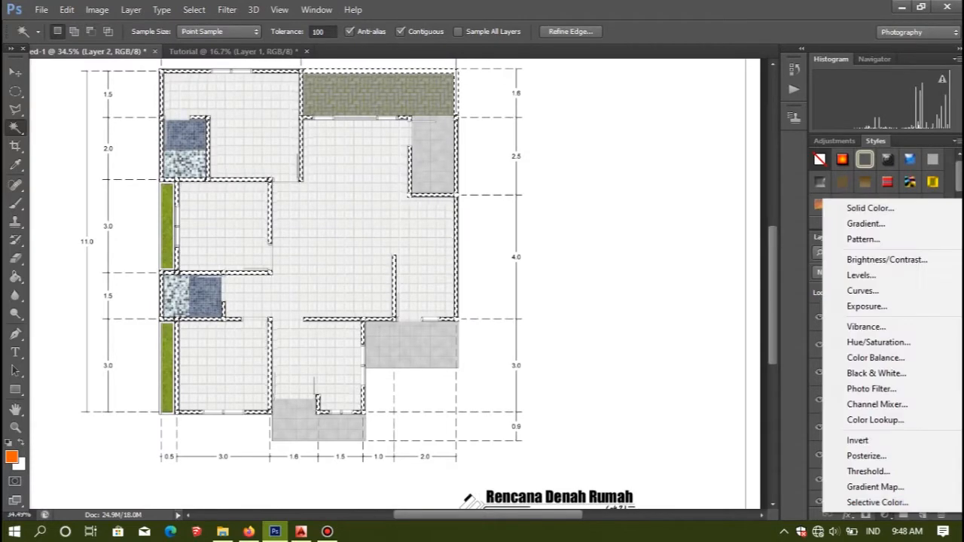
{"action": "left_click", "coordinate": [870, 208]}
{"action": "left_click", "coordinate": [601, 450]}
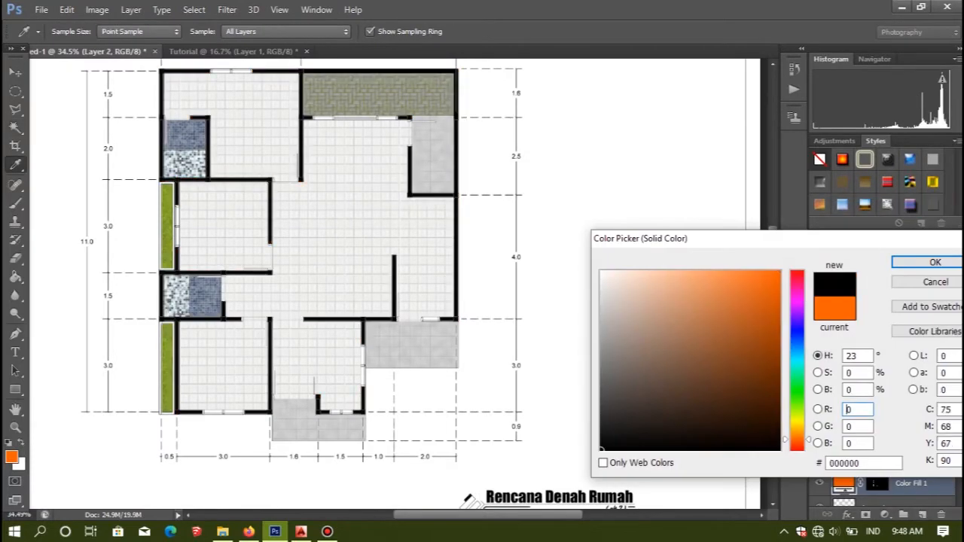
{"action": "mouse_move", "coordinate": [609, 315]}
{"action": "left_mouse_down"}
{"action": "mouse_move", "coordinate": [600, 271]}
{"action": "mouse_move", "coordinate": [778, 308]}
{"action": "mouse_move", "coordinate": [779, 450]}
{"action": "left_mouse_up"}
{"action": "key", "text": "Return"}
{"action": "key", "text": "w"}
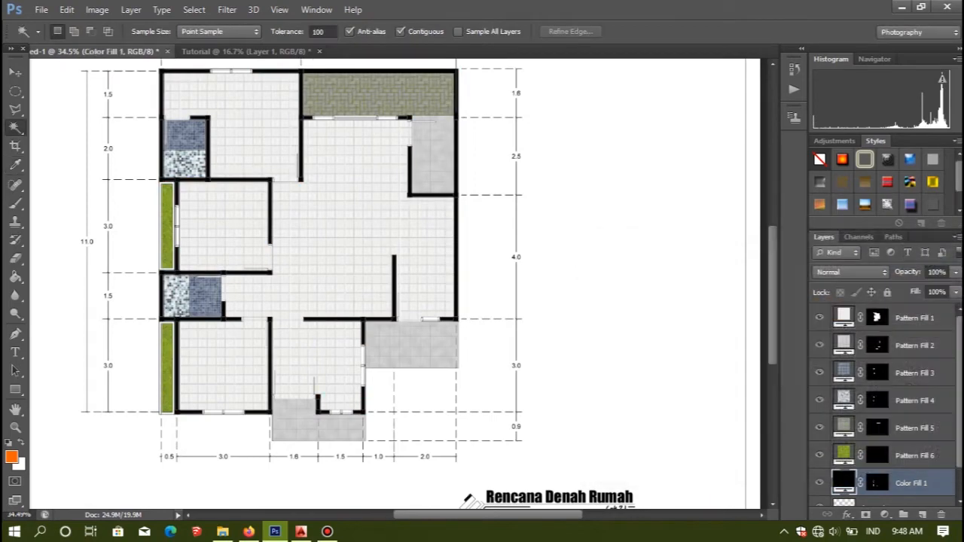
{"action": "scroll", "coordinate": [467, 342], "scroll_direction": "down", "scroll_amount": 4}
{"action": "left_click", "coordinate": [468, 342]}
{"action": "scroll", "coordinate": [366, 271], "scroll_direction": "up", "scroll_amount": 6}
{"action": "scroll", "coordinate": [883, 407], "scroll_direction": "down", "scroll_amount": 1}
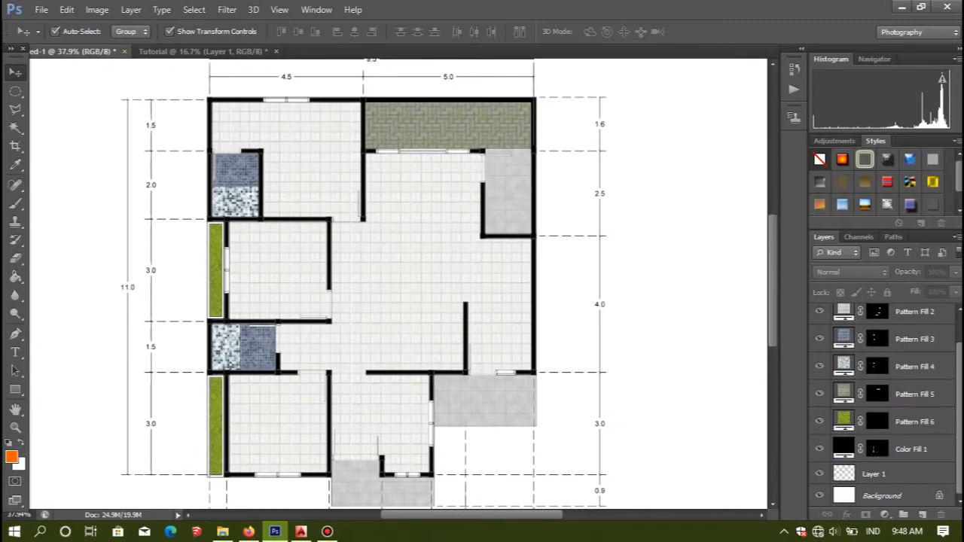
- Select the white borders around the two grass planter strips on Layer 1
{"action": "left_click", "coordinate": [897, 474]}
{"action": "key", "text": "w"}
{"action": "scroll", "coordinate": [202, 217], "scroll_direction": "up", "scroll_amount": 8}
{"action": "left_click", "coordinate": [246, 250]}
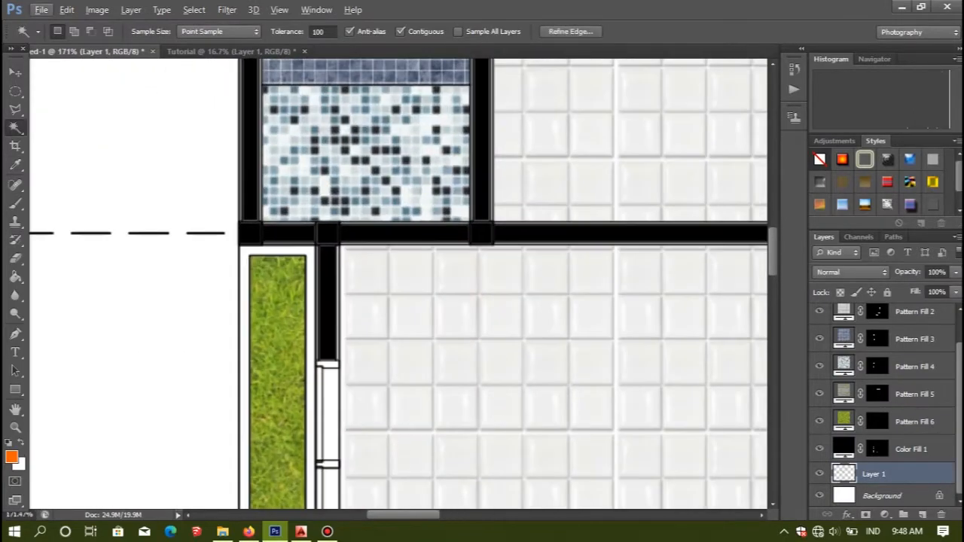
{"action": "scroll", "coordinate": [245, 250], "scroll_direction": "down", "scroll_amount": 4}
{"action": "scroll", "coordinate": [284, 294], "scroll_direction": "down", "scroll_amount": 6}
{"action": "scroll", "coordinate": [287, 473], "scroll_direction": "up", "scroll_amount": 6}
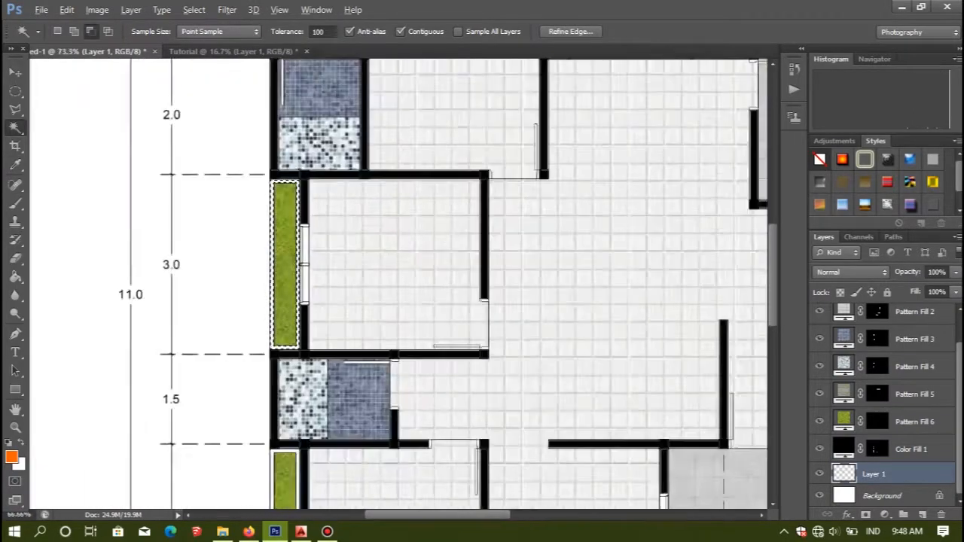
- Create a new layer and fill the selected planter borders with a grey (606060) Solid Color fill layer
{"action": "scroll", "coordinate": [316, 368], "scroll_direction": "down", "scroll_amount": 5}
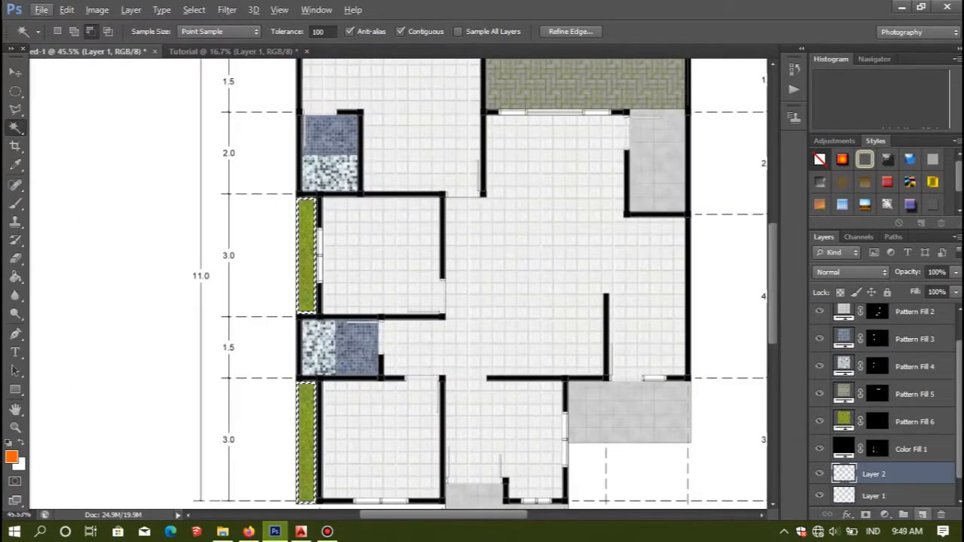
{"action": "left_click", "coordinate": [885, 515]}
{"action": "left_click", "coordinate": [859, 209]}
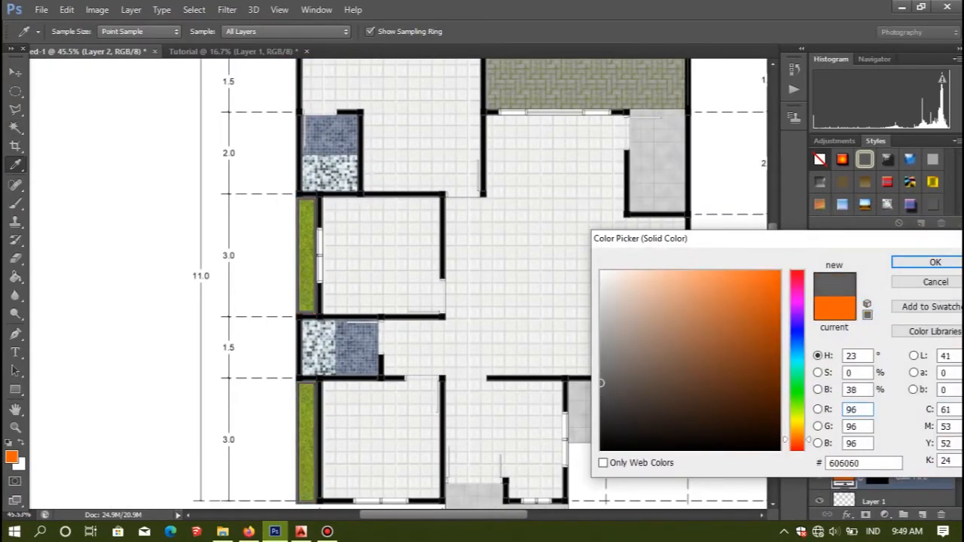
{"action": "key", "text": "Return"}
{"action": "key", "text": "v"}
{"action": "scroll", "coordinate": [372, 290], "scroll_direction": "down", "scroll_amount": 4}
{"action": "left_click", "coordinate": [372, 290]}
- Switch to AutoCAD and look over the furniture layout in the house floor plan
{"action": "scroll", "coordinate": [371, 290], "scroll_direction": "up", "scroll_amount": 2}
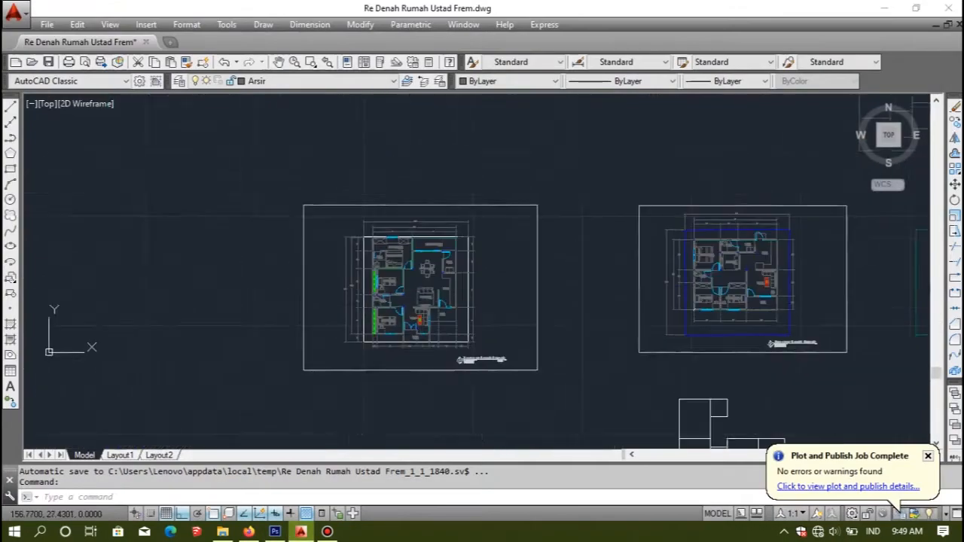
{"action": "scroll", "coordinate": [419, 320], "scroll_direction": "up", "scroll_amount": 5}
{"action": "scroll", "coordinate": [376, 331], "scroll_direction": "down", "scroll_amount": 4}
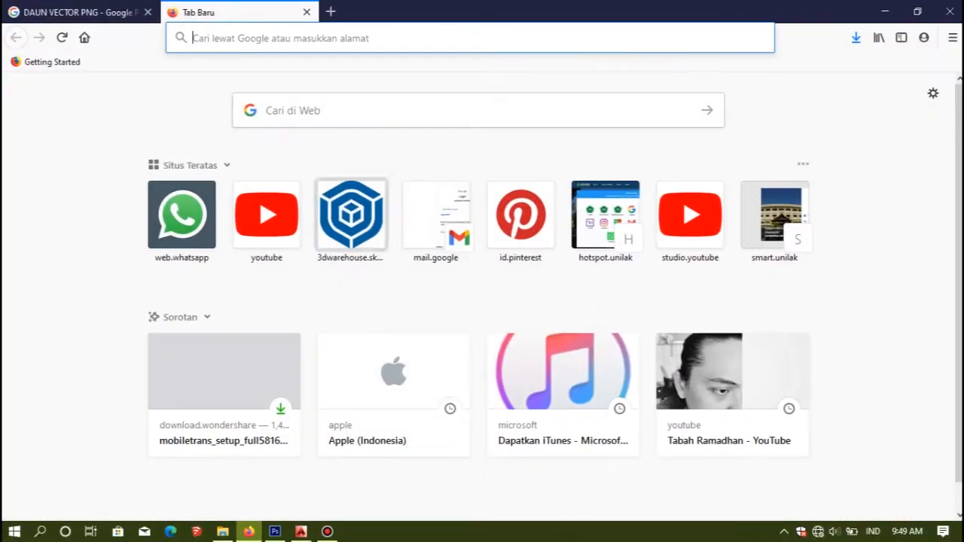
- Switch to Firefox and try to search the web for "sofa l"
{"action": "type", "text": "sofa l"}
{"action": "key", "text": "Return"}
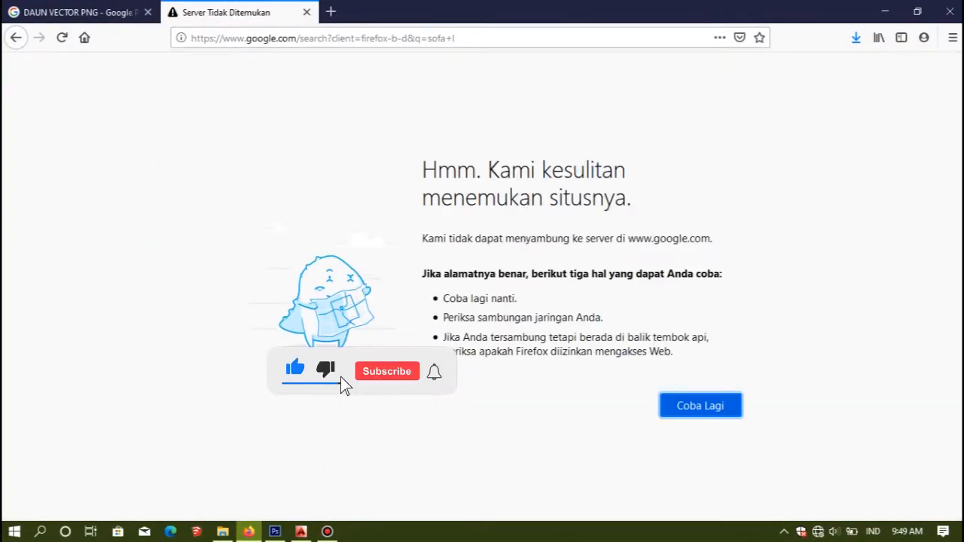
- Check the connected Wi-Fi network and replace the failed search page with a new browser tab
{"action": "left_click", "coordinate": [818, 531]}
{"action": "left_click", "coordinate": [836, 136]}
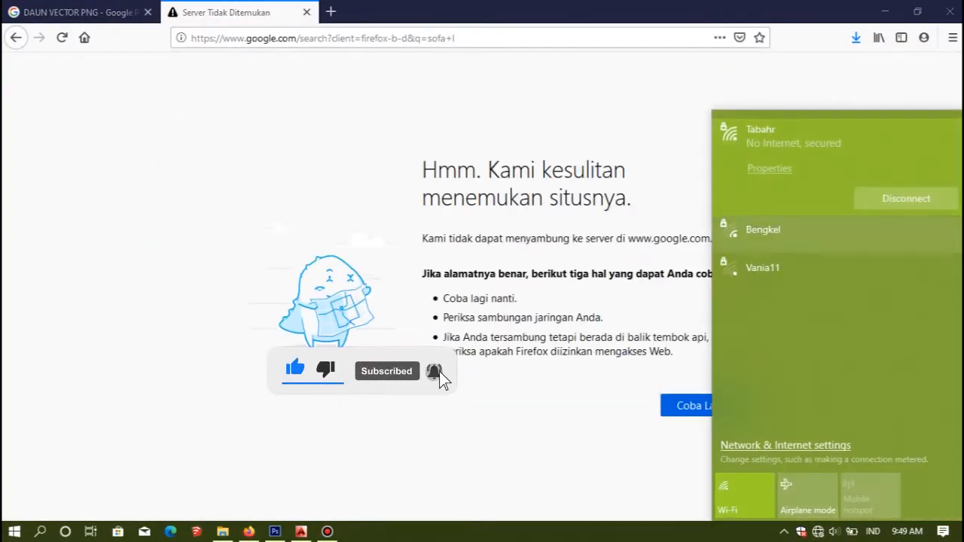
{"action": "left_click", "coordinate": [448, 409]}
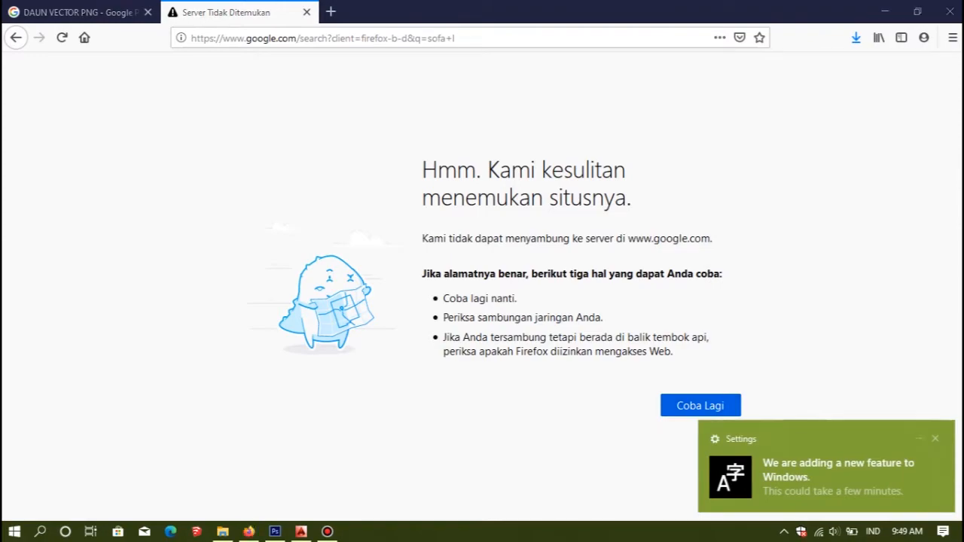
{"action": "key", "text": "ctrl+w"}
{"action": "key", "text": "ctrl+t"}
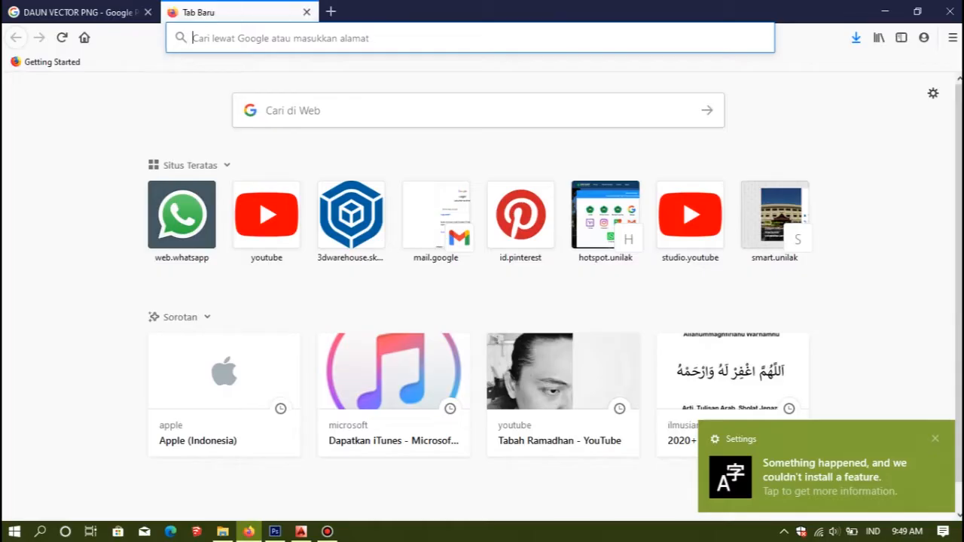
- Search Google Images for "sofa l top" and look over the results
{"action": "type", "text": "sofa l top"}
{"action": "key", "text": "Return"}
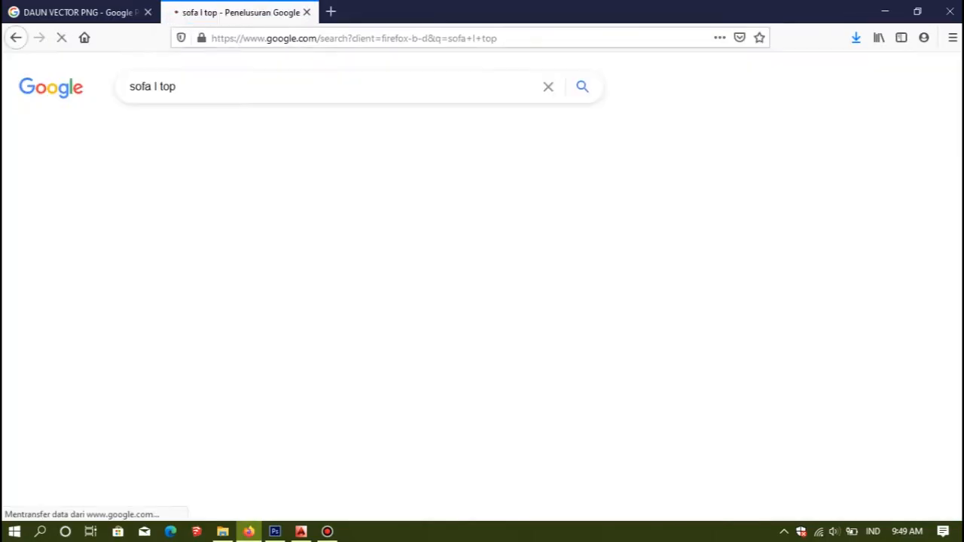
{"action": "left_click", "coordinate": [217, 131]}
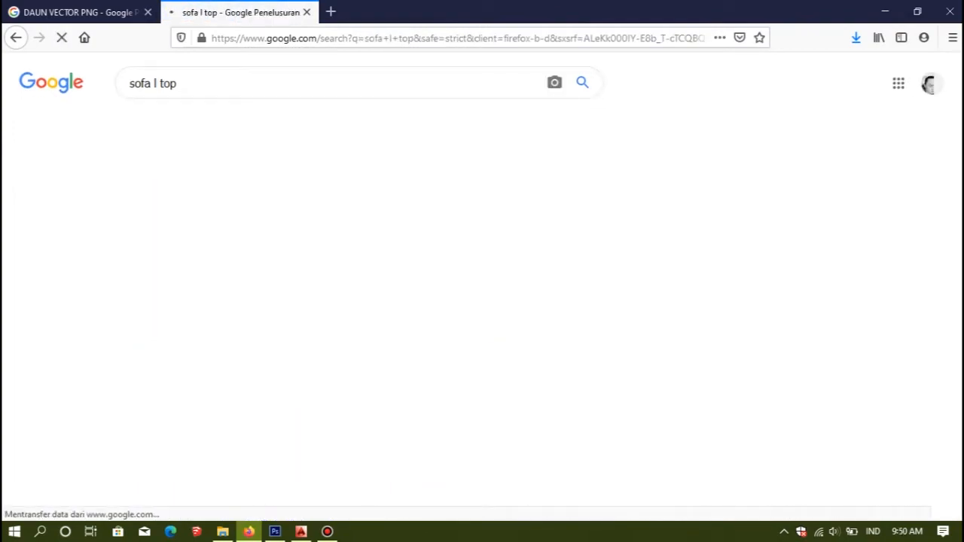
{"action": "scroll", "coordinate": [214, 209], "scroll_direction": "down", "scroll_amount": 3}
{"action": "scroll", "coordinate": [213, 210], "scroll_direction": "up", "scroll_amount": 3}
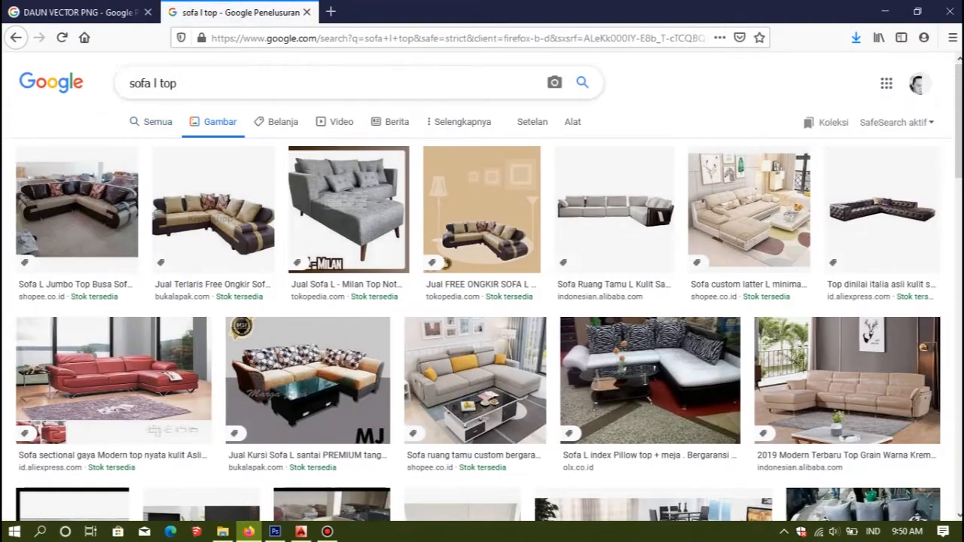
- Search Google Images for "sofa leter L Photoshop" and look through the results
{"action": "left_click_drag", "start_coordinate": [178, 83], "coordinate": [161, 85]}
{"action": "key", "text": "BackSpace"}
{"action": "key", "text": "BackSpace"}
{"action": "type", "text": "eter L Photoshop"}
{"action": "key", "text": "Return"}
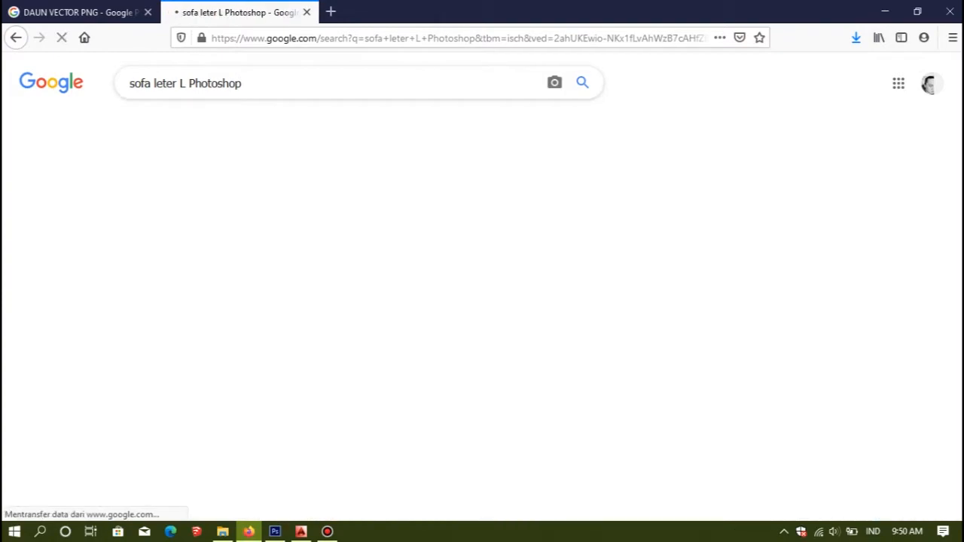
{"action": "scroll", "coordinate": [482, 302], "scroll_direction": "down", "scroll_amount": 10}
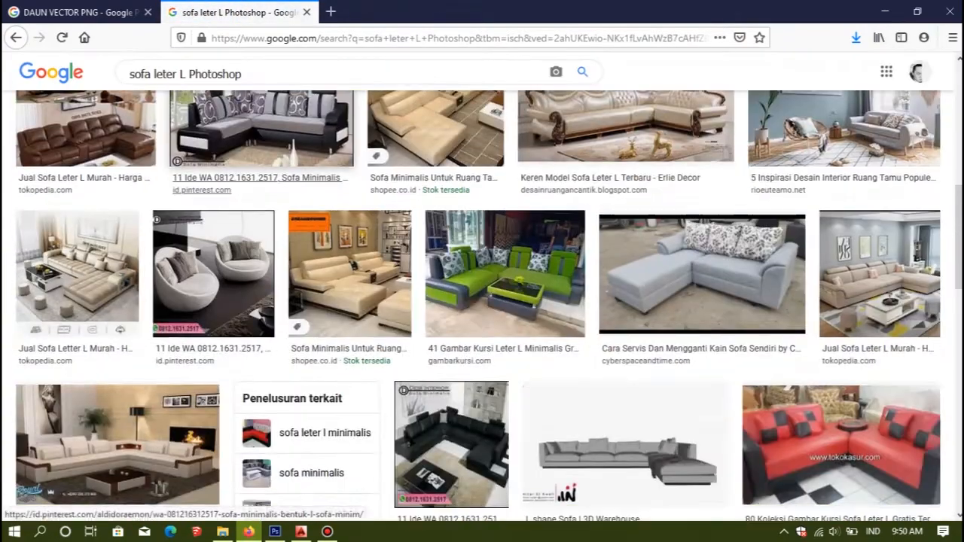
- Refine the image search to "sofa leter L componen Photoshop" and browse the results
{"action": "scroll", "coordinate": [482, 302], "scroll_direction": "down", "scroll_amount": 5}
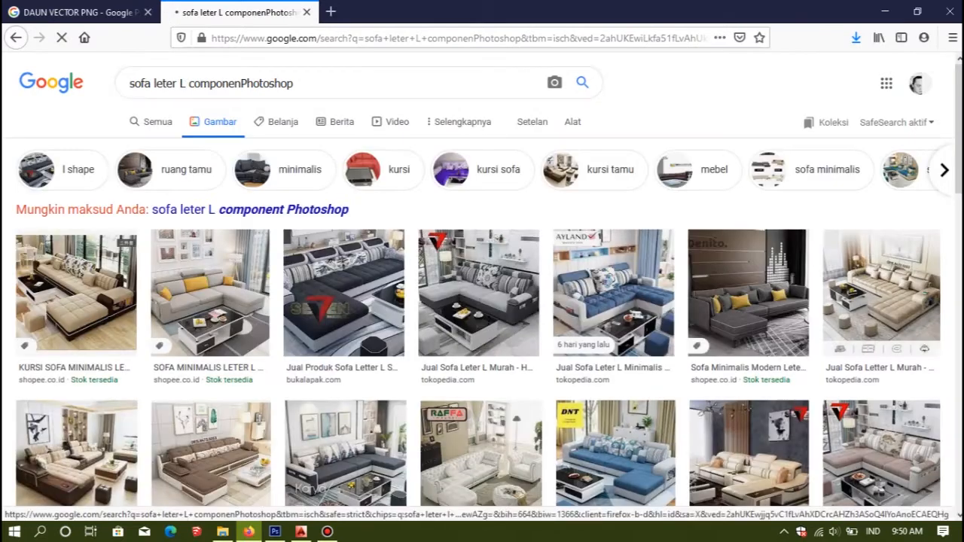
{"action": "scroll", "coordinate": [482, 302], "scroll_direction": "down", "scroll_amount": 5}
{"action": "scroll", "coordinate": [482, 301], "scroll_direction": "down", "scroll_amount": 10}
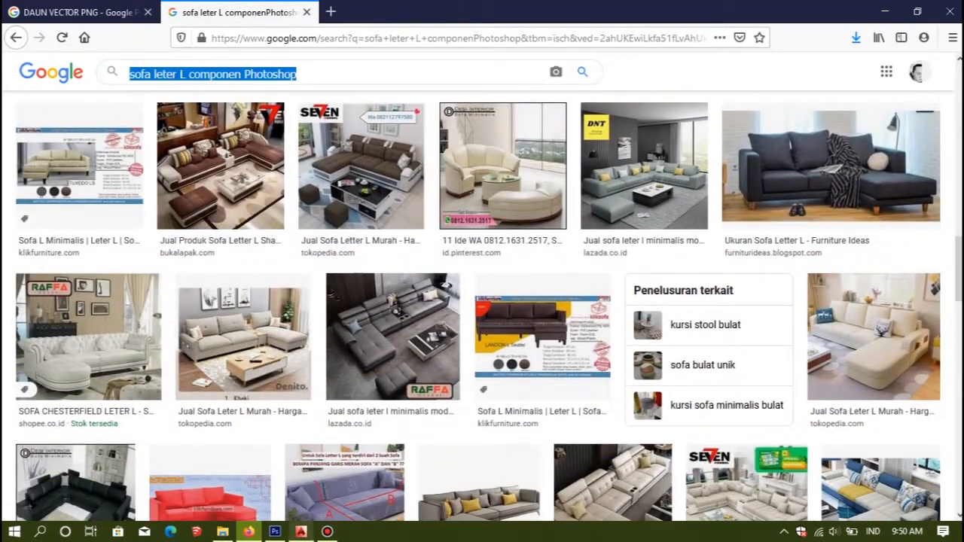
- Switch to File Explorer and preview the two 2d-furniture-floorplan images in the 3DM - Floor Plan Blocks_Ditim folder inside MATERIAL PHOTOSHOP
{"action": "left_click", "coordinate": [223, 532]}
{"action": "left_click", "coordinate": [233, 47]}
{"action": "double_click", "coordinate": [239, 105]}
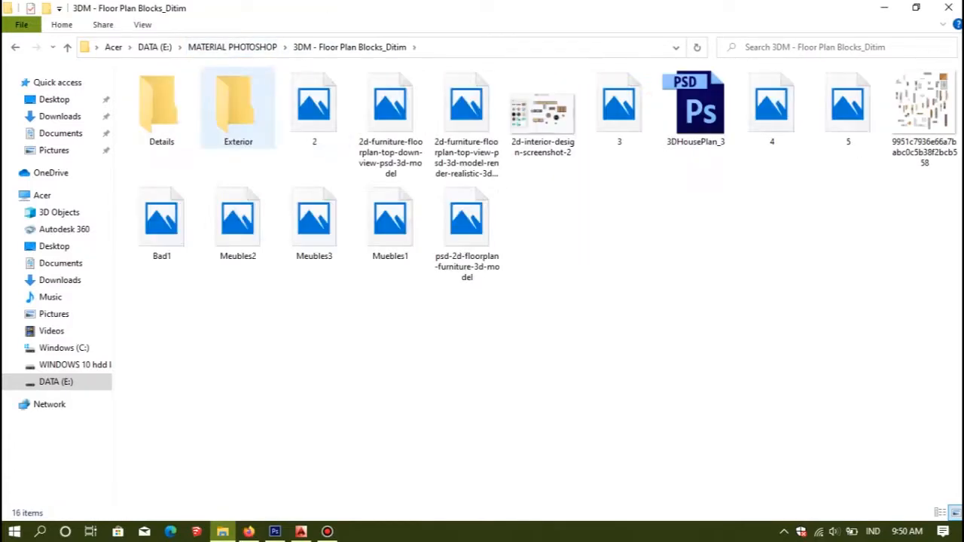
{"action": "double_click", "coordinate": [390, 114]}
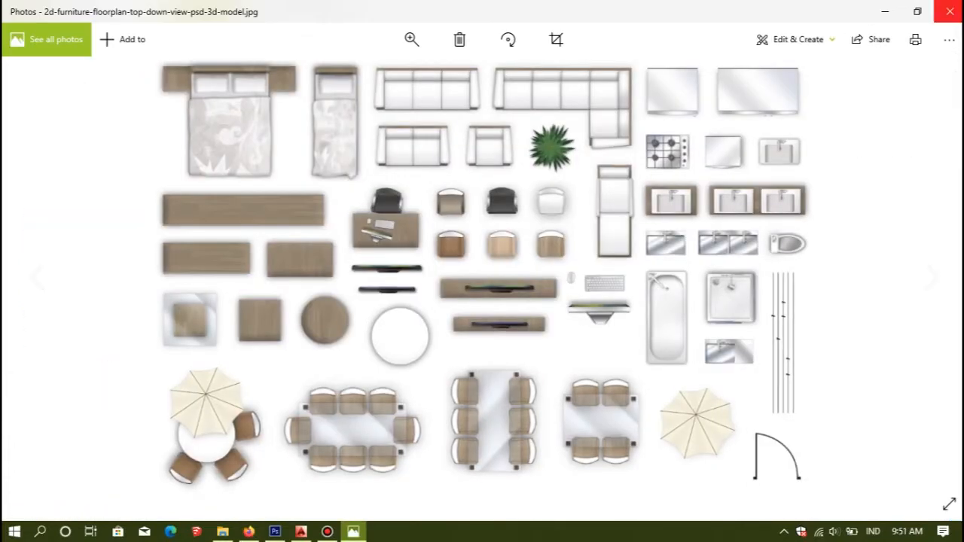
{"action": "left_click", "coordinate": [950, 11]}
{"action": "double_click", "coordinate": [469, 117]}
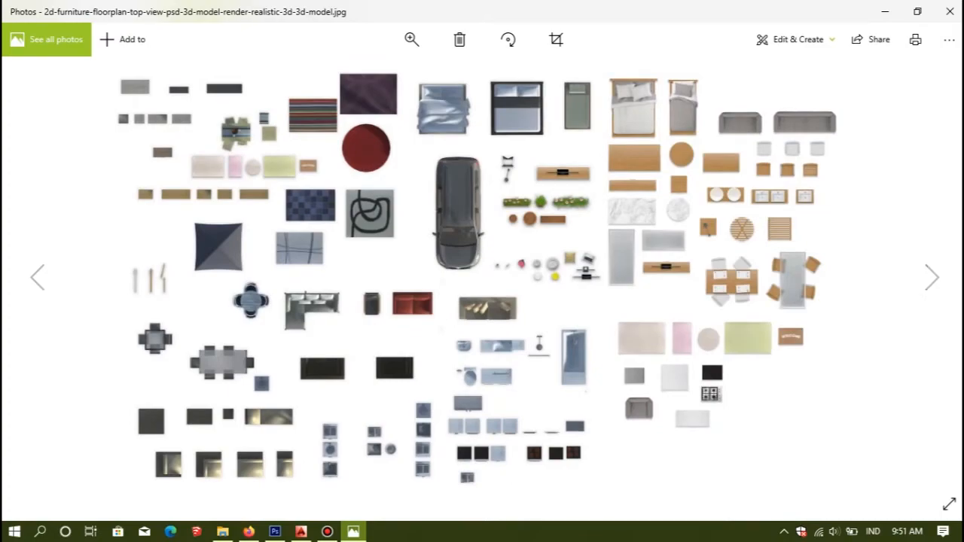
{"action": "scroll", "coordinate": [321, 335], "scroll_direction": "up", "scroll_amount": 6}
{"action": "scroll", "coordinate": [320, 335], "scroll_direction": "down", "scroll_amount": 3}
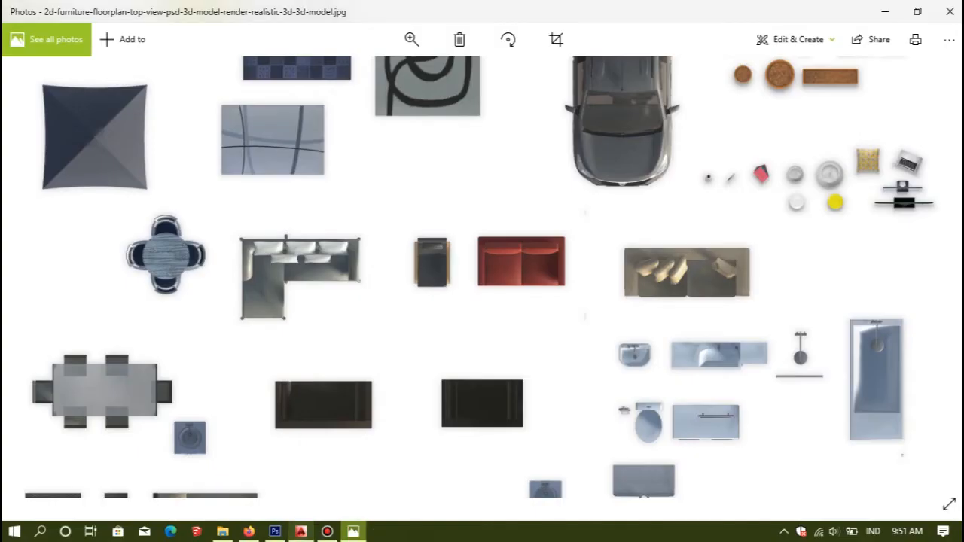
- Open 2d-furniture-floorplan-top-view-psd-3d-model-render-realistic-3d-3d-model.jpg in Photoshop and convert its background into a regular layer
{"action": "left_click", "coordinate": [950, 11]}
{"action": "left_click_drag", "start_coordinate": [468, 120], "coordinate": [445, 90]}
{"action": "double_click", "coordinate": [883, 313]}
{"action": "key", "text": "Return"}
{"action": "scroll", "coordinate": [384, 284], "scroll_direction": "up", "scroll_amount": 3}
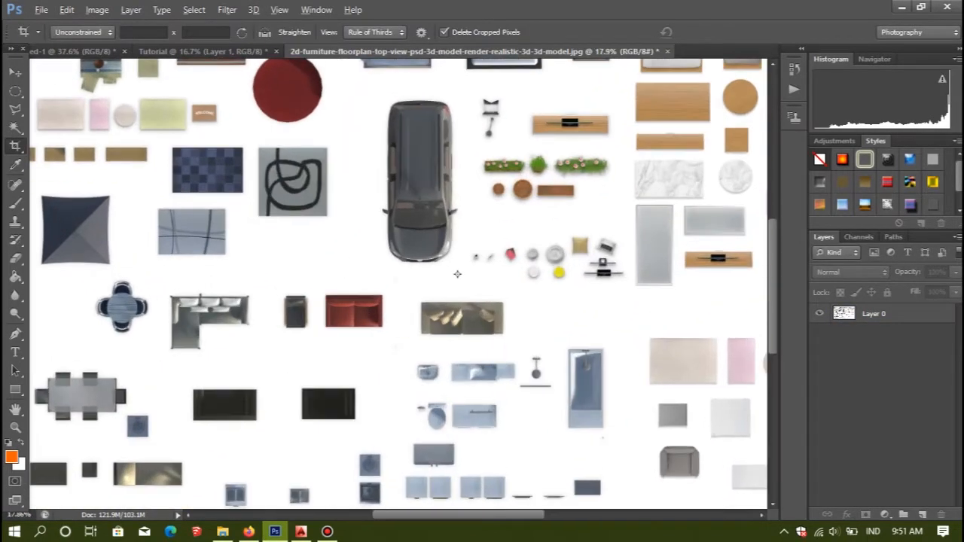
- Crop the furniture sheet to the grey L-shaped sofa and delete the white background around it with the Magic Wand
{"action": "left_click_drag", "start_coordinate": [246, 285], "coordinate": [249, 283]}
{"action": "key", "text": "Return"}
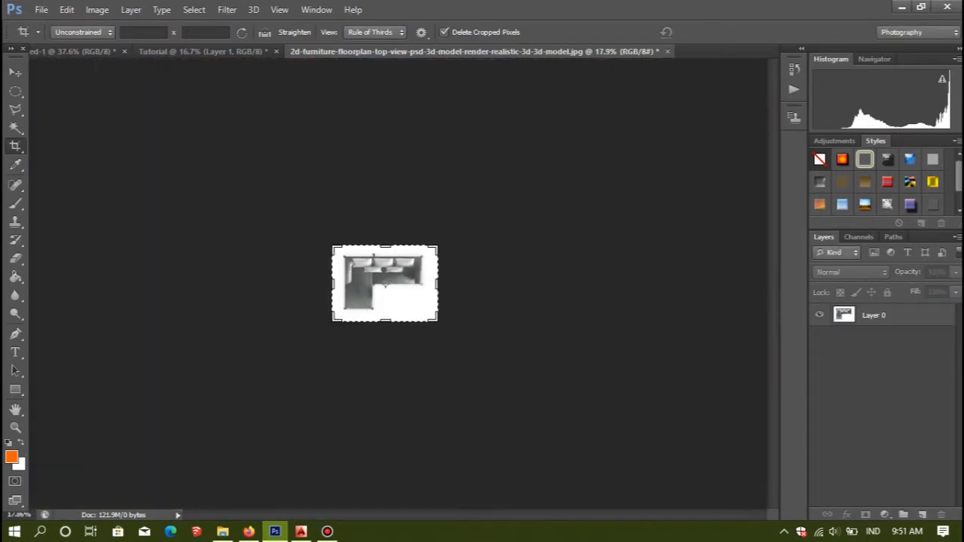
{"action": "key", "text": "w"}
{"action": "scroll", "coordinate": [384, 283], "scroll_direction": "up", "scroll_amount": 5}
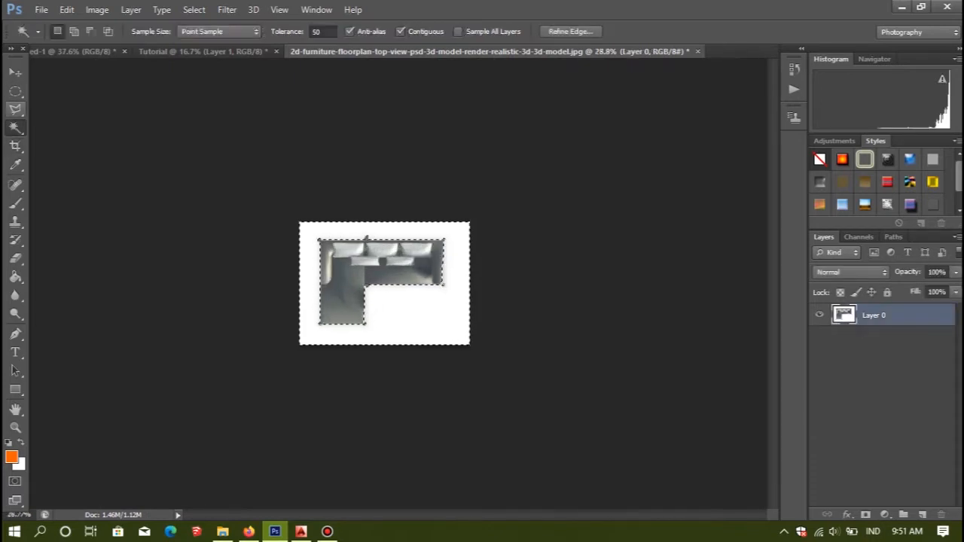
{"action": "key", "text": "ctrl+d"}
{"action": "key", "text": "Delete"}
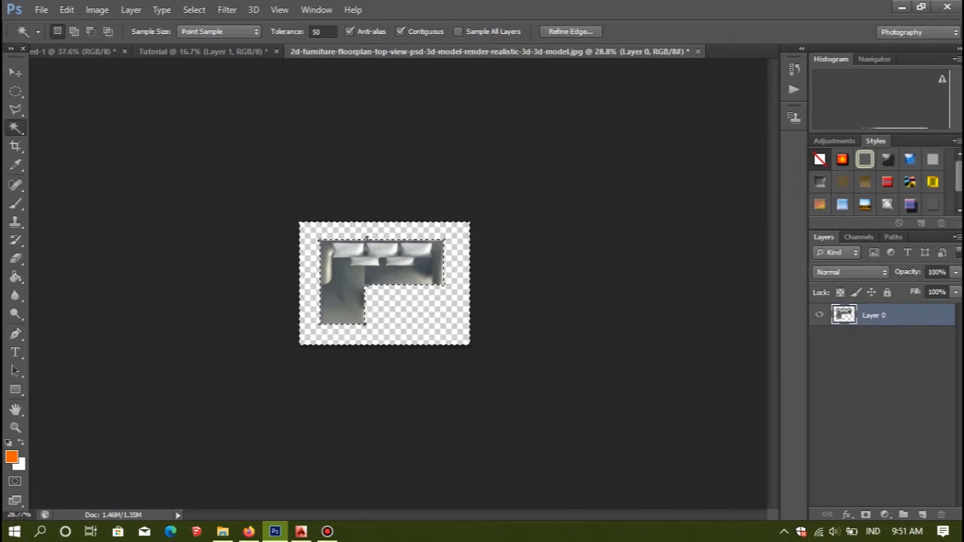
- Bring the sofa into the floor plan, rotate it 90°, scale it to about 35%, and place it in the living room corner
{"action": "key", "text": "v"}
{"action": "left_click_drag", "start_coordinate": [366, 249], "coordinate": [410, 380]}
{"action": "left_click_drag", "start_coordinate": [507, 333], "coordinate": [380, 413]}
{"action": "scroll", "coordinate": [419, 456], "scroll_direction": "up", "scroll_amount": 3}
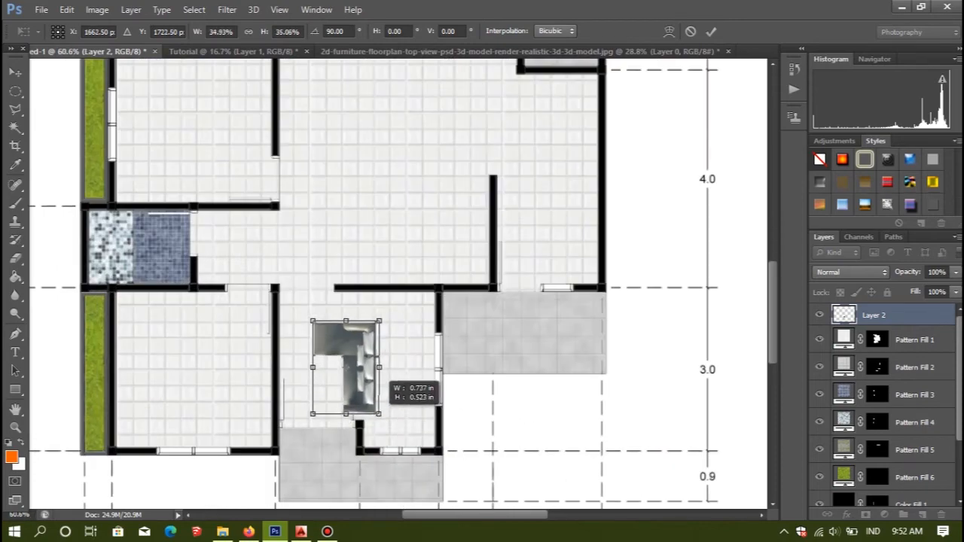
{"action": "key", "text": "Return"}
{"action": "left_click_drag", "start_coordinate": [380, 313], "coordinate": [430, 295]}
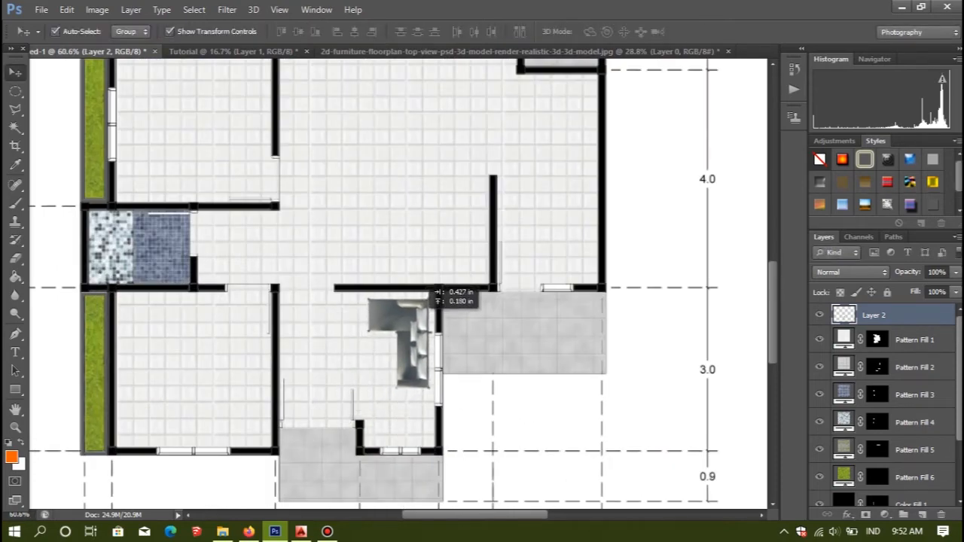
- Enlarge the L-shaped sofa to about 116% so it fits the living room corner
{"action": "scroll", "coordinate": [400, 302], "scroll_direction": "down", "scroll_amount": 4}
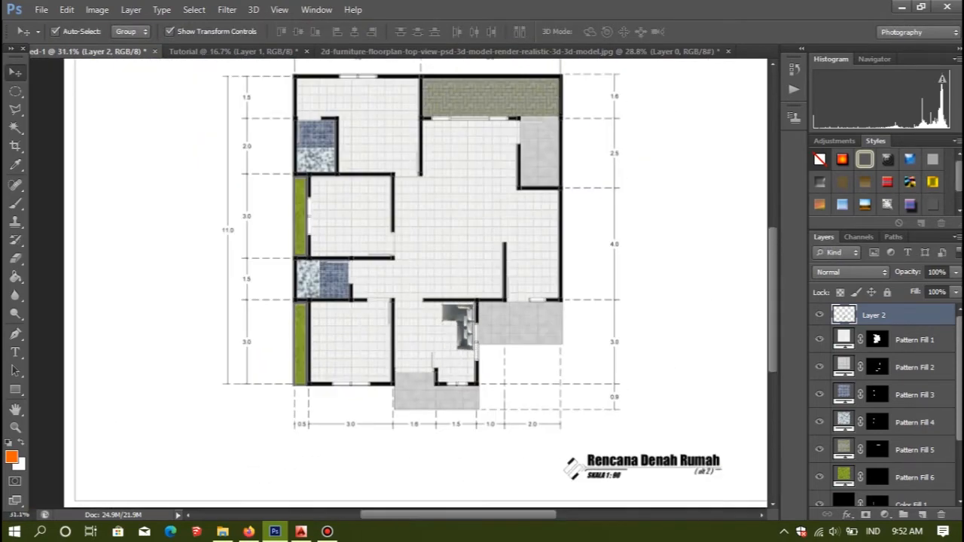
{"action": "scroll", "coordinate": [399, 301], "scroll_direction": "up", "scroll_amount": 2}
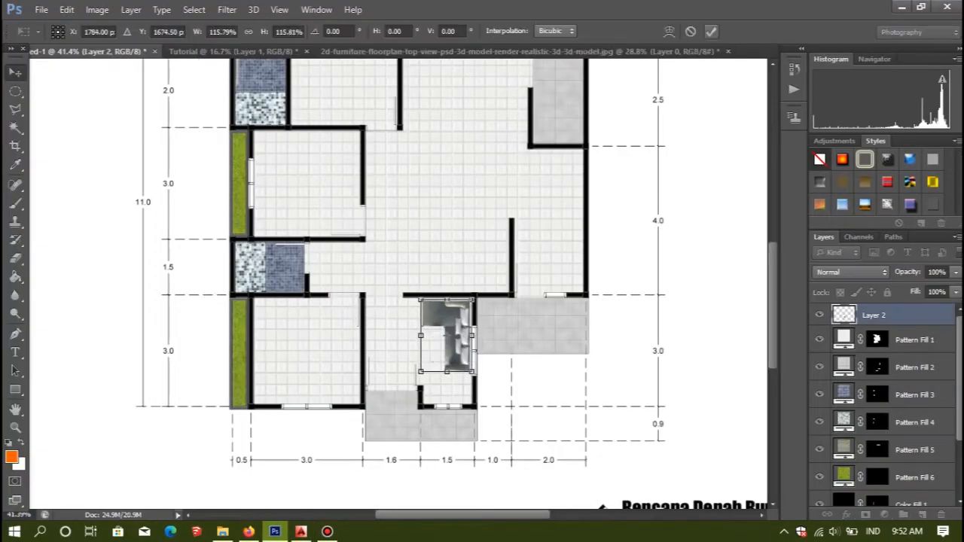
{"action": "key", "text": "Return"}
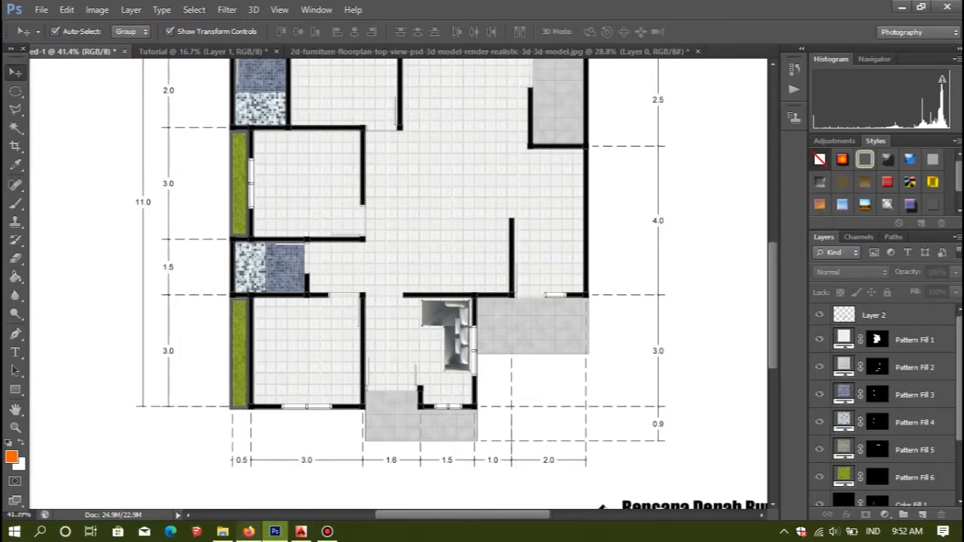
- Return to the furniture sheet and undo the background deletion and sofa crop
{"action": "key", "text": "ctrl+shift+Tab"}
{"action": "key", "text": "ctrl+alt+z"}
{"action": "key", "text": "ctrl+alt+z"}
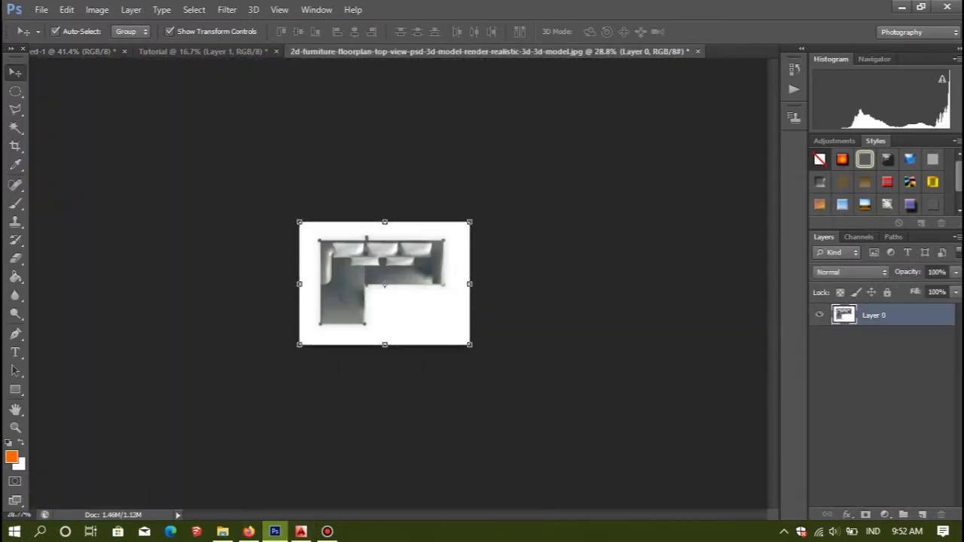
{"action": "key", "text": "ctrl+alt+z"}
{"action": "key", "text": "ctrl+alt+z"}
{"action": "key", "text": "ctrl+alt+z"}
{"action": "key", "text": "ctrl+alt+z"}
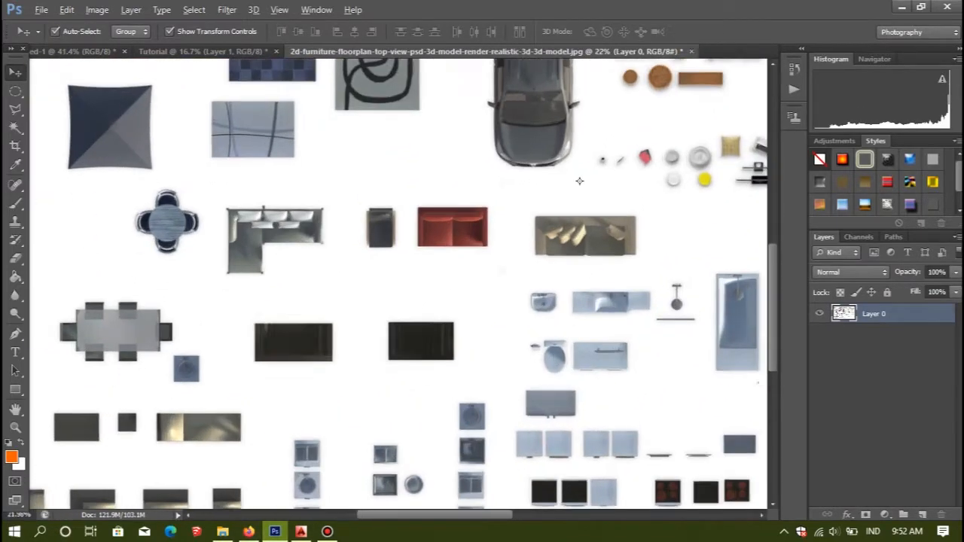
- Crop the furniture sheet to the rectangular wooden table and delete its white background with the Magic Wand
{"action": "scroll", "coordinate": [626, 163], "scroll_direction": "up", "scroll_amount": 3}
{"action": "scroll", "coordinate": [625, 164], "scroll_direction": "down", "scroll_amount": 2}
{"action": "scroll", "coordinate": [615, 162], "scroll_direction": "up", "scroll_amount": 8}
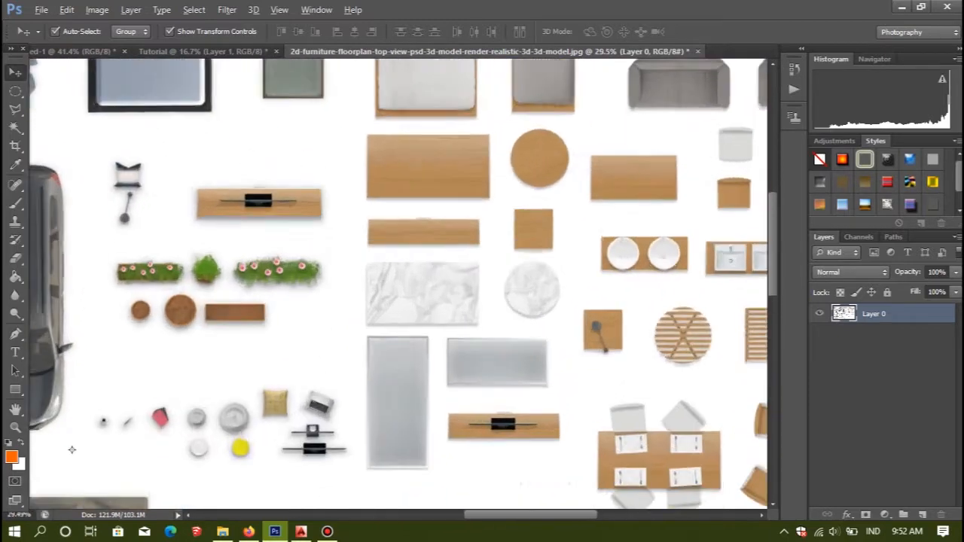
{"action": "scroll", "coordinate": [640, 163], "scroll_direction": "down", "scroll_amount": 7}
{"action": "key", "text": "c"}
{"action": "scroll", "coordinate": [350, 313], "scroll_direction": "down", "scroll_amount": 1}
{"action": "scroll", "coordinate": [169, 400], "scroll_direction": "up", "scroll_amount": 4}
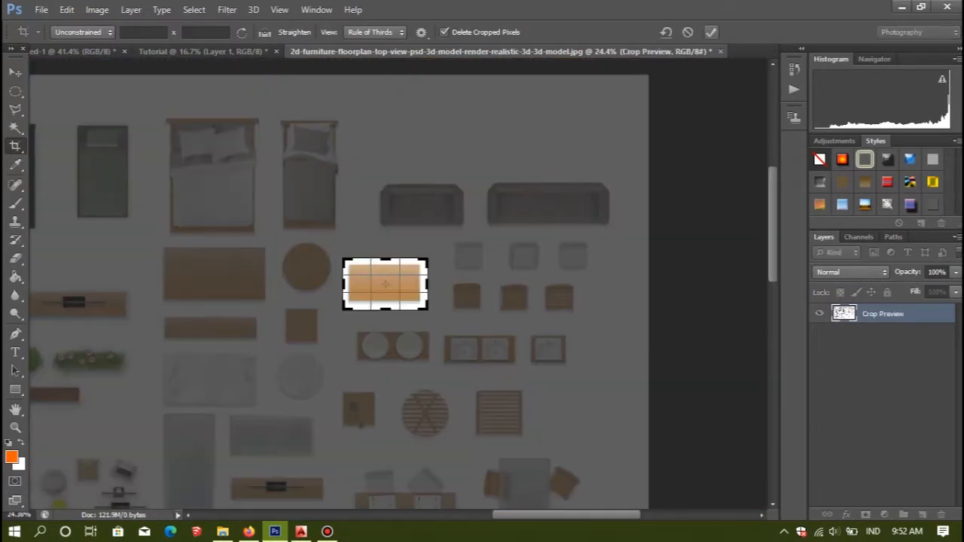
{"action": "key", "text": "Return"}
{"action": "key", "text": "w"}
{"action": "scroll", "coordinate": [385, 284], "scroll_direction": "up", "scroll_amount": 2}
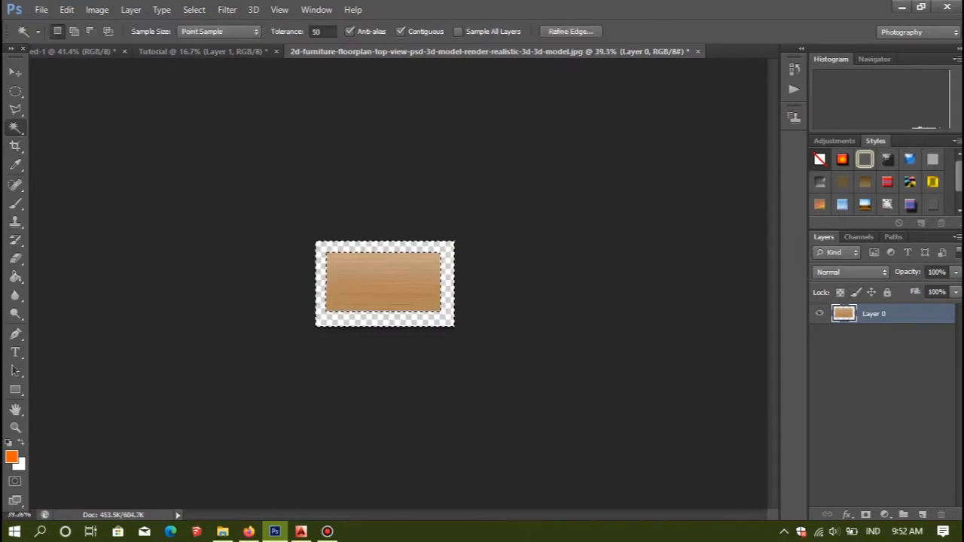
{"action": "key", "text": "ctrl+d"}
- Bring the wooden table into the floor plan and scale it down in the living room near the sofa
{"action": "key", "text": "v"}
{"action": "left_click_drag", "start_coordinate": [377, 279], "coordinate": [479, 352]}
{"action": "left_click_drag", "start_coordinate": [540, 320], "coordinate": [454, 367]}
{"action": "key", "text": "Return"}
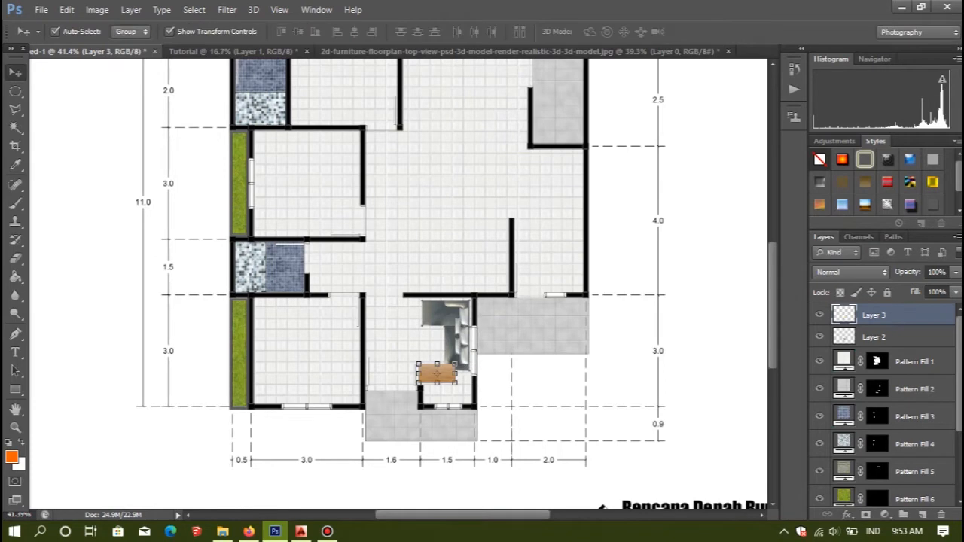
- Rotate the wooden table 90°, scale it to about 79%, and place it inside the sofa's L
{"action": "scroll", "coordinate": [435, 383], "scroll_direction": "up", "scroll_amount": 5}
{"action": "left_click_drag", "start_coordinate": [520, 404], "coordinate": [411, 449]}
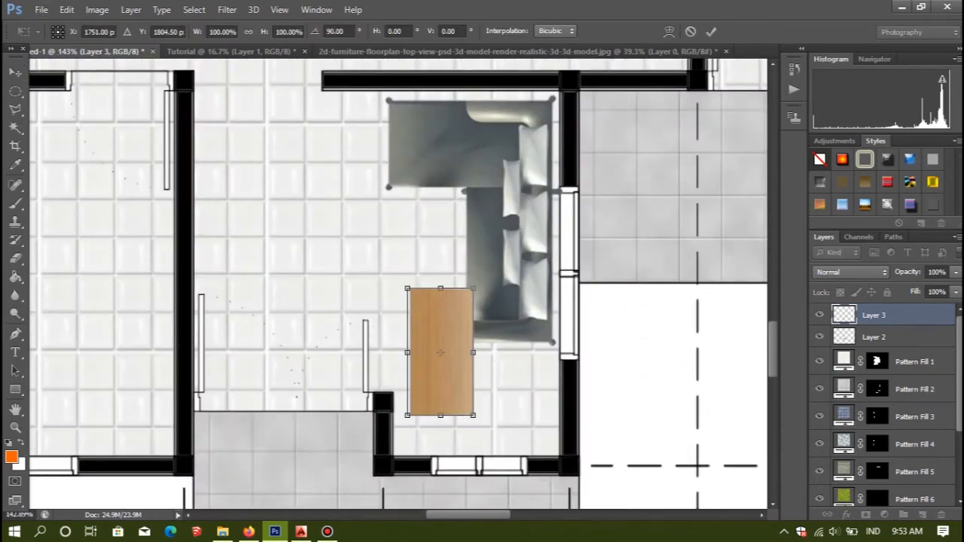
{"action": "left_click_drag", "start_coordinate": [459, 351], "coordinate": [437, 285]}
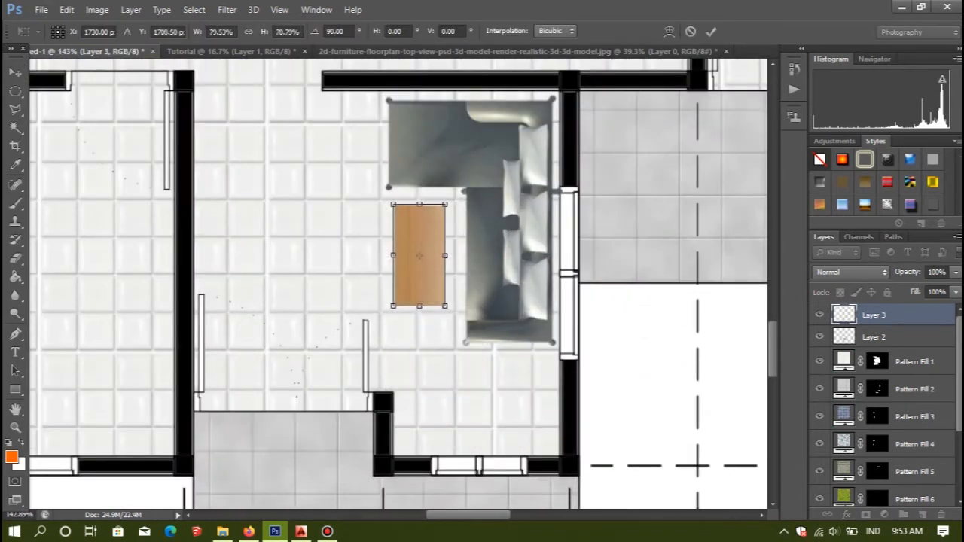
{"action": "key", "text": "Return"}
{"action": "scroll", "coordinate": [519, 245], "scroll_direction": "down", "scroll_amount": 6}
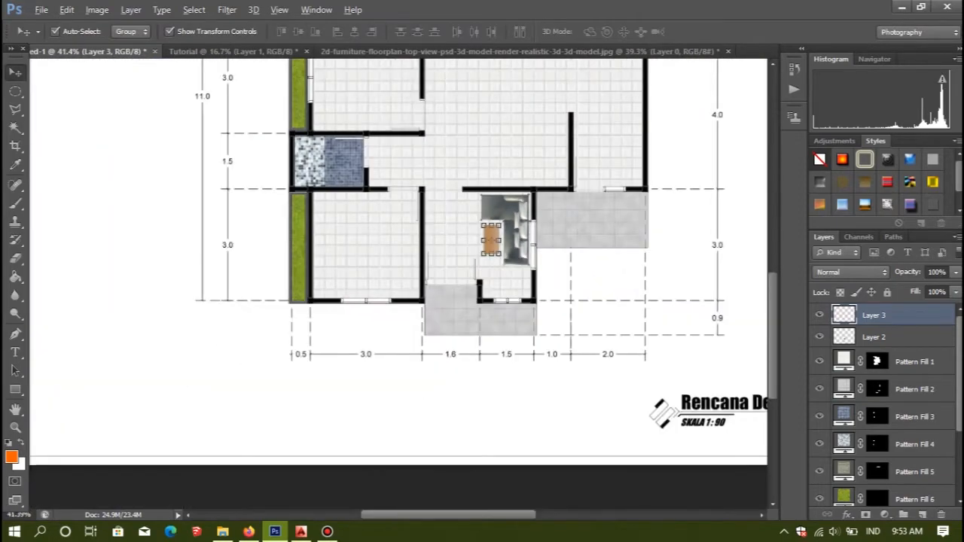
- Check the furniture arrangement in the AutoCAD floor plan and return to Photoshop
{"action": "left_click", "coordinate": [495, 256]}
{"action": "scroll", "coordinate": [495, 256], "scroll_direction": "down", "scroll_amount": 2}
{"action": "left_click", "coordinate": [301, 532]}
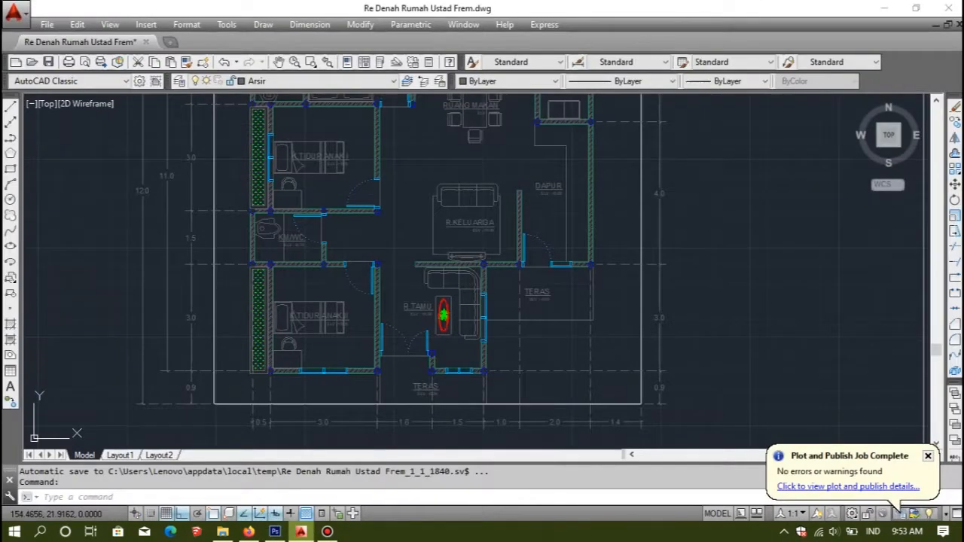
{"action": "left_click", "coordinate": [301, 532]}
- Return to the furniture sheet and undo the wooden table's background deletion and crop
{"action": "left_click", "coordinate": [358, 51]}
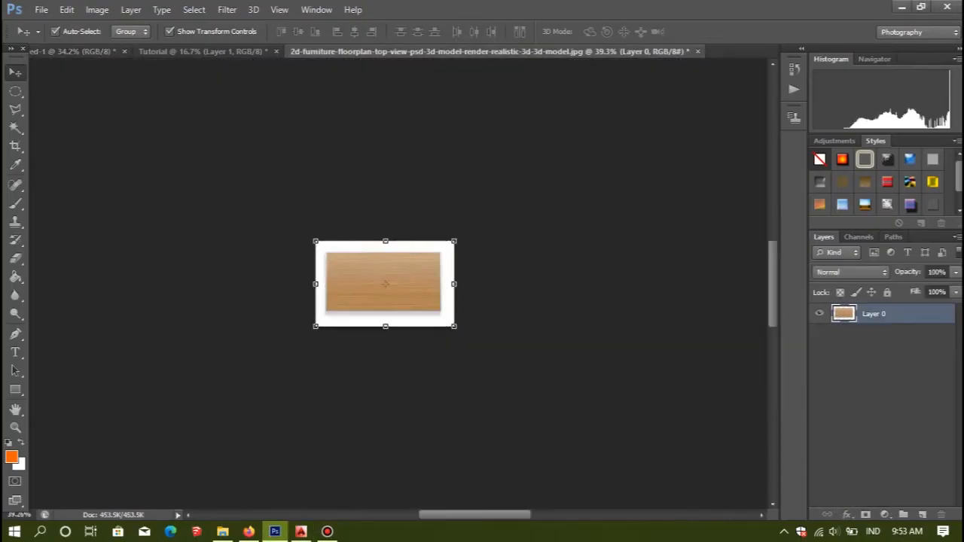
{"action": "key", "text": "ctrl+alt+z"}
{"action": "scroll", "coordinate": [399, 284], "scroll_direction": "down", "scroll_amount": 6}
{"action": "key", "text": "ctrl+alt+z"}
{"action": "scroll", "coordinate": [400, 284], "scroll_direction": "up", "scroll_amount": 2}
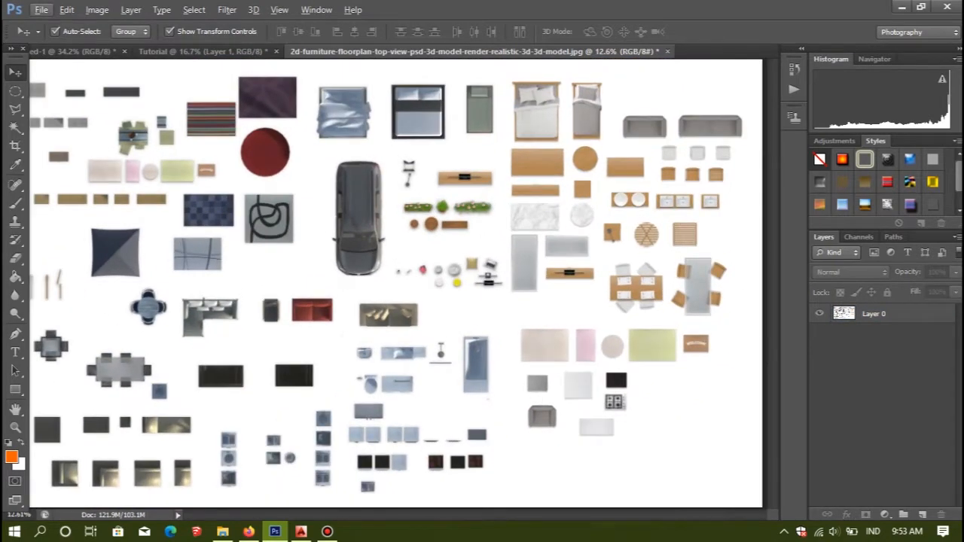
- Crop the furniture sheet to the single bed with the grey blanket
{"action": "scroll", "coordinate": [583, 236], "scroll_direction": "up", "scroll_amount": 13}
{"action": "scroll", "coordinate": [582, 236], "scroll_direction": "down", "scroll_amount": 11}
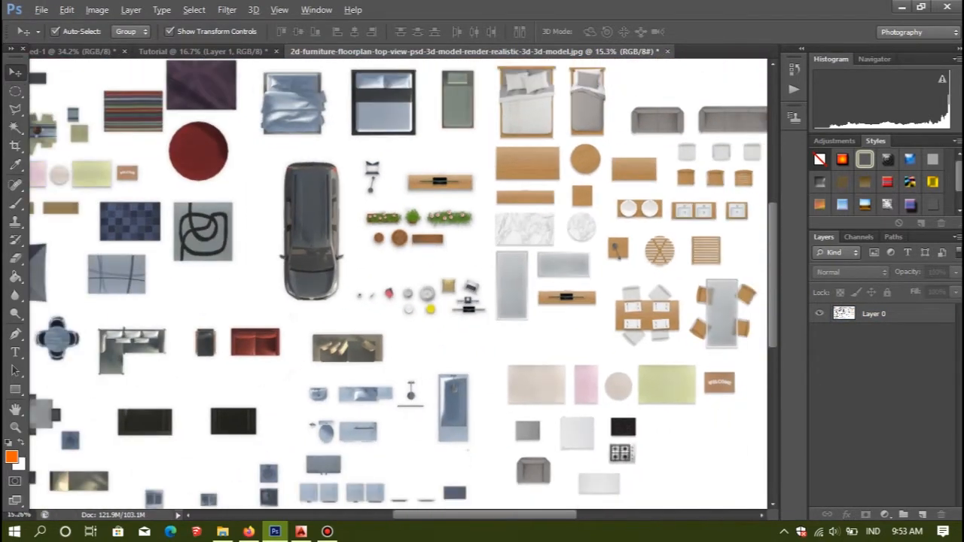
{"action": "scroll", "coordinate": [580, 159], "scroll_direction": "down", "scroll_amount": 6}
{"action": "scroll", "coordinate": [581, 159], "scroll_direction": "up", "scroll_amount": 4}
{"action": "left_click_drag", "start_coordinate": [568, 130], "coordinate": [553, 179]}
{"action": "key", "text": "ctrl+z"}
{"action": "left_click", "coordinate": [15, 146]}
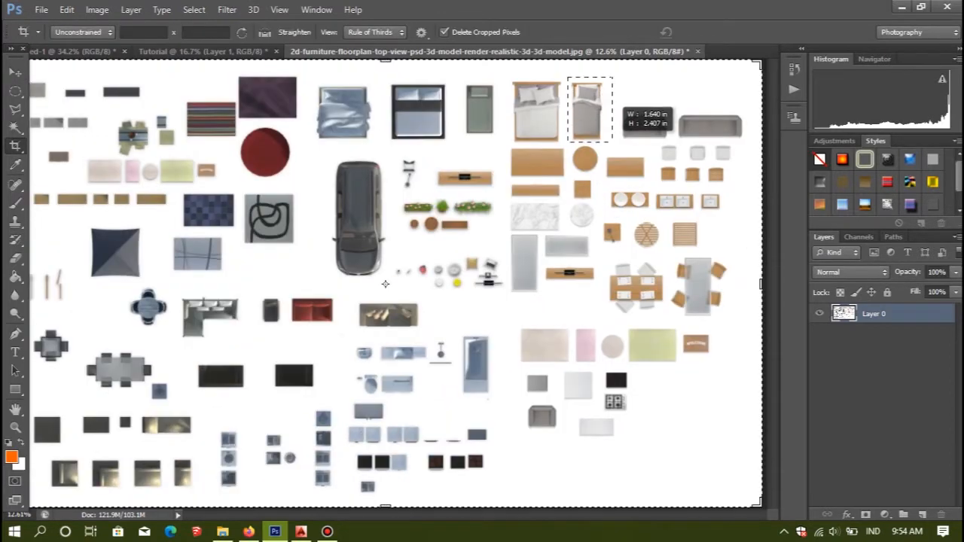
{"action": "left_click_drag", "start_coordinate": [613, 141], "coordinate": [612, 142]}
{"action": "key", "text": "Return"}
{"action": "scroll", "coordinate": [386, 285], "scroll_direction": "up", "scroll_amount": 5}
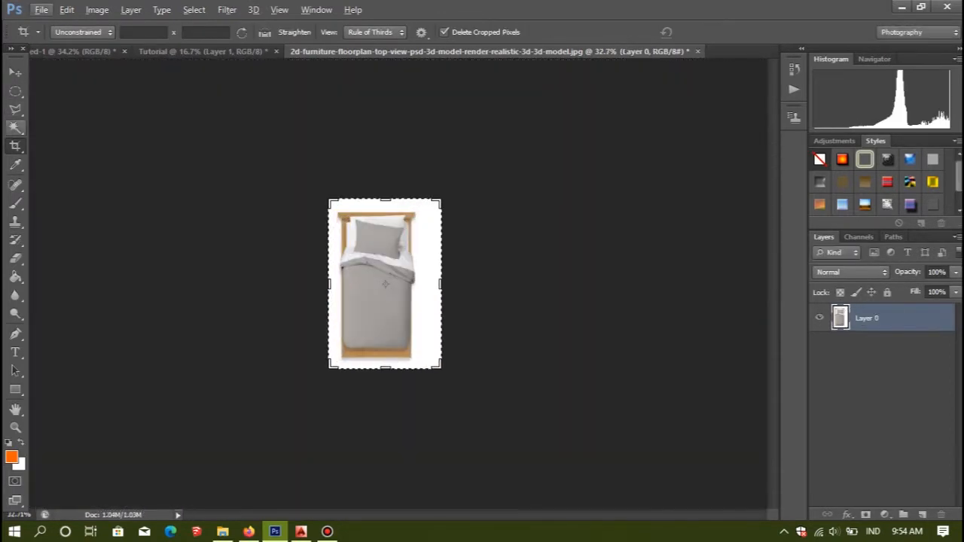
- Remove the white background around the single bed with the Magic Wand and move the bed into the floor plan
{"action": "left_click", "coordinate": [15, 128]}
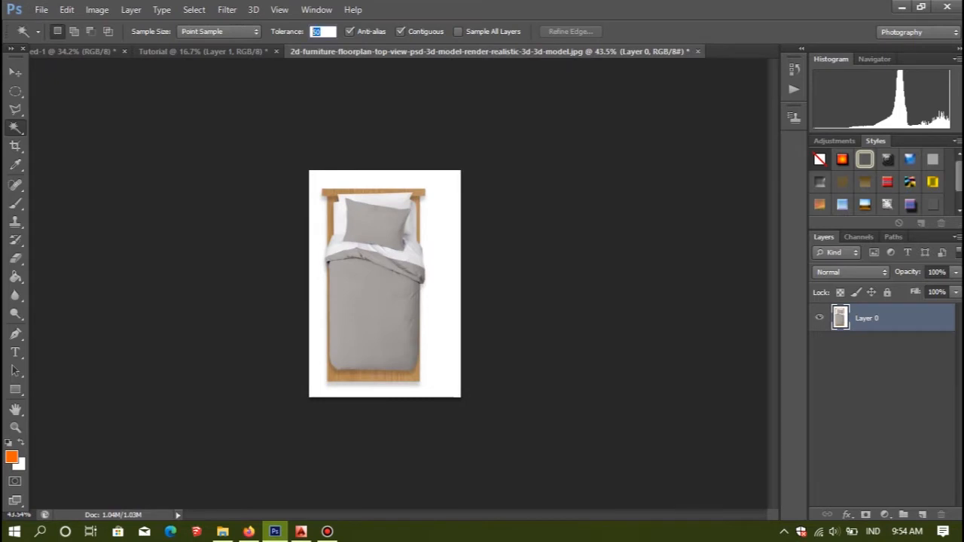
{"action": "key", "text": "Delete"}
{"action": "key", "text": "ctrl+d"}
{"action": "left_click", "coordinate": [15, 72]}
{"action": "left_click_drag", "start_coordinate": [379, 256], "coordinate": [409, 239]}
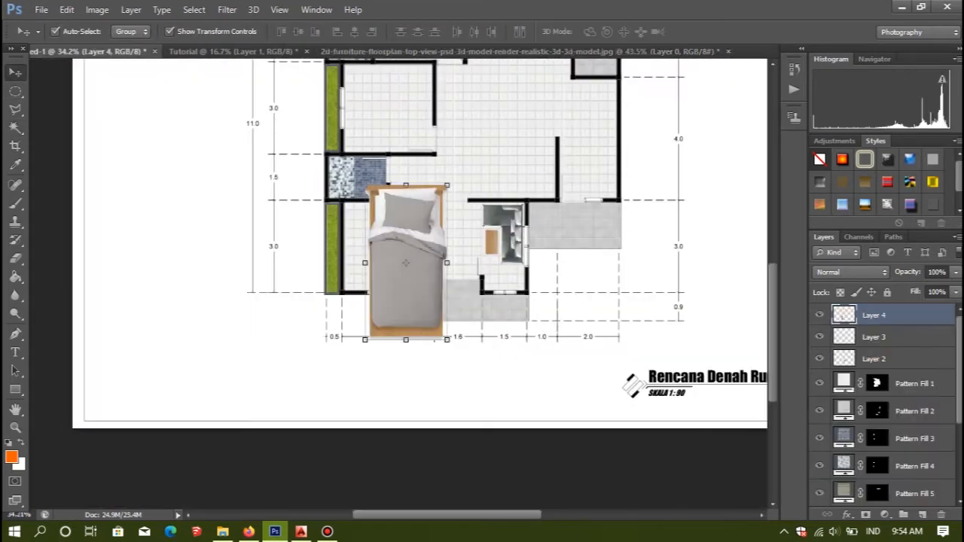
- Rotate the single bed -90° and scale it to about 47.7% in the front bedroom
{"action": "left_click_drag", "start_coordinate": [473, 355], "coordinate": [520, 252]}
{"action": "left_click_drag", "start_coordinate": [484, 222], "coordinate": [449, 241]}
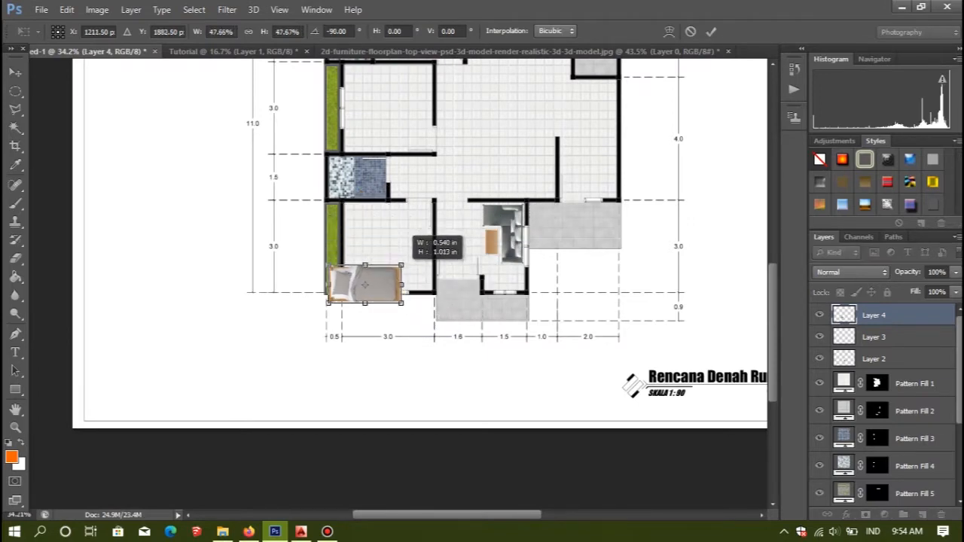
{"action": "key", "text": "Return"}
- Place the bed with its headboard against the front bedroom's garden-side wall and scale it to about 84%
{"action": "scroll", "coordinate": [471, 230], "scroll_direction": "up", "scroll_amount": 2}
{"action": "left_click_drag", "start_coordinate": [330, 300], "coordinate": [363, 251]}
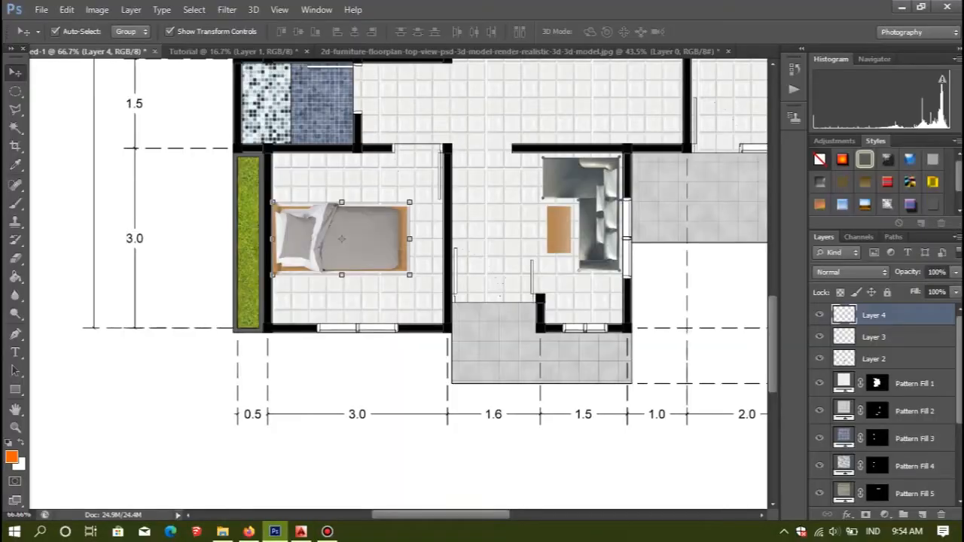
{"action": "left_click_drag", "start_coordinate": [409, 202], "coordinate": [399, 208]}
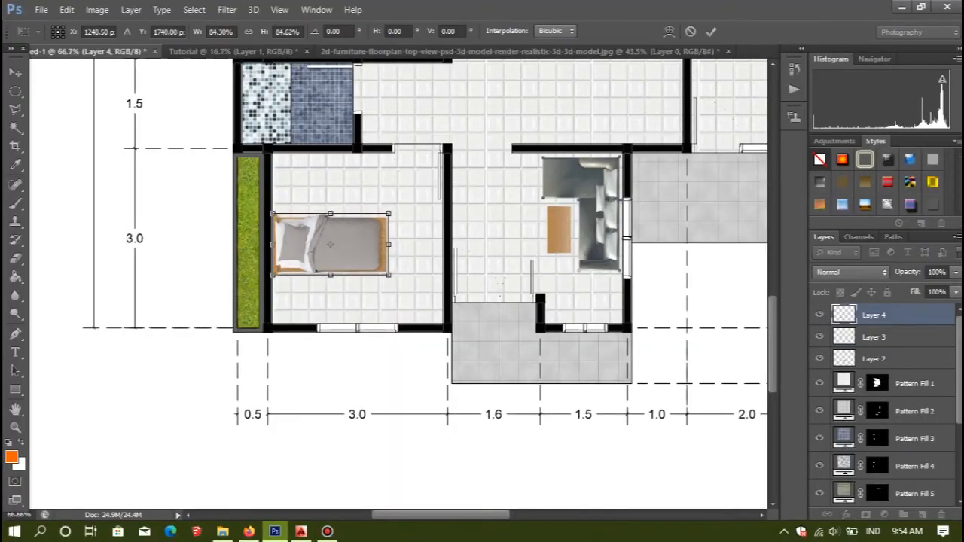
{"action": "key", "text": "Return"}
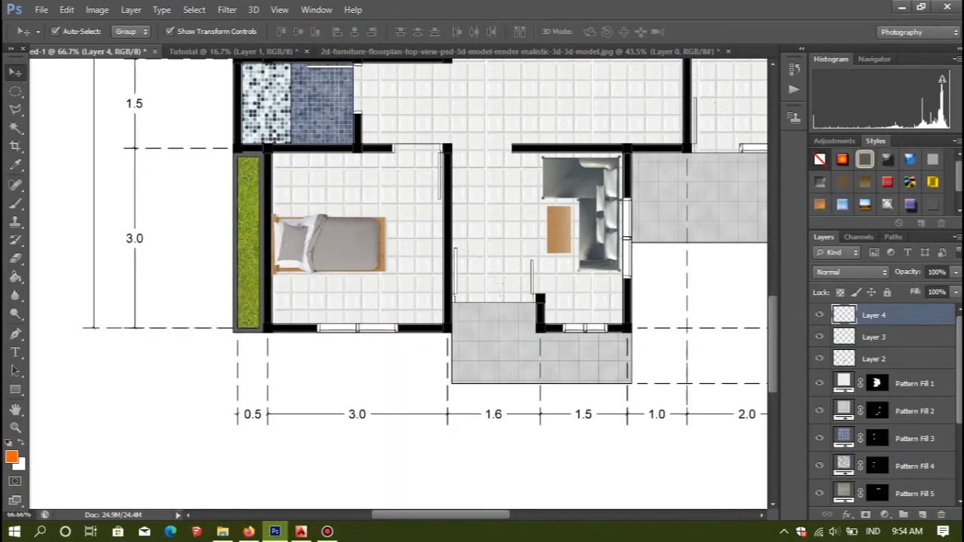
{"action": "left_click", "coordinate": [342, 338]}
- Copy the single bed straight up into the middle bedroom
{"action": "scroll", "coordinate": [342, 337], "scroll_direction": "down", "scroll_amount": 8}
{"action": "scroll", "coordinate": [342, 337], "scroll_direction": "up", "scroll_amount": 3}
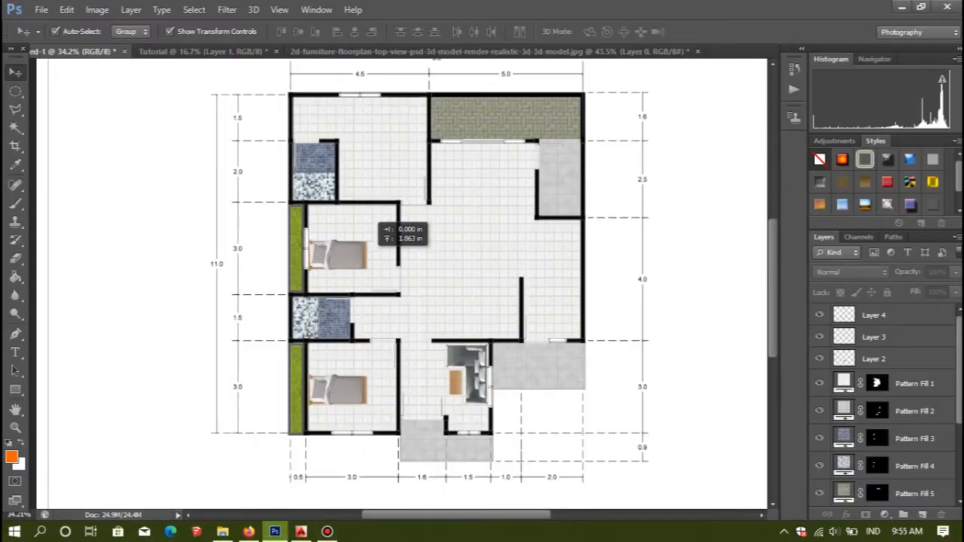
{"action": "left_click_drag", "start_coordinate": [363, 247], "coordinate": [362, 247]}
{"action": "left_click", "coordinate": [424, 318]}
{"action": "scroll", "coordinate": [424, 318], "scroll_direction": "up", "scroll_amount": 1}
{"action": "scroll", "coordinate": [424, 318], "scroll_direction": "up", "scroll_amount": 2}
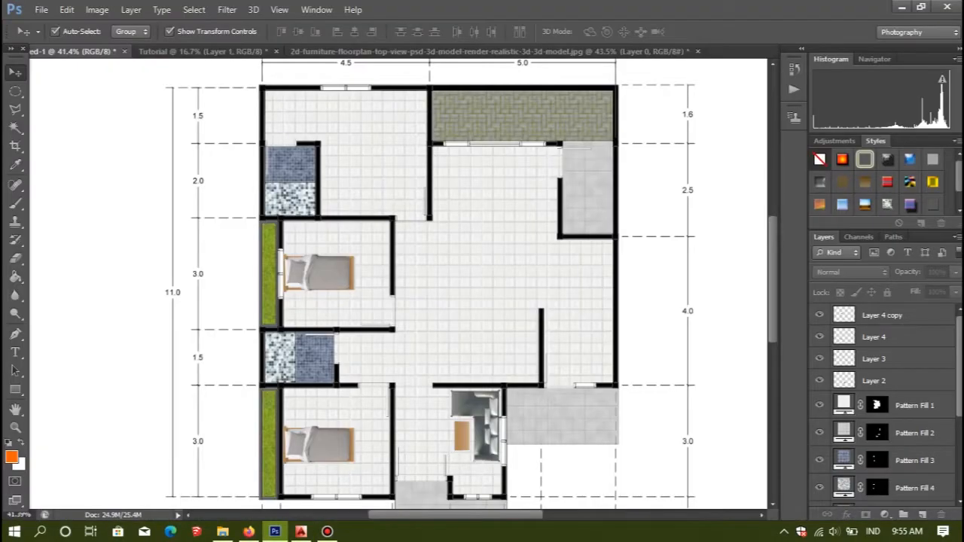
- Return to the furniture sheet and undo the single bed's background deletion and crop
{"action": "key", "text": "ctrl+shift+Tab"}
{"action": "key", "text": "ctrl+alt+z"}
{"action": "key", "text": "ctrl+alt+z"}
{"action": "key", "text": "ctrl+alt+z"}
{"action": "key", "text": "ctrl+alt+z"}
- Crop the furniture sheet to a single wooden chair
{"action": "scroll", "coordinate": [398, 284], "scroll_direction": "down", "scroll_amount": 3}
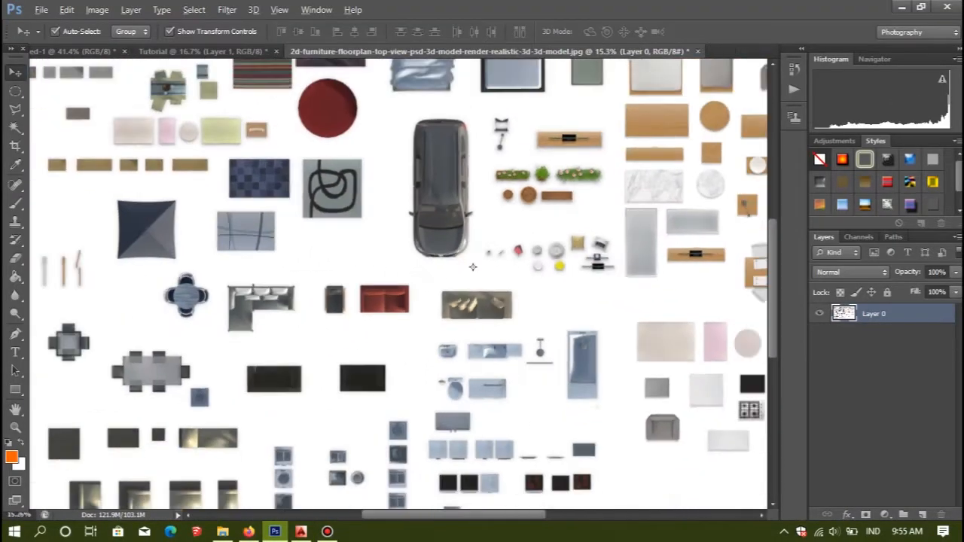
{"action": "scroll", "coordinate": [399, 284], "scroll_direction": "up", "scroll_amount": 2}
{"action": "scroll", "coordinate": [335, 296], "scroll_direction": "down", "scroll_amount": 2}
{"action": "scroll", "coordinate": [706, 237], "scroll_direction": "down", "scroll_amount": 3}
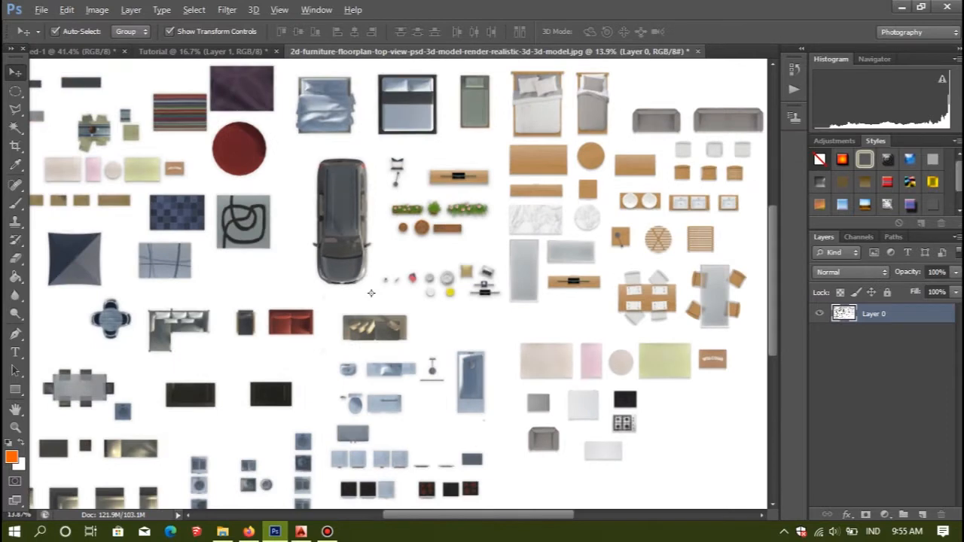
{"action": "scroll", "coordinate": [724, 172], "scroll_direction": "up", "scroll_amount": 12}
{"action": "key", "text": "c"}
{"action": "left_click_drag", "start_coordinate": [661, 148], "coordinate": [755, 226]}
{"action": "key", "text": "Return"}
- Delete the white background around the wooden chair with the Magic Wand at tolerance 20 and deselect
{"action": "key", "text": "w"}
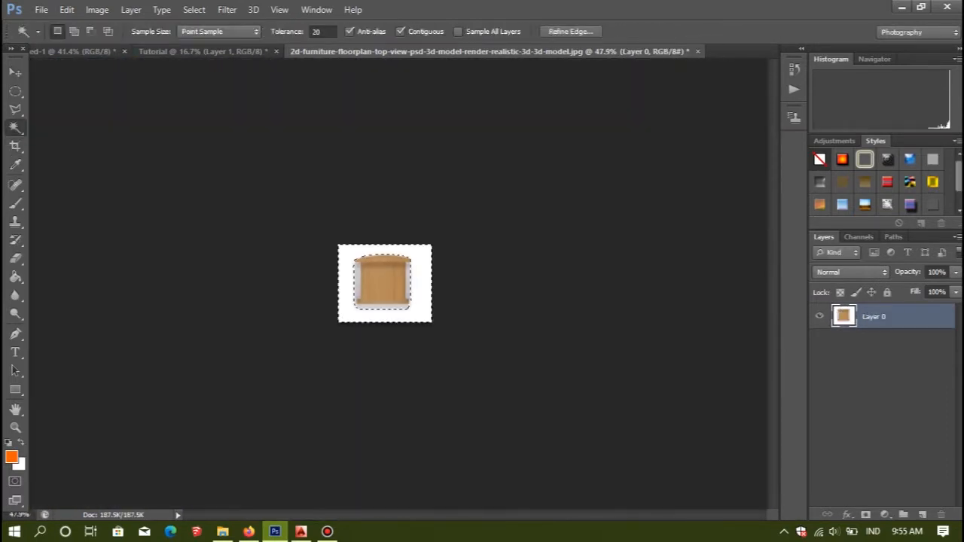
{"action": "left_click", "coordinate": [419, 312]}
{"action": "key", "text": "Delete"}
{"action": "key", "text": "m"}
{"action": "key", "text": "ctrl+d"}
- Move the wooden chair into the floor plan and scale it down to suit the single bed
{"action": "key", "text": "v"}
{"action": "left_click_drag", "start_coordinate": [383, 284], "coordinate": [324, 321]}
{"action": "left_click_drag", "start_coordinate": [347, 300], "coordinate": [315, 330]}
{"action": "key", "text": "Return"}
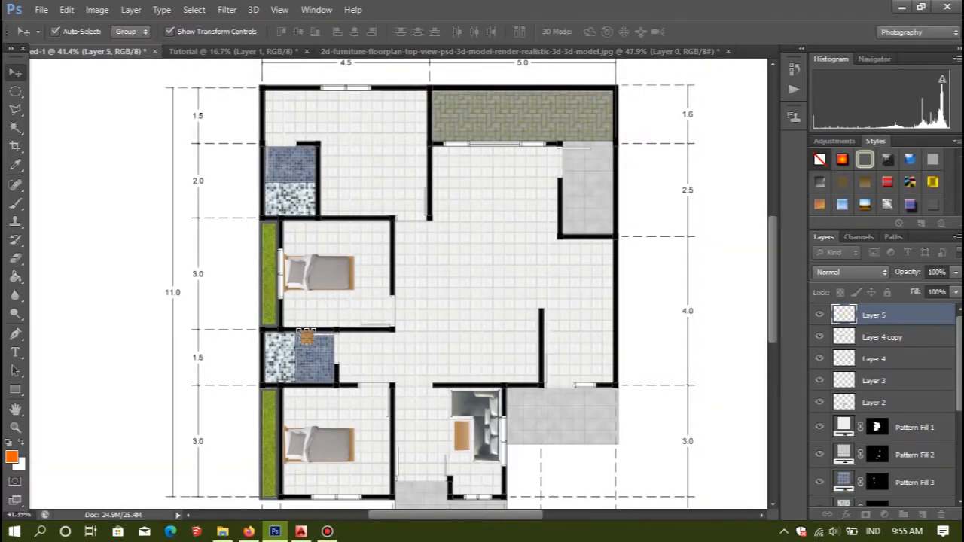
- Copy the living room's wooden table into the front bedroom and rotate it to lie horizontally
{"action": "scroll", "coordinate": [514, 325], "scroll_direction": "up", "scroll_amount": 4}
{"action": "scroll", "coordinate": [514, 324], "scroll_direction": "down", "scroll_amount": 4}
{"action": "left_click_drag", "start_coordinate": [438, 330], "coordinate": [217, 391]}
{"action": "left_click_drag", "start_coordinate": [235, 374], "coordinate": [256, 418]}
{"action": "key", "text": "Return"}
- Fit the copied table into the front bedroom's corner beside the window and shrink it slightly as a desk
{"action": "scroll", "coordinate": [200, 419], "scroll_direction": "up", "scroll_amount": 9}
{"action": "left_click_drag", "start_coordinate": [224, 378], "coordinate": [180, 411]}
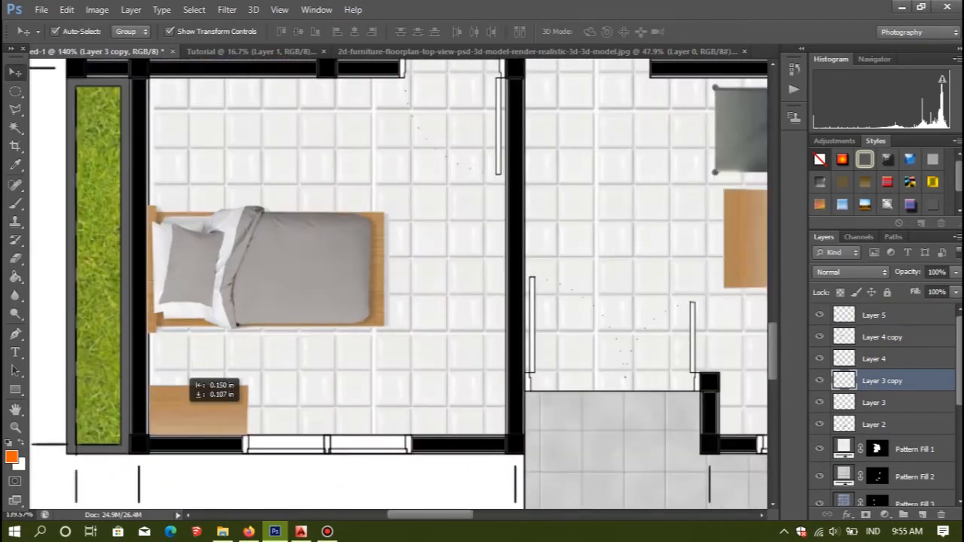
{"action": "left_click_drag", "start_coordinate": [248, 383], "coordinate": [244, 386]}
{"action": "key", "text": "Return"}
- Move the wooden chair to the bed side of the front bedroom's desk, overlapping the desk edge
{"action": "scroll", "coordinate": [244, 385], "scroll_direction": "up", "scroll_amount": 5}
{"action": "scroll", "coordinate": [244, 92], "scroll_direction": "down", "scroll_amount": 1}
{"action": "left_click_drag", "start_coordinate": [244, 91], "coordinate": [222, 371]}
{"action": "scroll", "coordinate": [222, 371], "scroll_direction": "down", "scroll_amount": 4}
{"action": "left_click_drag", "start_coordinate": [216, 225], "coordinate": [211, 413]}
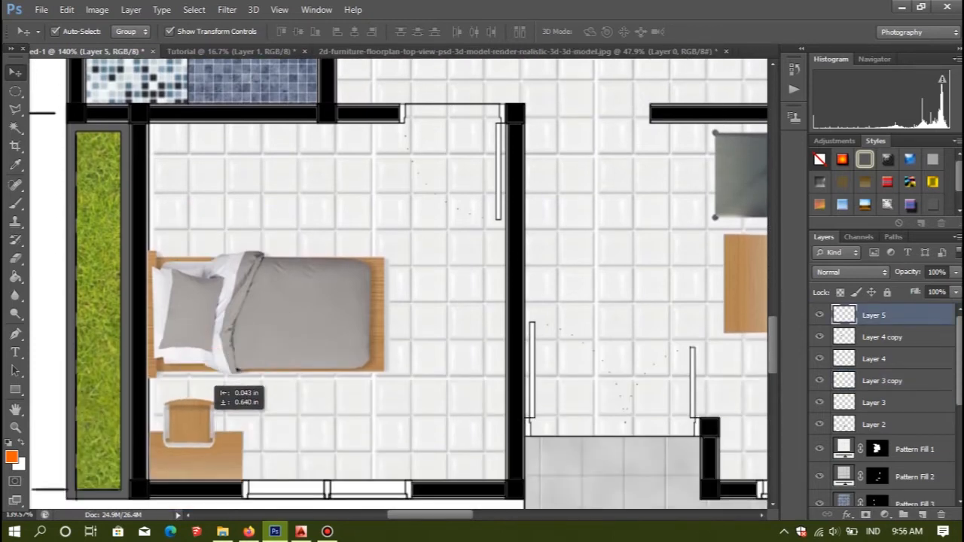
- Move the desk's layer above the chair's layer so the desk covers the chair seat
{"action": "left_click", "coordinate": [198, 457]}
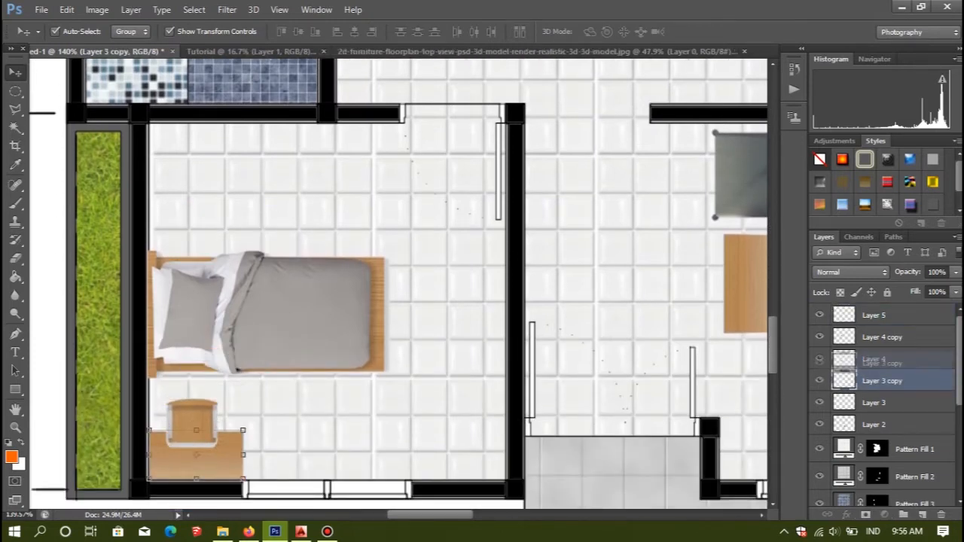
{"action": "left_click_drag", "start_coordinate": [874, 369], "coordinate": [877, 335]}
{"action": "key", "text": "ctrl+]"}
- Group the chair and desk layers and name the group Meja Belajar
{"action": "left_click", "coordinate": [193, 414]}
{"action": "scroll", "coordinate": [385, 419], "scroll_direction": "down", "scroll_amount": 6}
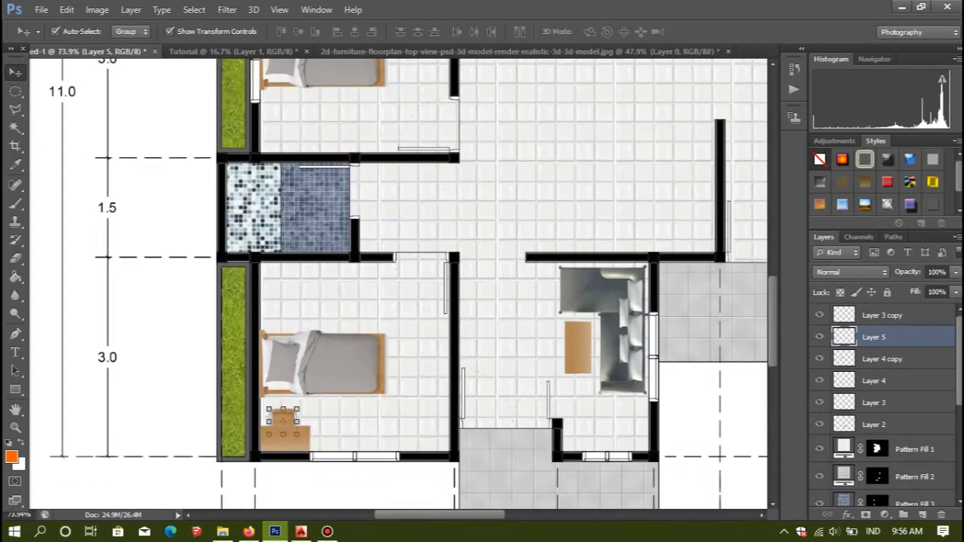
{"action": "left_click", "coordinate": [288, 441], "text": "shift"}
{"action": "key", "text": "ctrl+g"}
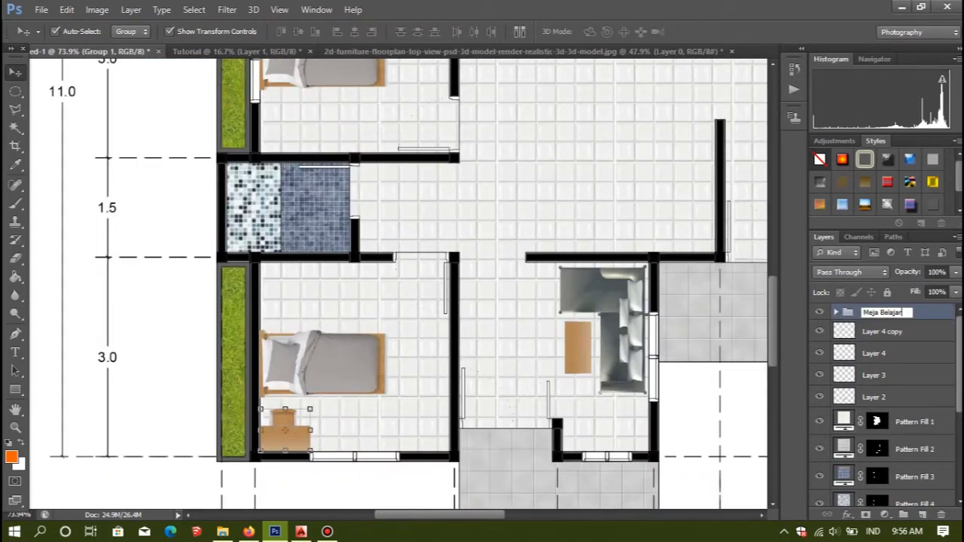
{"action": "key", "text": "Return"}
- Copy the Meja Belajar group into the same corner of the middle bedroom
{"action": "scroll", "coordinate": [398, 284], "scroll_direction": "up", "scroll_amount": 2}
{"action": "left_click_drag", "start_coordinate": [304, 487], "coordinate": [304, 186]}
{"action": "scroll", "coordinate": [307, 189], "scroll_direction": "down", "scroll_amount": 5}
{"action": "left_click", "coordinate": [274, 193]}
{"action": "scroll", "coordinate": [275, 194], "scroll_direction": "up", "scroll_amount": 4}
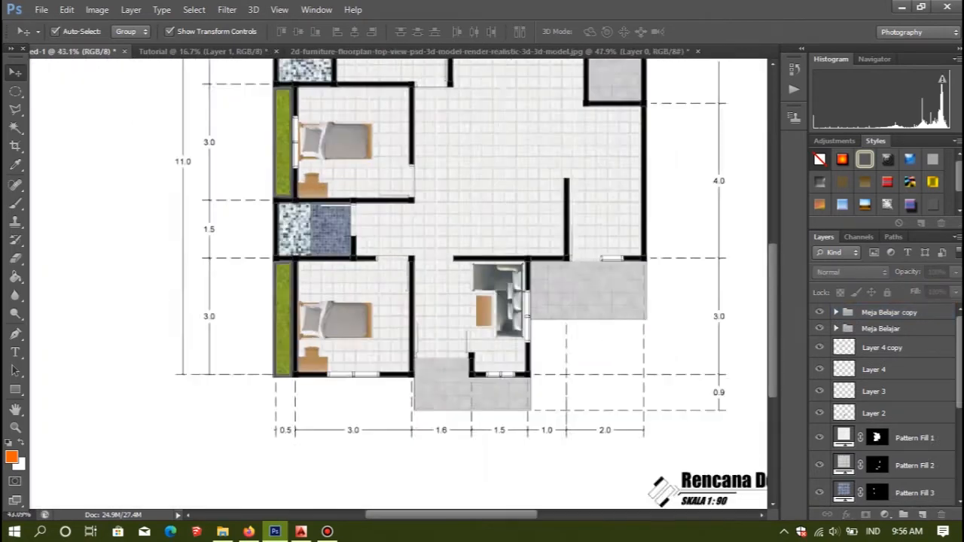
- Switch to AutoCAD, examine the floor plan's furniture layout, and return to Photoshop
{"action": "scroll", "coordinate": [317, 356], "scroll_direction": "down", "scroll_amount": 3}
{"action": "scroll", "coordinate": [444, 192], "scroll_direction": "up", "scroll_amount": 3}
{"action": "left_click", "coordinate": [301, 532]}
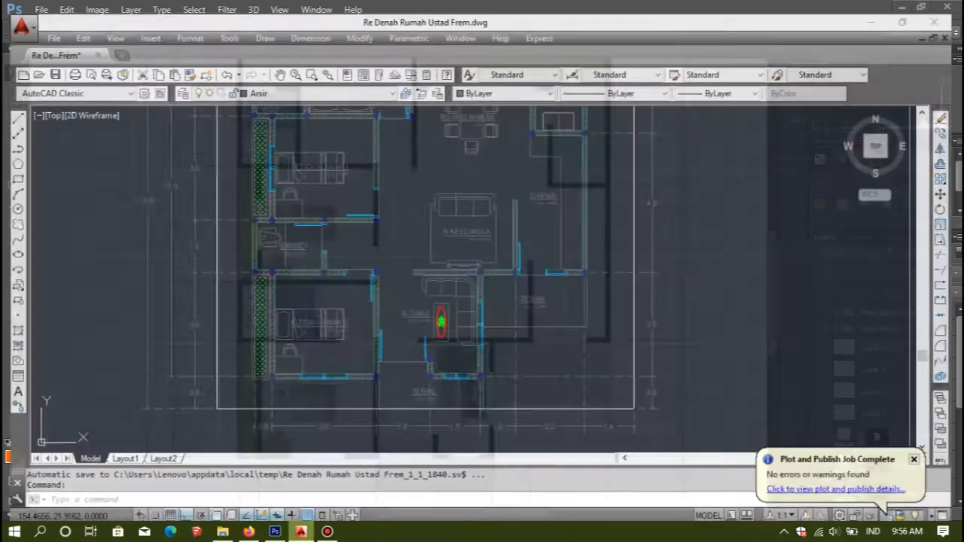
{"action": "scroll", "coordinate": [451, 258], "scroll_direction": "up", "scroll_amount": 5}
{"action": "scroll", "coordinate": [437, 284], "scroll_direction": "down", "scroll_amount": 4}
{"action": "scroll", "coordinate": [427, 384], "scroll_direction": "down", "scroll_amount": 4}
{"action": "scroll", "coordinate": [424, 143], "scroll_direction": "up", "scroll_amount": 2}
{"action": "scroll", "coordinate": [423, 143], "scroll_direction": "down", "scroll_amount": 2}
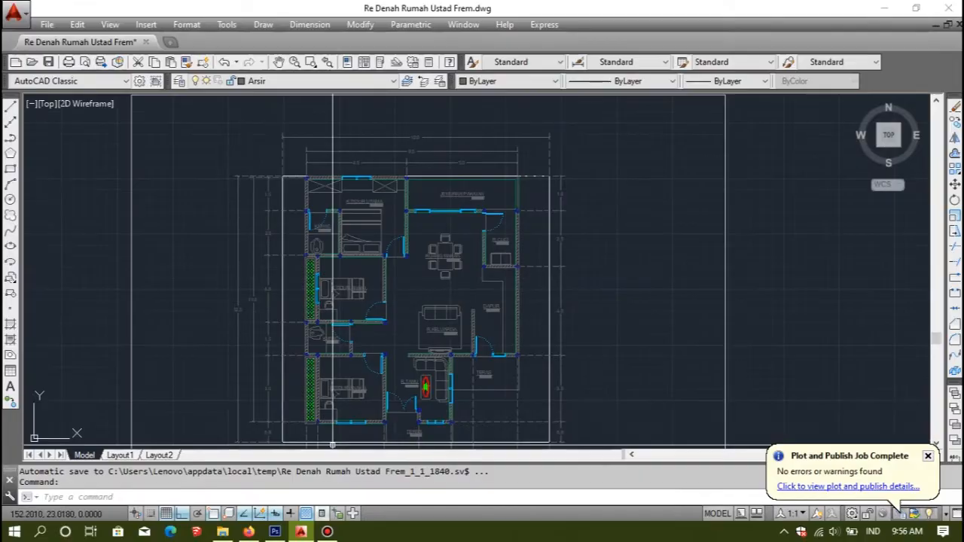
{"action": "left_click", "coordinate": [300, 532]}
- Restore the full furniture sheet and crop it to the white double bed with the wooden frame
{"action": "left_click", "coordinate": [484, 51]}
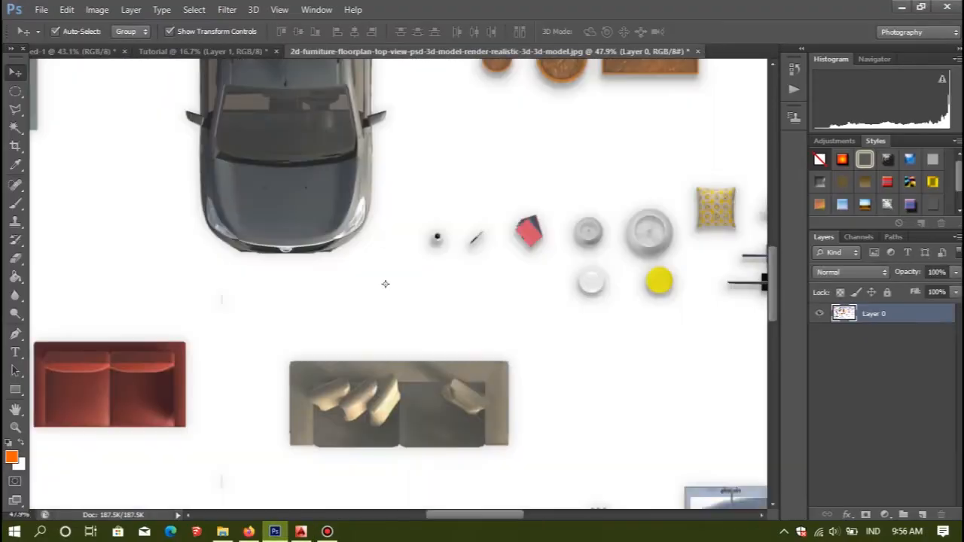
{"action": "scroll", "coordinate": [385, 279], "scroll_direction": "down", "scroll_amount": 4}
{"action": "scroll", "coordinate": [266, 421], "scroll_direction": "up", "scroll_amount": 3}
{"action": "scroll", "coordinate": [267, 421], "scroll_direction": "up", "scroll_amount": 1}
{"action": "key", "text": "c"}
{"action": "left_click_drag", "start_coordinate": [440, 78], "coordinate": [565, 224]}
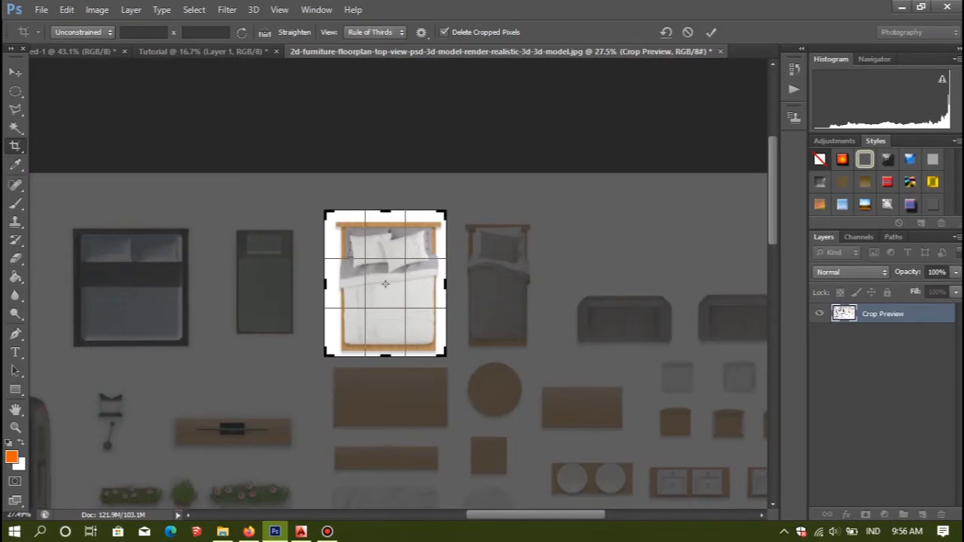
{"action": "key", "text": "Return"}
- Delete the white background around the double bed and move the bed into the floor plan
{"action": "key", "text": "w"}
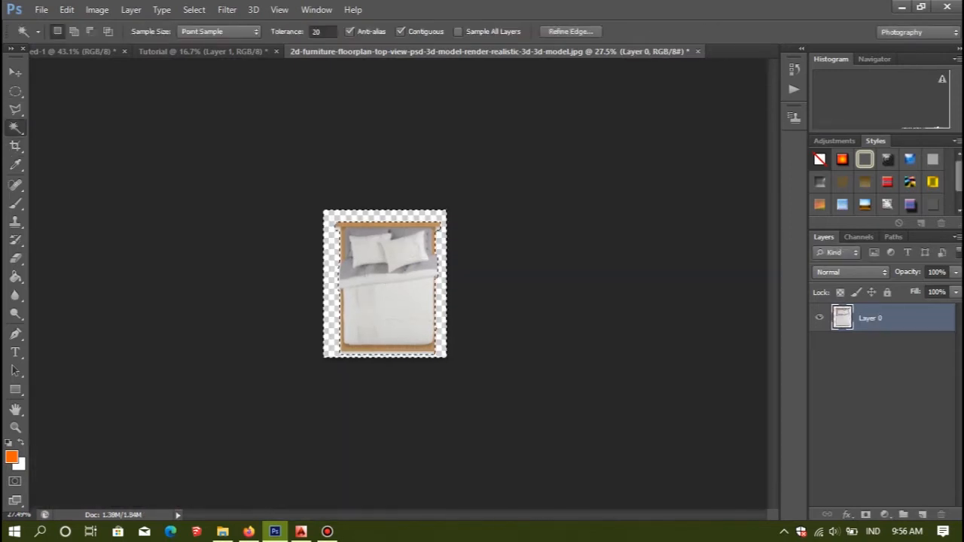
{"action": "key", "text": "v"}
{"action": "left_click_drag", "start_coordinate": [385, 286], "coordinate": [195, 48]}
{"action": "left_click_drag", "start_coordinate": [113, 50], "coordinate": [406, 348]}
- Scale the double bed to about 23.5%, turn it upside down, and place it beside the main bedroom's bathroom wall
{"action": "left_click_drag", "start_coordinate": [489, 447], "coordinate": [363, 293]}
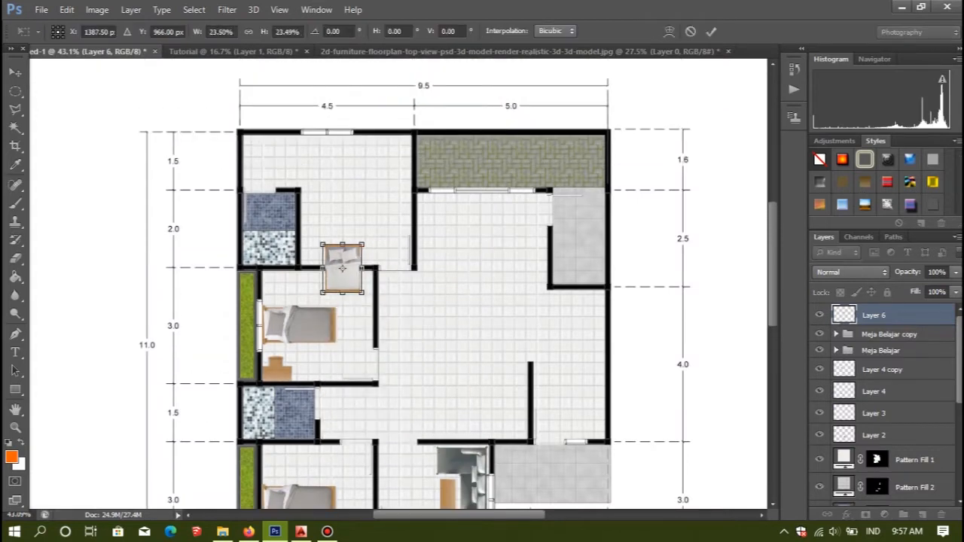
{"action": "scroll", "coordinate": [325, 240], "scroll_direction": "up", "scroll_amount": 5}
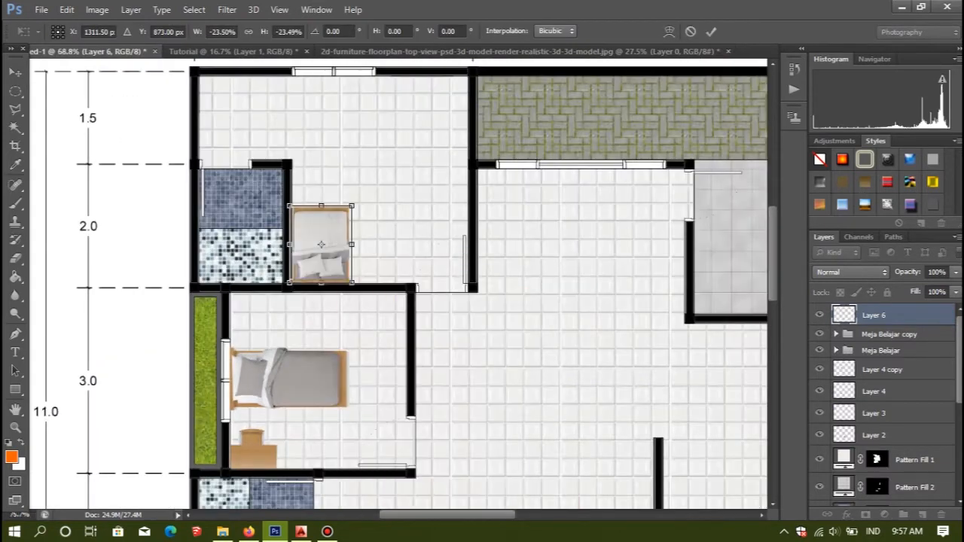
{"action": "key", "text": "Return"}
- Enlarge the double bed and align it against the bathroom wall with its pillows at the lower bedroom wall
{"action": "left_click_drag", "start_coordinate": [387, 187], "coordinate": [450, 111]}
{"action": "key", "text": "Return"}
{"action": "left_click_drag", "start_coordinate": [370, 212], "coordinate": [356, 211]}
{"action": "scroll", "coordinate": [356, 212], "scroll_direction": "down", "scroll_amount": 5}
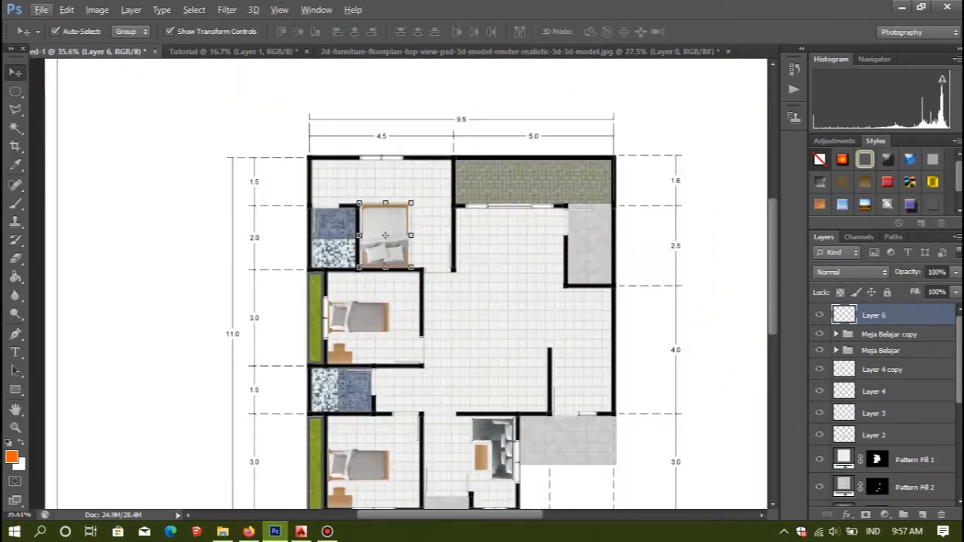
- Check the furniture layout in the AutoCAD floor plan and return to Photoshop
{"action": "scroll", "coordinate": [356, 212], "scroll_direction": "up", "scroll_amount": 2}
{"action": "key", "text": "alt+Tab"}
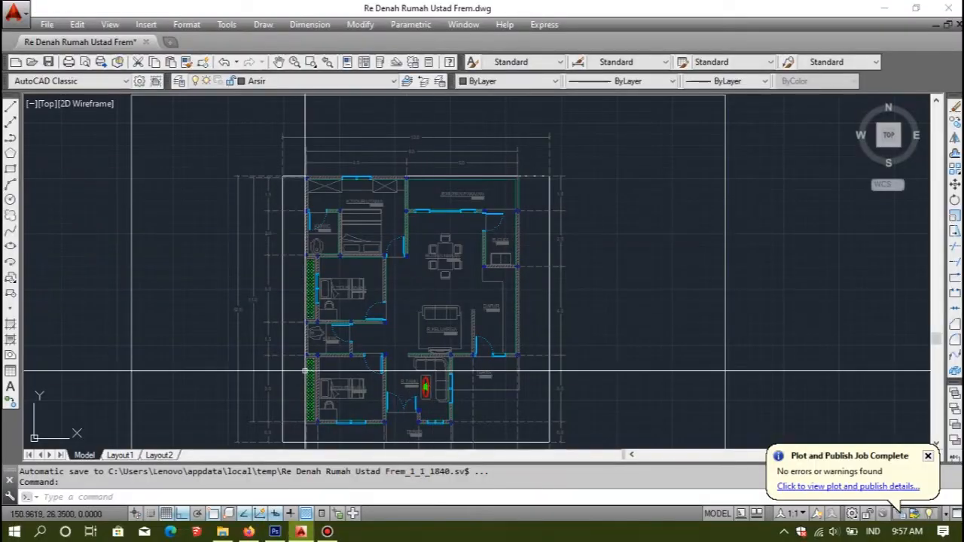
{"action": "key", "text": "alt+Tab"}
- Return to the furniture sheet and undo the double bed's background deletion and crop
{"action": "left_click", "coordinate": [588, 51]}
{"action": "key", "text": "ctrl+alt+z"}
{"action": "key", "text": "ctrl+alt+z"}
{"action": "key", "text": "ctrl+alt+z"}
{"action": "key", "text": "ctrl+alt+z"}
- Crop the furniture sheet to the wooden TV cabinet with the black television stand
{"action": "scroll", "coordinate": [385, 285], "scroll_direction": "down", "scroll_amount": 4}
{"action": "scroll", "coordinate": [445, 208], "scroll_direction": "up", "scroll_amount": 3}
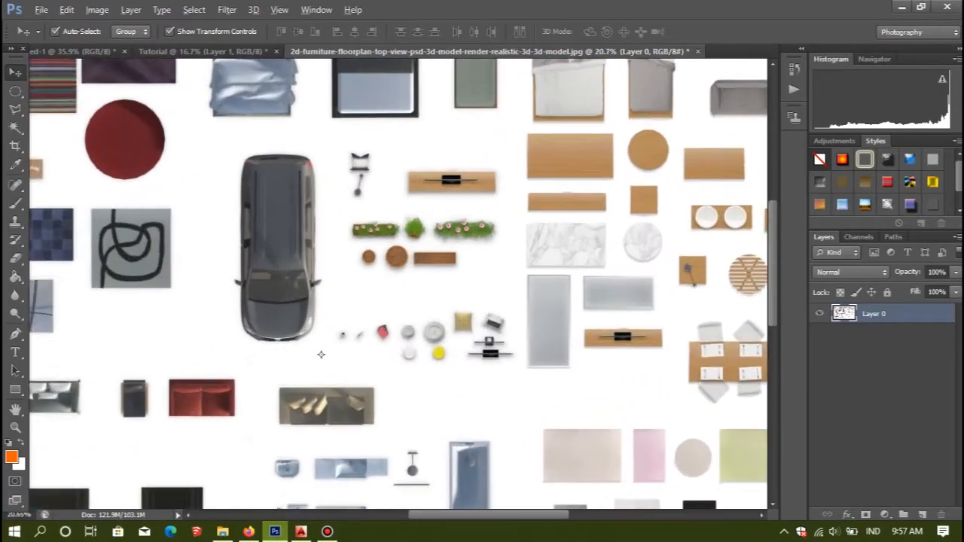
{"action": "key", "text": "c"}
{"action": "scroll", "coordinate": [420, 186], "scroll_direction": "up", "scroll_amount": 1}
{"action": "left_click_drag", "start_coordinate": [382, 150], "coordinate": [511, 202]}
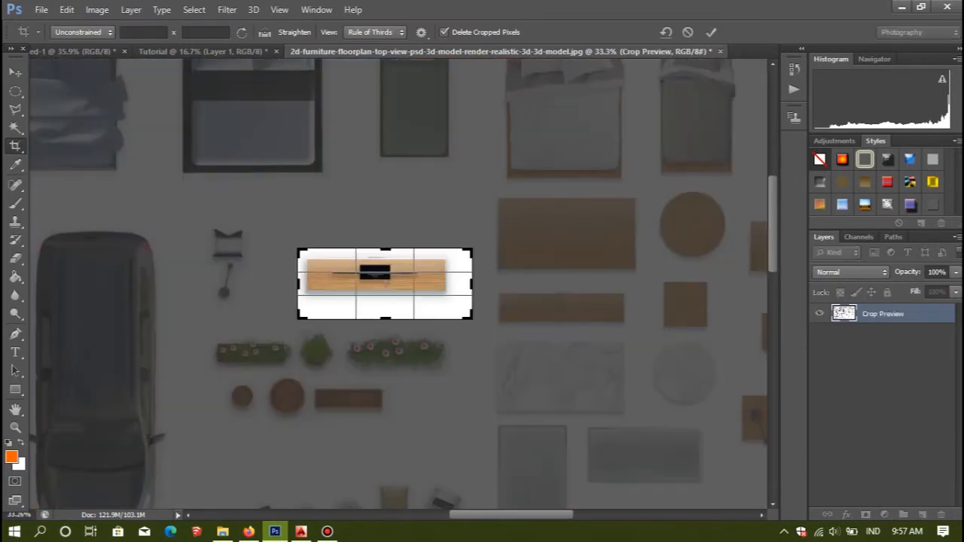
- Try to remove the white background and shadow around the TV cabinet with the Magic Wand
{"action": "key", "text": "w"}
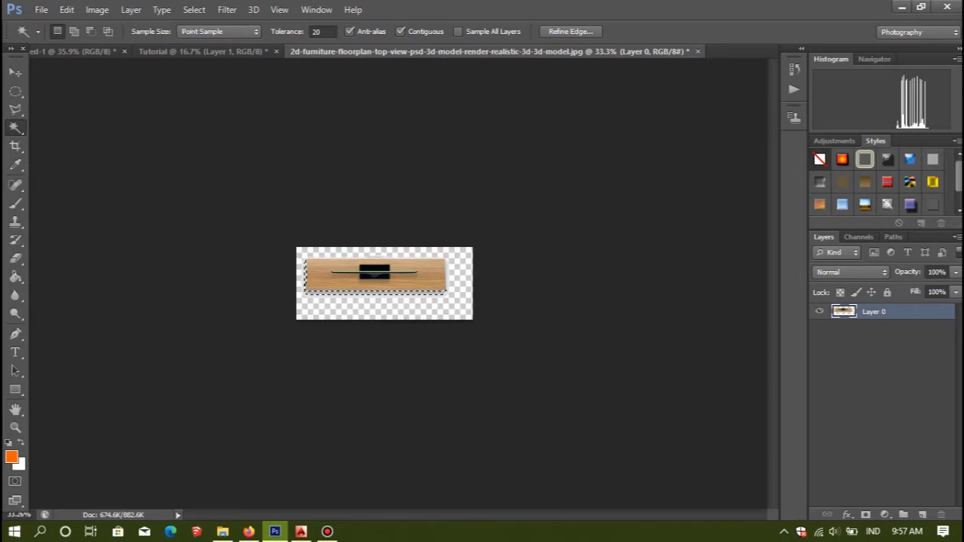
{"action": "scroll", "coordinate": [384, 284], "scroll_direction": "up", "scroll_amount": 3}
{"action": "key", "text": "ctrl+BackSpace"}
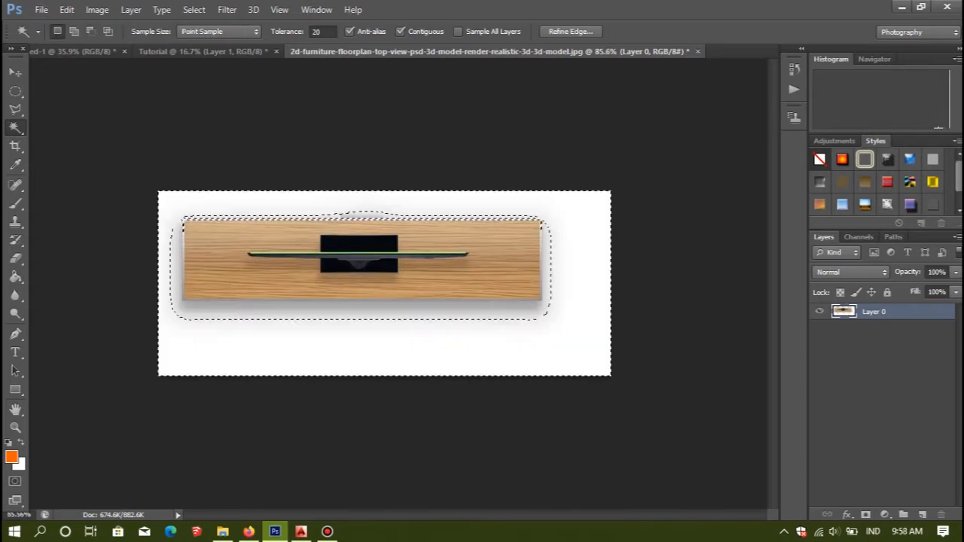
{"action": "key", "text": "ctrl+d"}
- Delete the white background around the TV cabinet and deselect
{"action": "left_click", "coordinate": [226, 339]}
{"action": "key", "text": "Delete"}
{"action": "key", "text": "m"}
{"action": "key", "text": "ctrl+d"}
- Move the TV cabinet into the floor plan and scale it to about 44%
{"action": "key", "text": "v"}
{"action": "left_click_drag", "start_coordinate": [218, 237], "coordinate": [452, 344]}
{"action": "left_click_drag", "start_coordinate": [582, 337], "coordinate": [531, 349]}
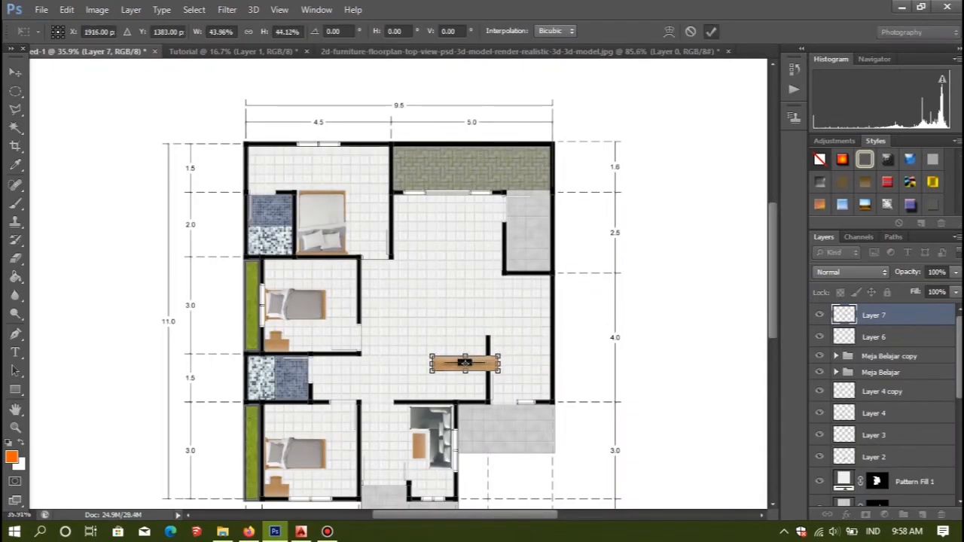
{"action": "key", "text": "Return"}
- Place the TV cabinet against the wall between the family room and the L-shaped sofa
{"action": "scroll", "coordinate": [467, 329], "scroll_direction": "down", "scroll_amount": 2}
{"action": "scroll", "coordinate": [466, 329], "scroll_direction": "up", "scroll_amount": 9}
{"action": "left_click_drag", "start_coordinate": [515, 241], "coordinate": [459, 303]}
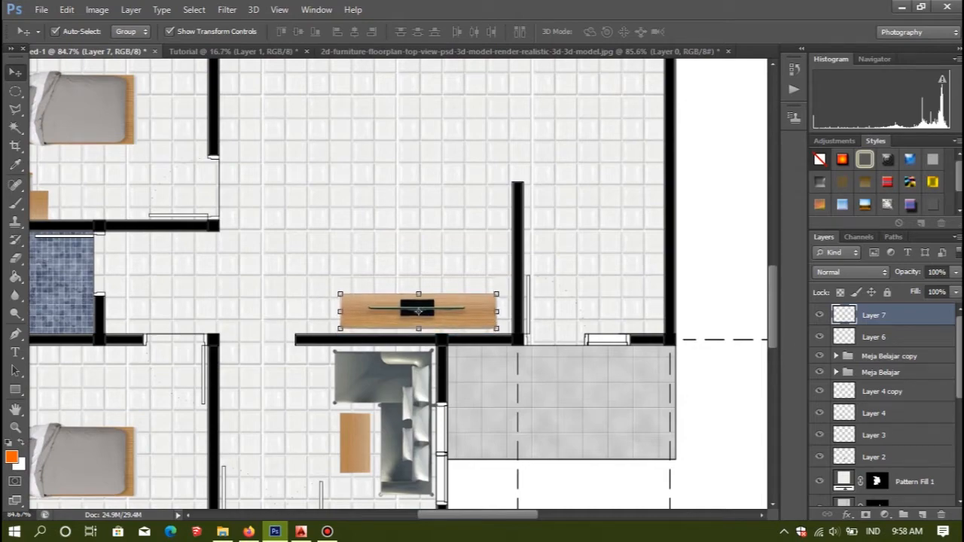
{"action": "scroll", "coordinate": [418, 311], "scroll_direction": "down", "scroll_amount": 5}
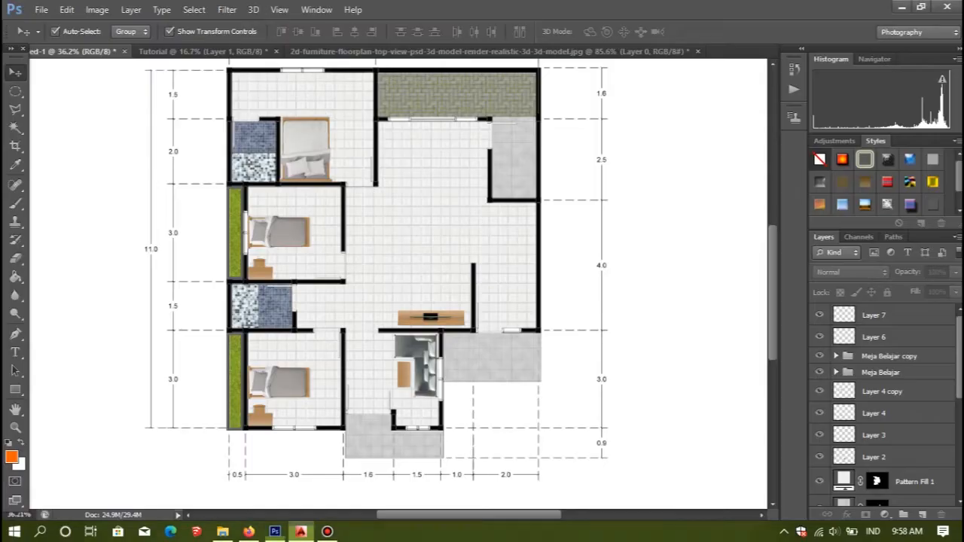
- Undo the TV cabinet crop and background removal to restore the full furniture sheet
{"action": "left_click", "coordinate": [468, 51]}
{"action": "key", "text": "ctrl+alt+z"}
{"action": "key", "text": "ctrl+alt+z"}
{"action": "key", "text": "ctrl+alt+z"}
{"action": "key", "text": "ctrl+alt+z"}
{"action": "key", "text": "ctrl+alt+z"}
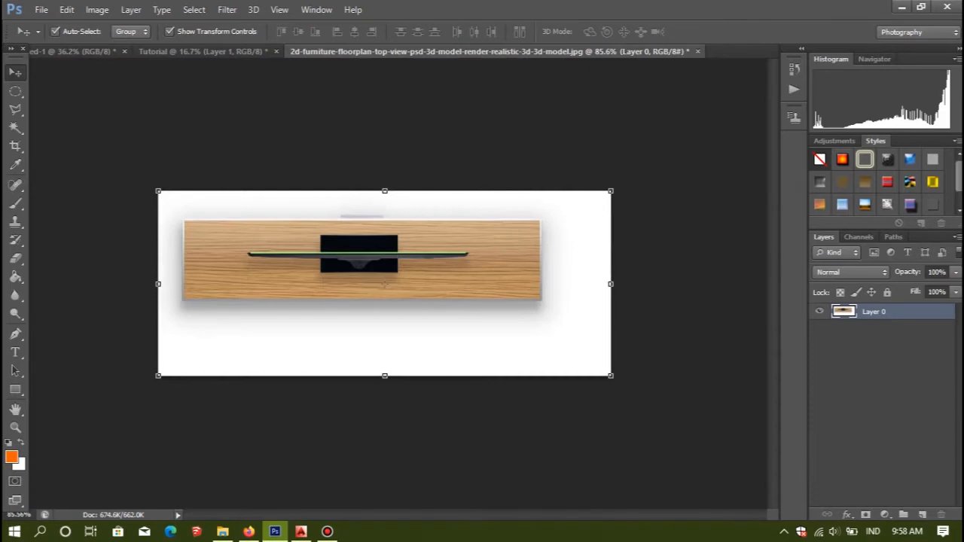
{"action": "scroll", "coordinate": [457, 183], "scroll_direction": "down", "scroll_amount": 7}
{"action": "scroll", "coordinate": [437, 211], "scroll_direction": "down", "scroll_amount": 4}
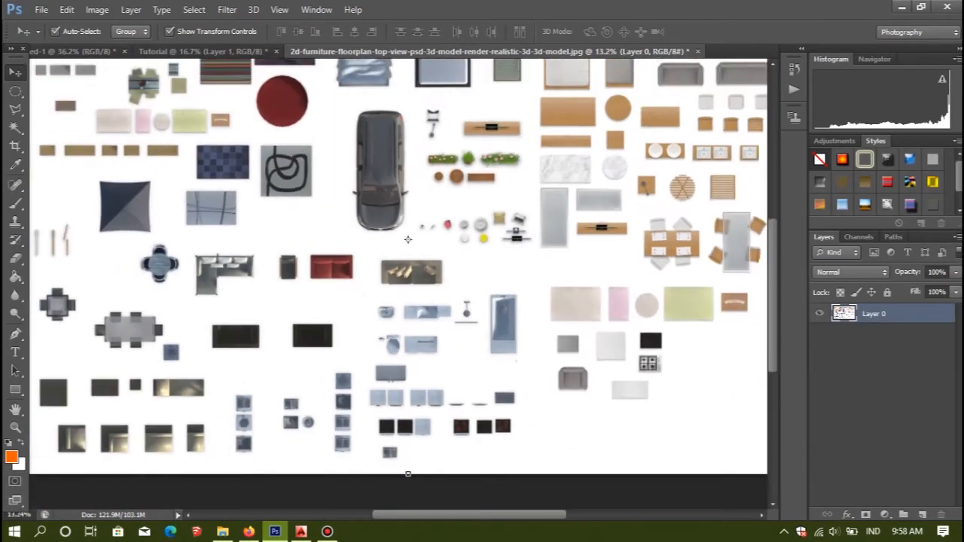
{"action": "scroll", "coordinate": [290, 239], "scroll_direction": "up", "scroll_amount": 3}
{"action": "scroll", "coordinate": [290, 239], "scroll_direction": "down", "scroll_amount": 3}
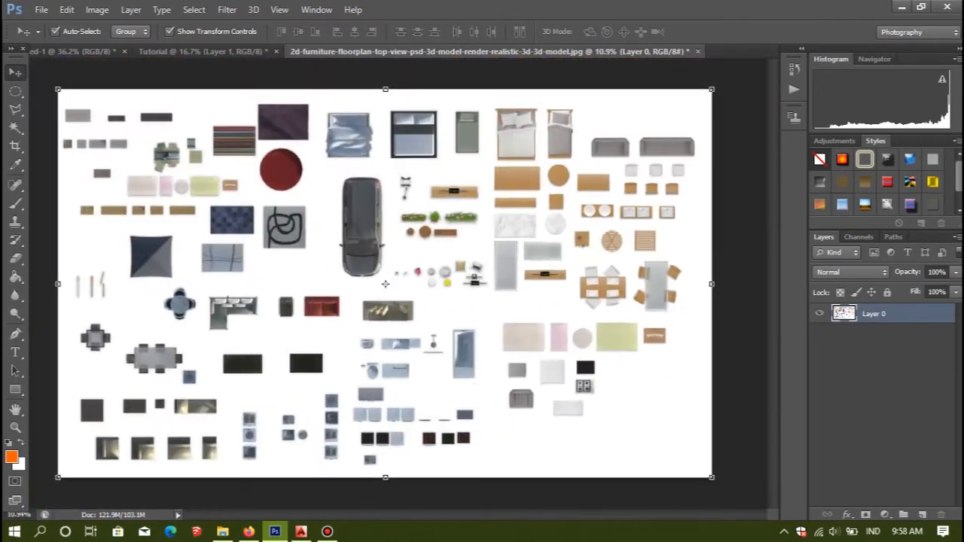
- Crop the furniture sheet to the brown two-seat sofa with cushions and delete its white background
{"action": "key", "text": "c"}
{"action": "scroll", "coordinate": [412, 247], "scroll_direction": "up", "scroll_amount": 5}
{"action": "left_click_drag", "start_coordinate": [341, 280], "coordinate": [500, 342]}
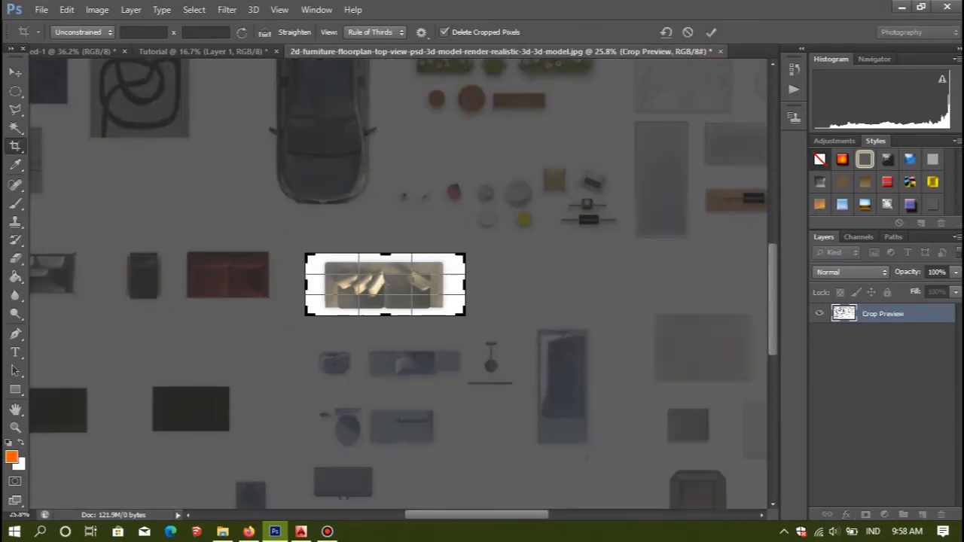
{"action": "key", "text": "Return"}
{"action": "key", "text": "w"}
{"action": "scroll", "coordinate": [399, 284], "scroll_direction": "up", "scroll_amount": 5}
{"action": "key", "text": "Delete"}
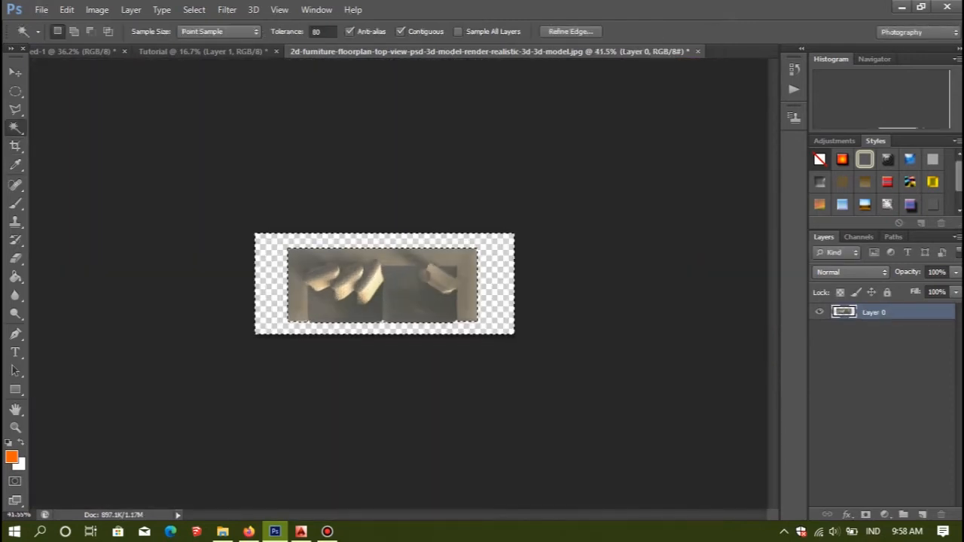
{"action": "key", "text": "m"}
{"action": "key", "text": "ctrl+d"}
- Move the brown sofa into the floor plan, scale it to about the TV cabinet's width and place it facing the cabinet
{"action": "key", "text": "v"}
{"action": "left_click_drag", "start_coordinate": [317, 255], "coordinate": [501, 265]}
{"action": "scroll", "coordinate": [504, 264], "scroll_direction": "up", "scroll_amount": 7}
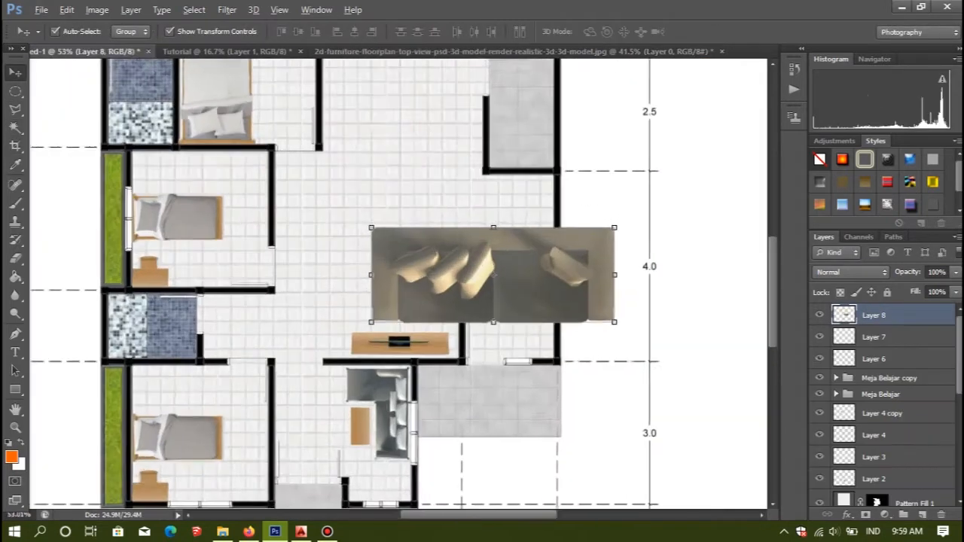
{"action": "left_click_drag", "start_coordinate": [643, 342], "coordinate": [472, 275]}
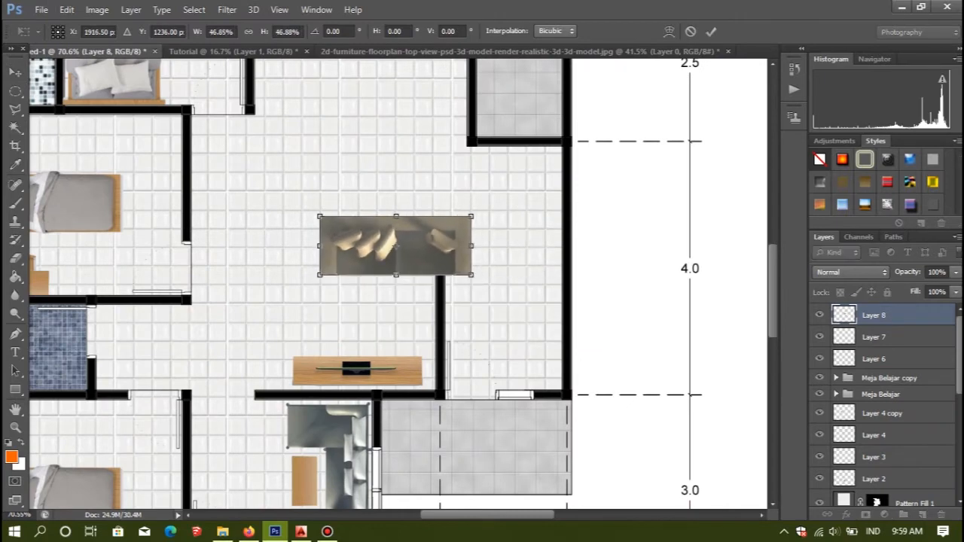
{"action": "key", "text": "Return"}
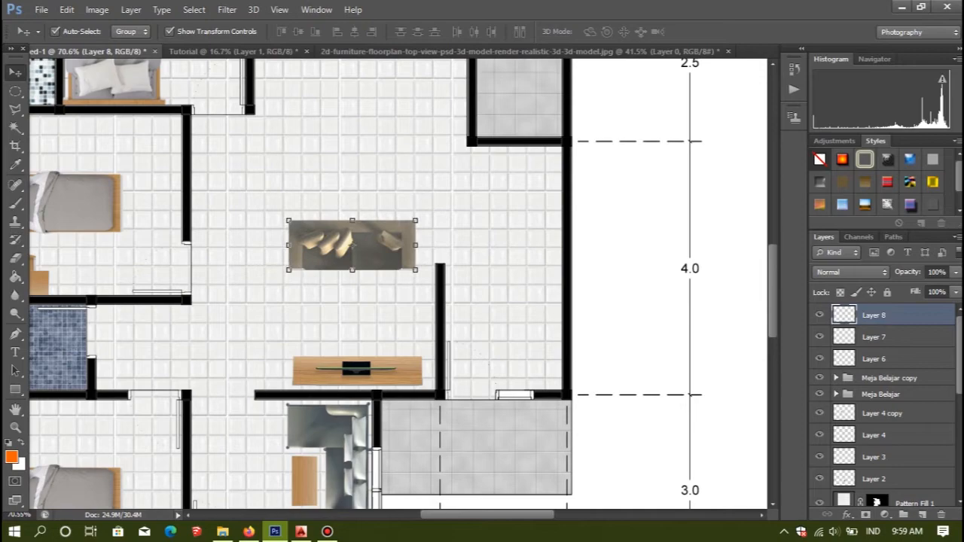
{"action": "scroll", "coordinate": [476, 307], "scroll_direction": "down", "scroll_amount": 6}
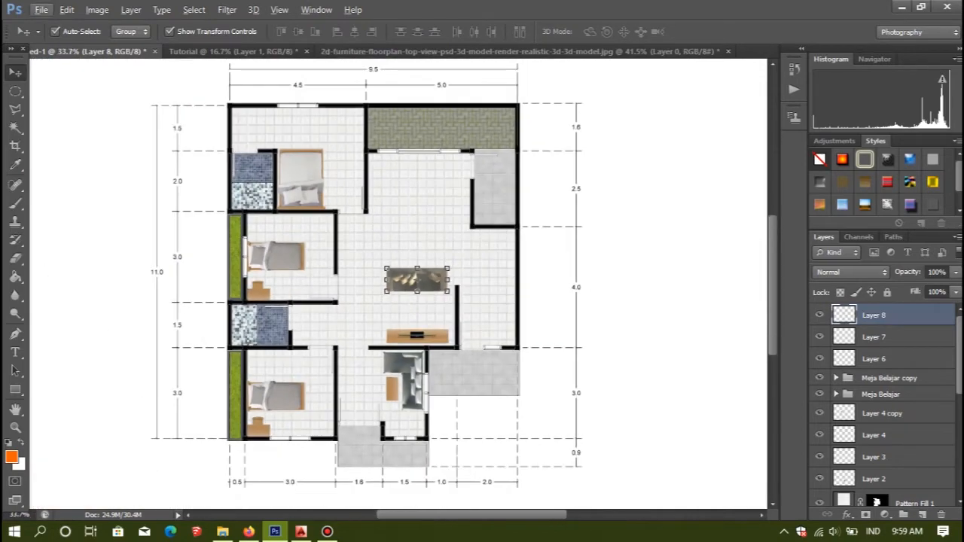
{"action": "left_click", "coordinate": [297, 318]}
{"action": "scroll", "coordinate": [297, 318], "scroll_direction": "up", "scroll_amount": 3}
- Undo the brown sofa's crop and background removal to restore the full furniture sheet
{"action": "left_click", "coordinate": [489, 51]}
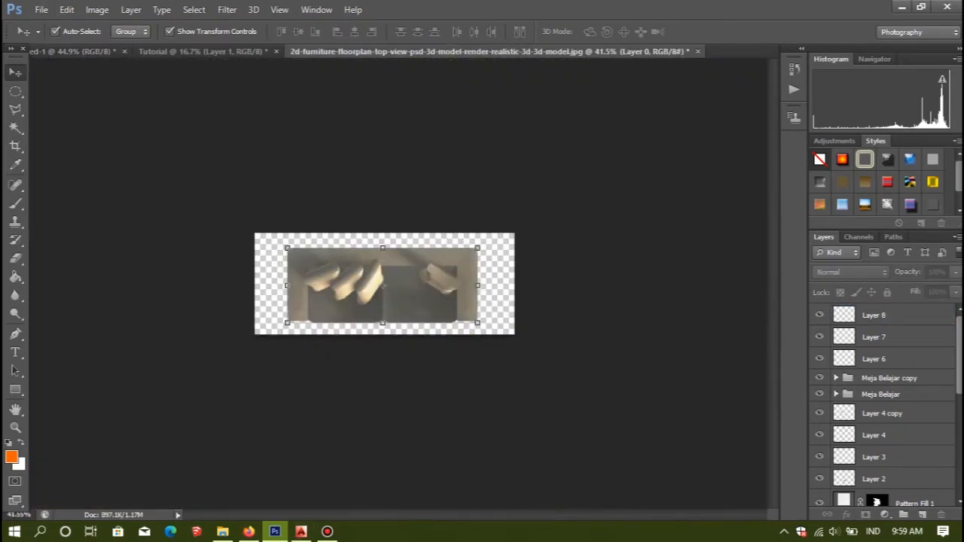
{"action": "key", "text": "ctrl+alt+z"}
{"action": "key", "text": "ctrl+alt+z"}
{"action": "scroll", "coordinate": [394, 273], "scroll_direction": "down", "scroll_amount": 4}
{"action": "scroll", "coordinate": [393, 273], "scroll_direction": "down", "scroll_amount": 5}
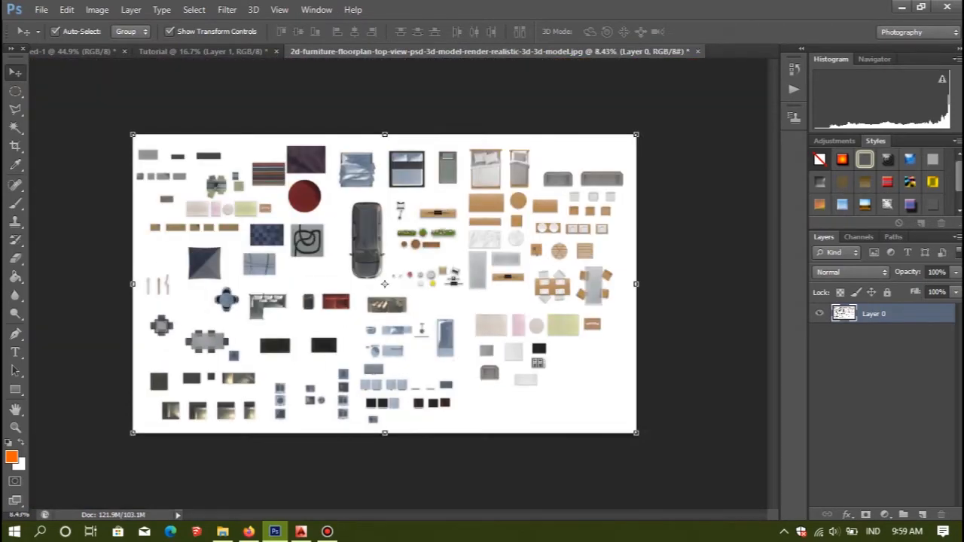
{"action": "left_click", "coordinate": [652, 365]}
{"action": "scroll", "coordinate": [637, 366], "scroll_direction": "up", "scroll_amount": 7}
{"action": "scroll", "coordinate": [628, 361], "scroll_direction": "down", "scroll_amount": 6}
{"action": "scroll", "coordinate": [422, 253], "scroll_direction": "up", "scroll_amount": 1}
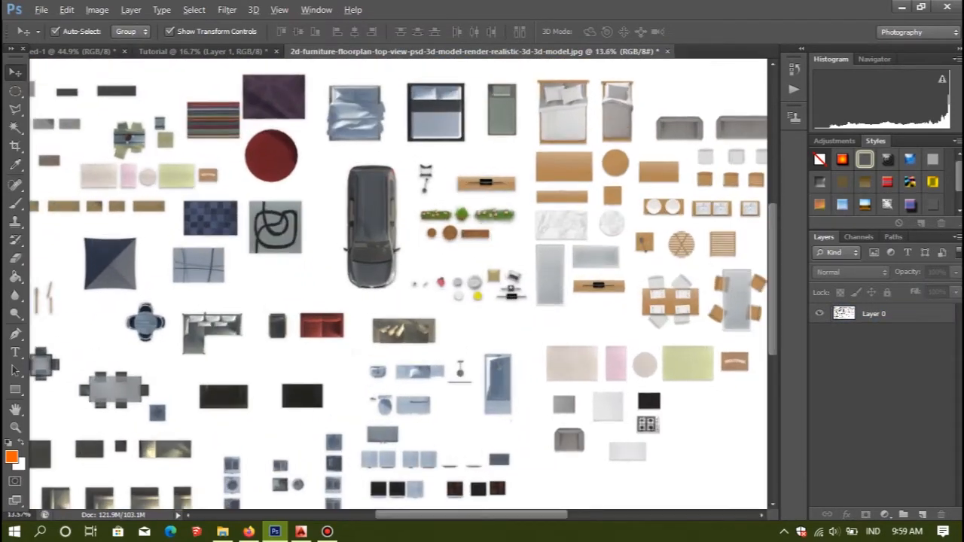
- Crop the furniture sheet to the dark purple rug, delete its white background and deselect
{"action": "key", "text": "c"}
{"action": "scroll", "coordinate": [231, 74], "scroll_direction": "up", "scroll_amount": 6}
{"action": "left_click_drag", "start_coordinate": [251, 68], "coordinate": [385, 170]}
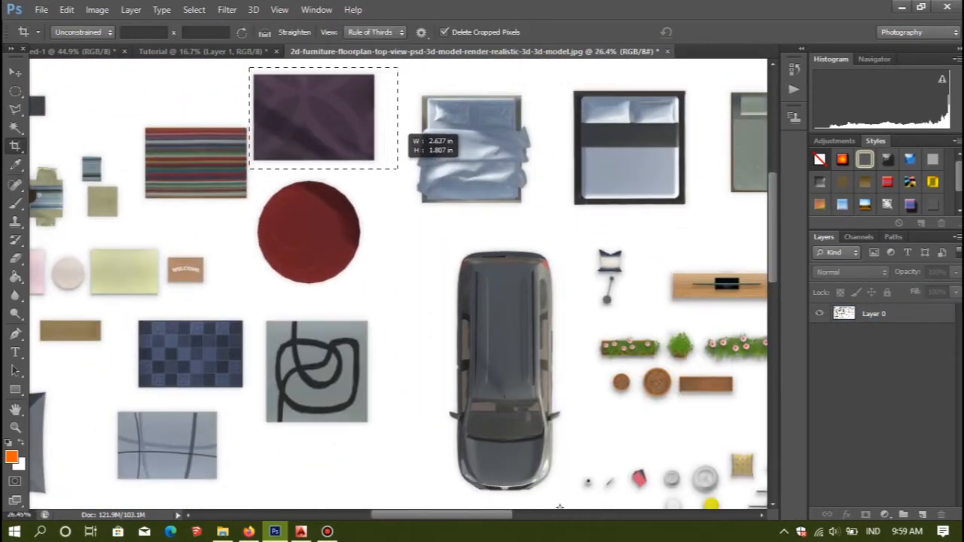
{"action": "key", "text": "Return"}
{"action": "key", "text": "w"}
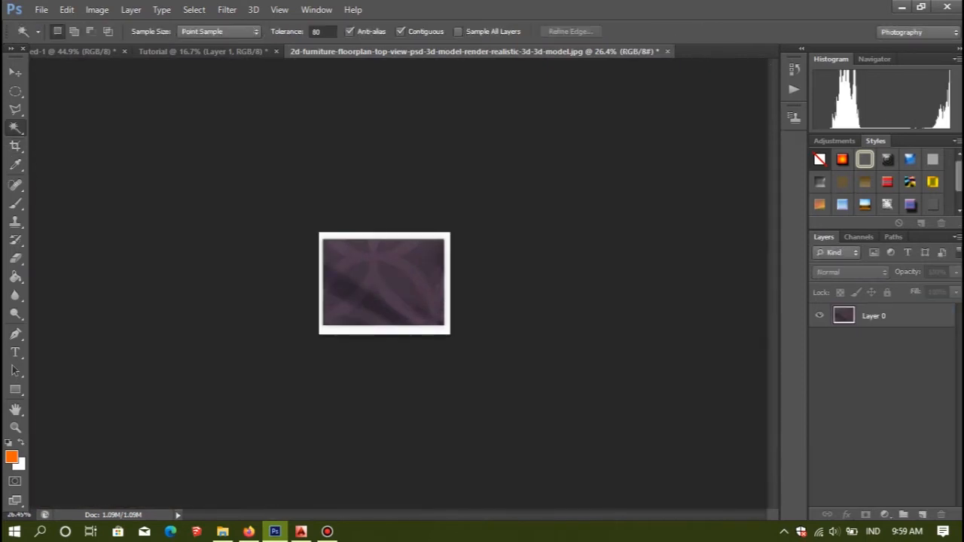
{"action": "key", "text": "Delete"}
{"action": "key", "text": "m"}
{"action": "key", "text": "ctrl+d"}
- Move the rug into the floor plan, rotate it -90° and scale it to about 41% by 69% between the sofa and TV cabinet
{"action": "key", "text": "v"}
{"action": "left_click_drag", "start_coordinate": [385, 282], "coordinate": [495, 304]}
{"action": "left_click_drag", "start_coordinate": [596, 231], "coordinate": [403, 279]}
{"action": "left_click_drag", "start_coordinate": [462, 292], "coordinate": [462, 242]}
{"action": "left_click_drag", "start_coordinate": [491, 228], "coordinate": [467, 261]}
{"action": "left_click_drag", "start_coordinate": [469, 303], "coordinate": [510, 299]}
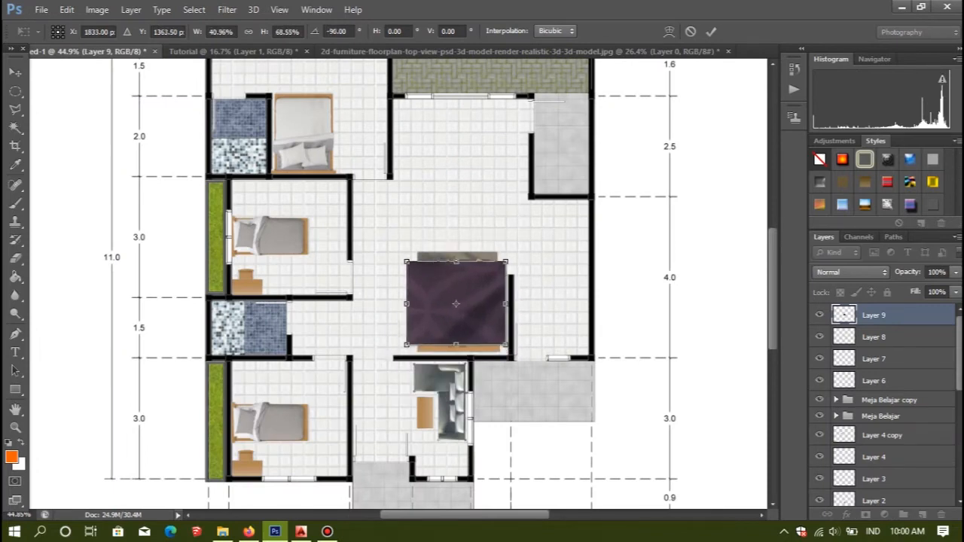
{"action": "key", "text": "Return"}
- Move the rug's layer below Layer 6 so it lies under the sofa and TV cabinet
{"action": "left_click_drag", "start_coordinate": [874, 315], "coordinate": [874, 388]}
{"action": "scroll", "coordinate": [443, 350], "scroll_direction": "down", "scroll_amount": 6}
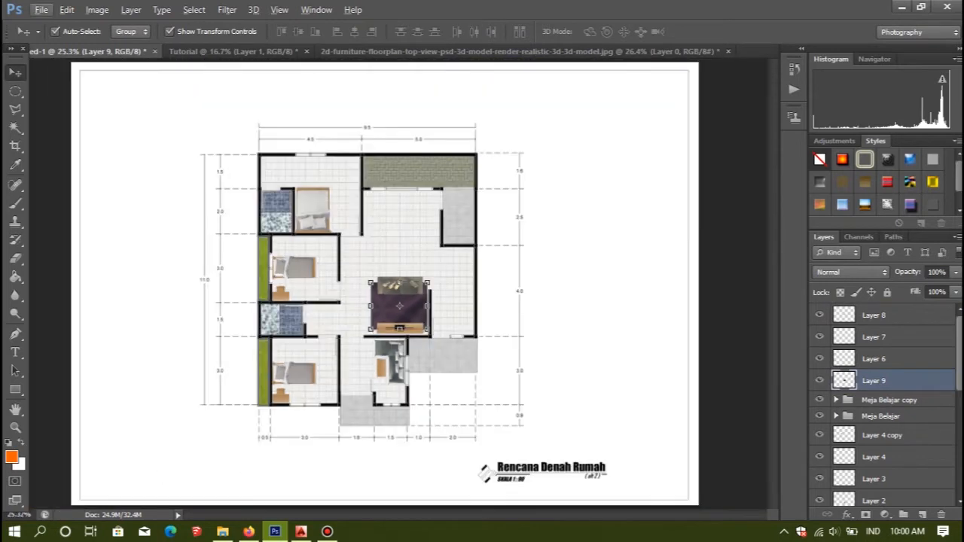
{"action": "left_click", "coordinate": [443, 349]}
- Duplicate the purple rug into the room with the L-shaped sofa and narrow it to fit that seating area
{"action": "scroll", "coordinate": [443, 350], "scroll_direction": "up", "scroll_amount": 4}
{"action": "left_click_drag", "start_coordinate": [395, 288], "coordinate": [358, 376], "text": "alt"}
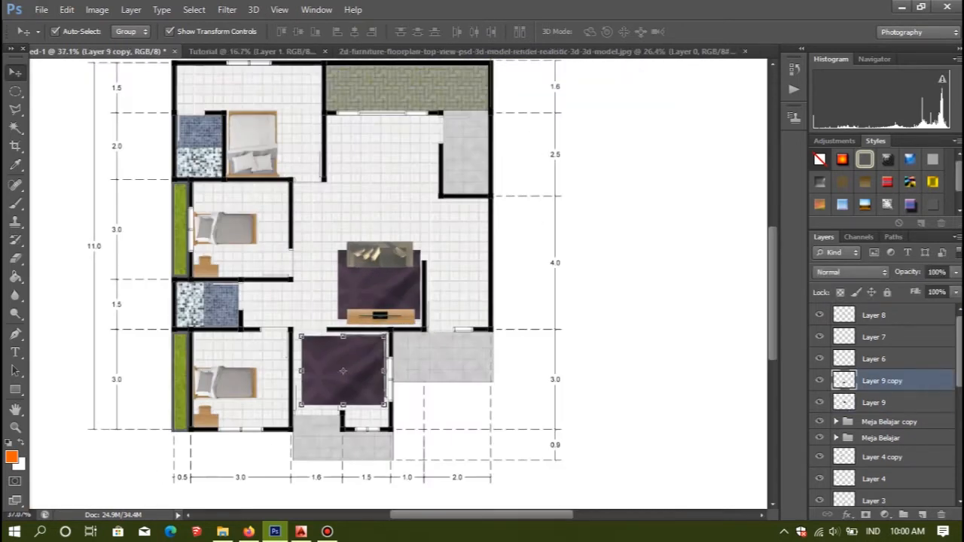
{"action": "key", "text": "ctrl+t"}
{"action": "left_click_drag", "start_coordinate": [301, 371], "coordinate": [339, 371]}
{"action": "left_click", "coordinate": [711, 32]}
- Move the copied rug's layer below Layer 2 so it lies under the L-shaped sofa and coffee table
{"action": "left_click_drag", "start_coordinate": [882, 380], "coordinate": [882, 424]}
{"action": "scroll", "coordinate": [422, 354], "scroll_direction": "down", "scroll_amount": 4}
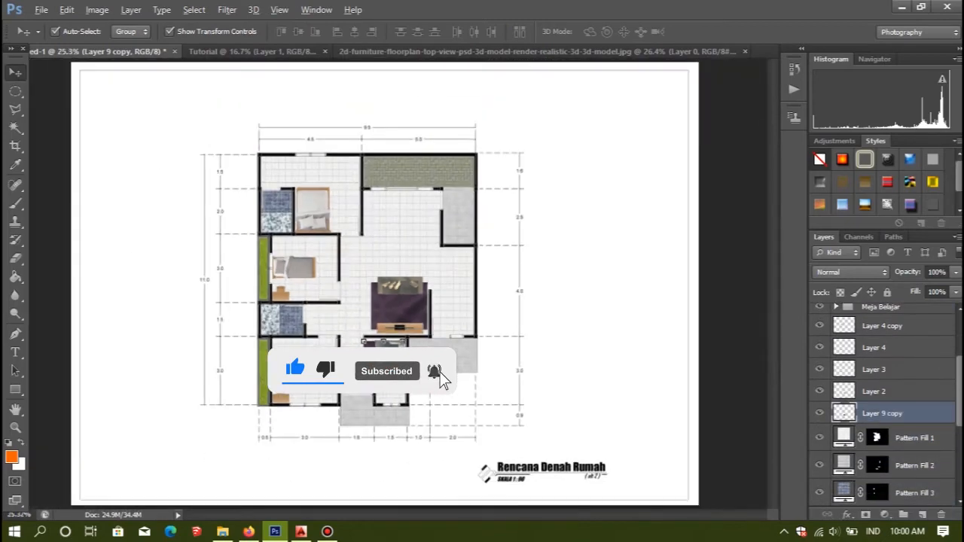
{"action": "left_click", "coordinate": [365, 376]}
{"action": "scroll", "coordinate": [365, 376], "scroll_direction": "up", "scroll_amount": 6}
{"action": "left_click", "coordinate": [381, 373]}
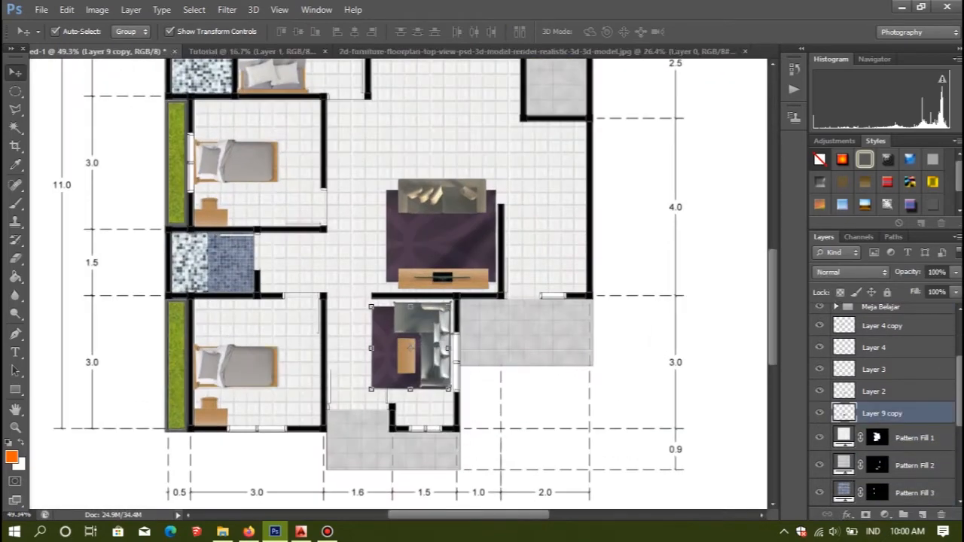
{"action": "scroll", "coordinate": [399, 284], "scroll_direction": "down", "scroll_amount": 5}
{"action": "left_click", "coordinate": [482, 225]}
{"action": "scroll", "coordinate": [482, 224], "scroll_direction": "up", "scroll_amount": 3}
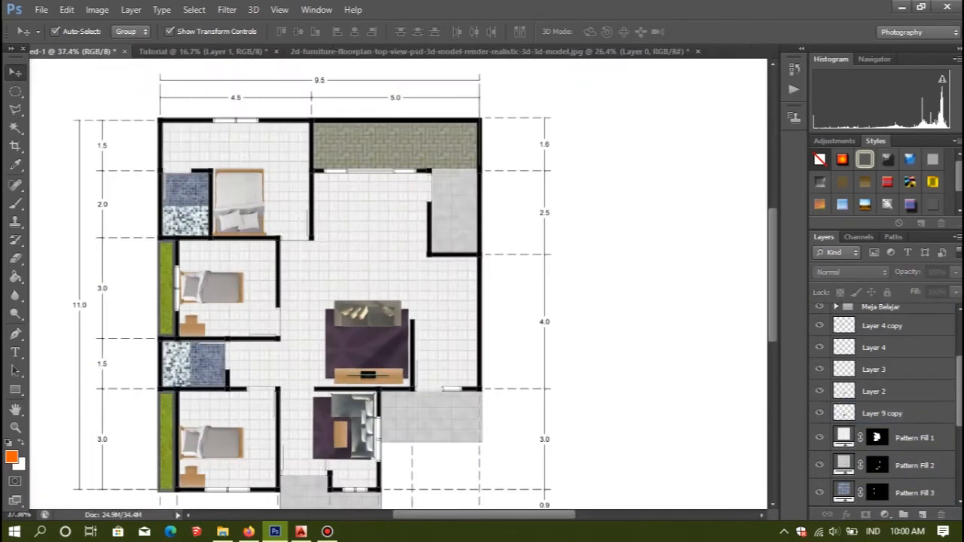
- Undo the purple rug's crop and background removal to restore the full furniture sheet
{"action": "scroll", "coordinate": [394, 243], "scroll_direction": "down", "scroll_amount": 1}
{"action": "left_click", "coordinate": [385, 51]}
{"action": "key", "text": "ctrl+alt+z"}
{"action": "key", "text": "ctrl+alt+z"}
{"action": "key", "text": "ctrl+alt+z"}
{"action": "key", "text": "ctrl+alt+z"}
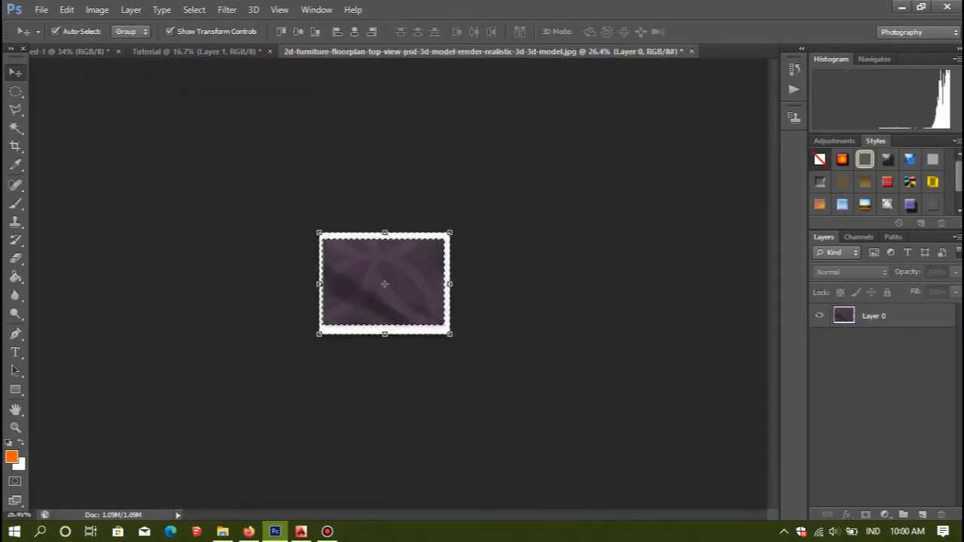
{"action": "scroll", "coordinate": [385, 284], "scroll_direction": "down", "scroll_amount": 4}
{"action": "scroll", "coordinate": [132, 136], "scroll_direction": "up", "scroll_amount": 4}
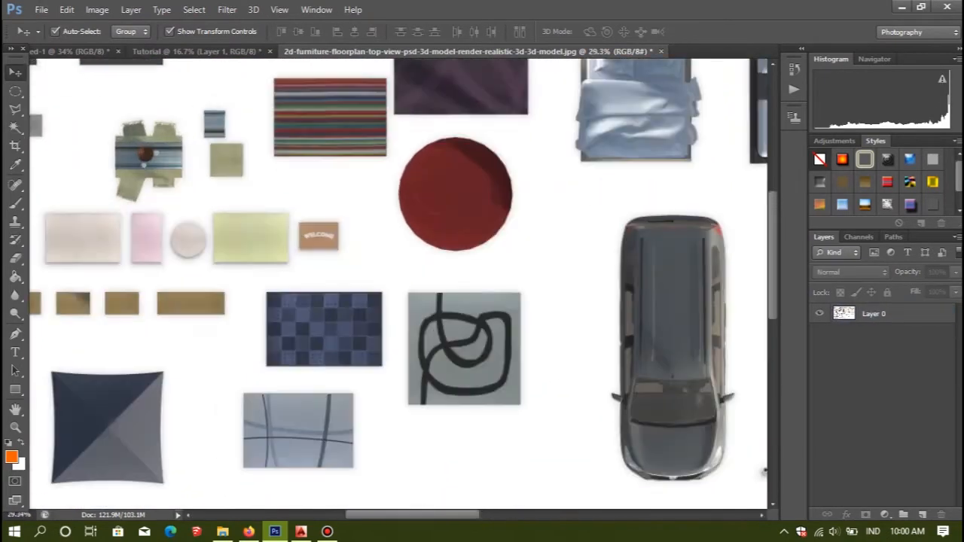
{"action": "scroll", "coordinate": [399, 284], "scroll_direction": "down", "scroll_amount": 2}
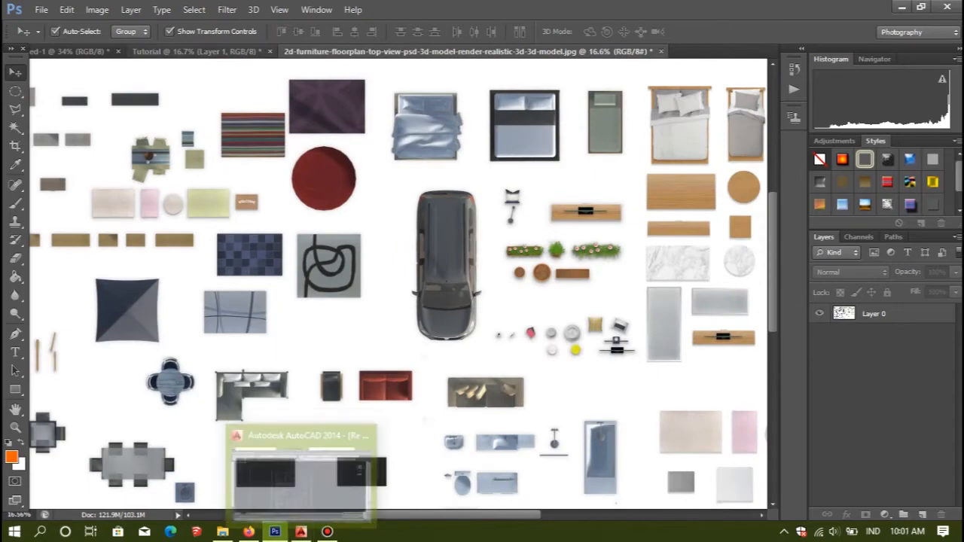
{"action": "left_click", "coordinate": [75, 52]}
{"action": "left_click", "coordinate": [347, 51]}
{"action": "scroll", "coordinate": [384, 271], "scroll_direction": "down", "scroll_amount": 4}
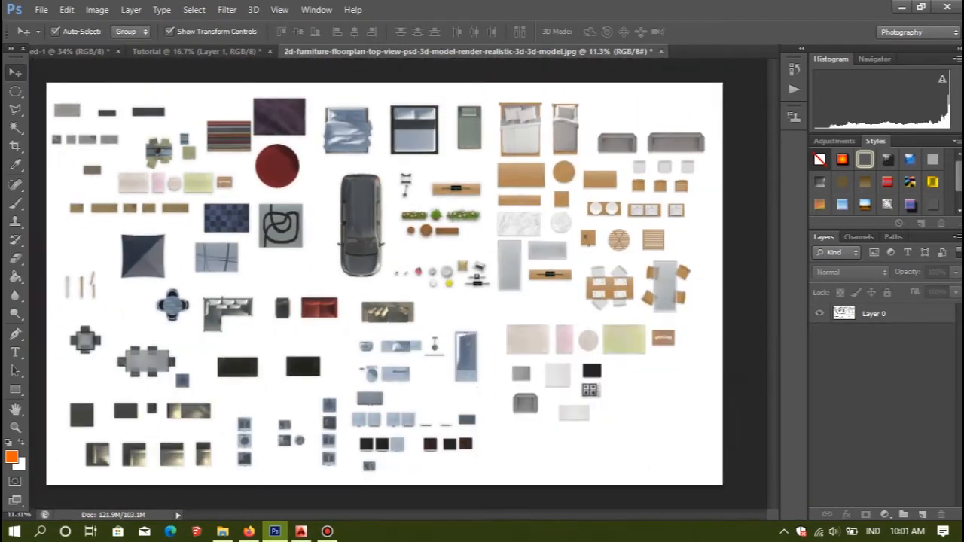
{"action": "scroll", "coordinate": [384, 272], "scroll_direction": "up", "scroll_amount": 1}
- Crop the furniture sheet to the wooden dining table with four white chairs
{"action": "key", "text": "c"}
{"action": "scroll", "coordinate": [621, 270], "scroll_direction": "up", "scroll_amount": 7}
{"action": "left_click_drag", "start_coordinate": [591, 256], "coordinate": [696, 353]}
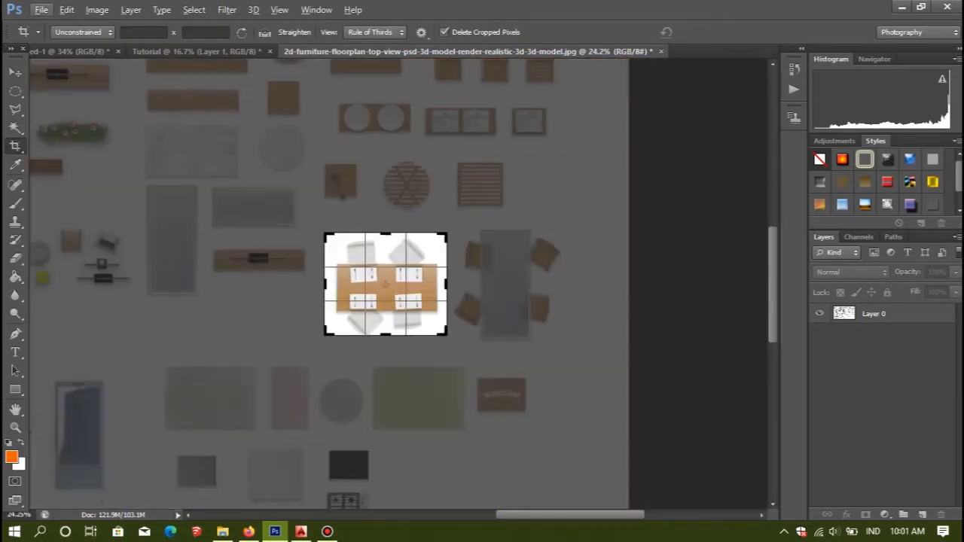
{"action": "key", "text": "Return"}
{"action": "key", "text": "v"}
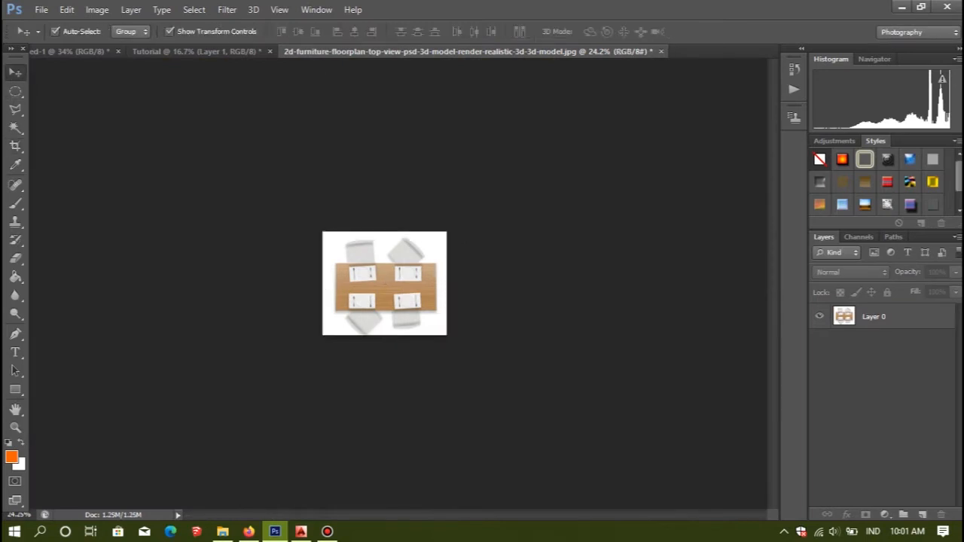
{"action": "key", "text": "w"}
{"action": "scroll", "coordinate": [384, 283], "scroll_direction": "up", "scroll_amount": 4}
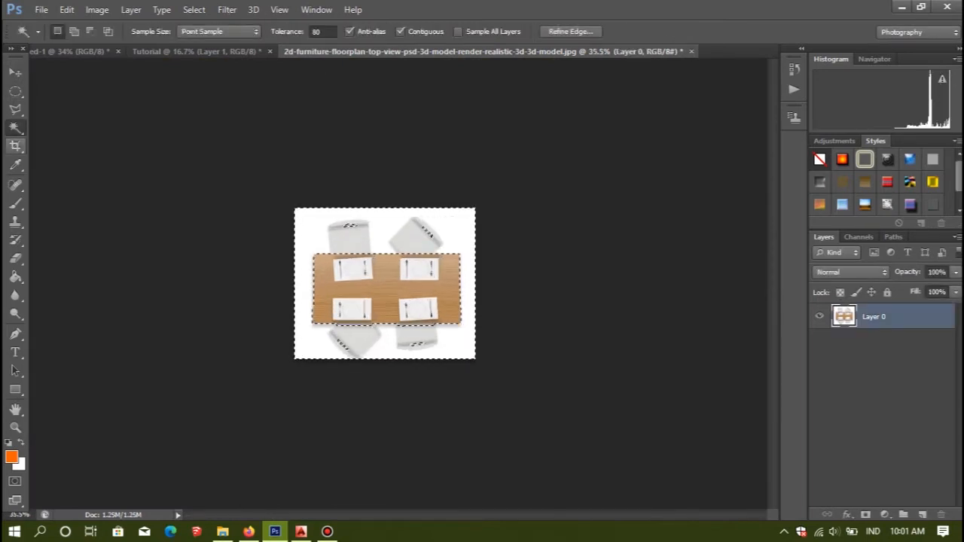
{"action": "key", "text": "m"}
{"action": "key", "text": "ctrl+d"}
- Delete the white background around the dining table and chairs and deselect
{"action": "key", "text": "w"}
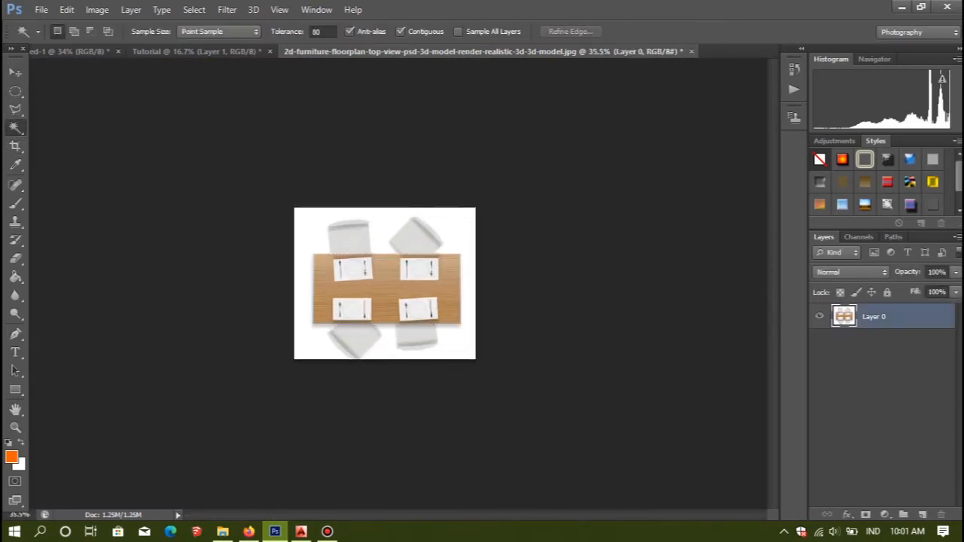
{"action": "key", "text": "Delete"}
{"action": "key", "text": "ctrl+d"}
- Move the dining set into the floor plan and scale it to about 37%
{"action": "key", "text": "v"}
{"action": "left_click_drag", "start_coordinate": [384, 284], "coordinate": [436, 257]}
{"action": "left_click_drag", "start_coordinate": [509, 186], "coordinate": [416, 274]}
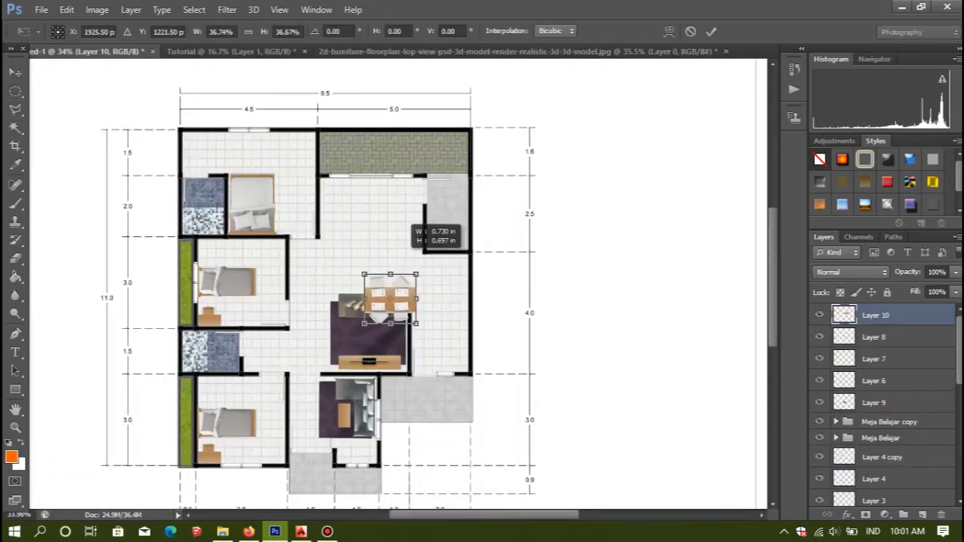
{"action": "key", "text": "Return"}
- Place the dining set in the open room between the back terrace and the brown sofa
{"action": "scroll", "coordinate": [440, 250], "scroll_direction": "up", "scroll_amount": 8}
{"action": "left_click_drag", "start_coordinate": [373, 346], "coordinate": [333, 193]}
{"action": "scroll", "coordinate": [340, 214], "scroll_direction": "down", "scroll_amount": 3}
{"action": "scroll", "coordinate": [472, 208], "scroll_direction": "down", "scroll_amount": 5}
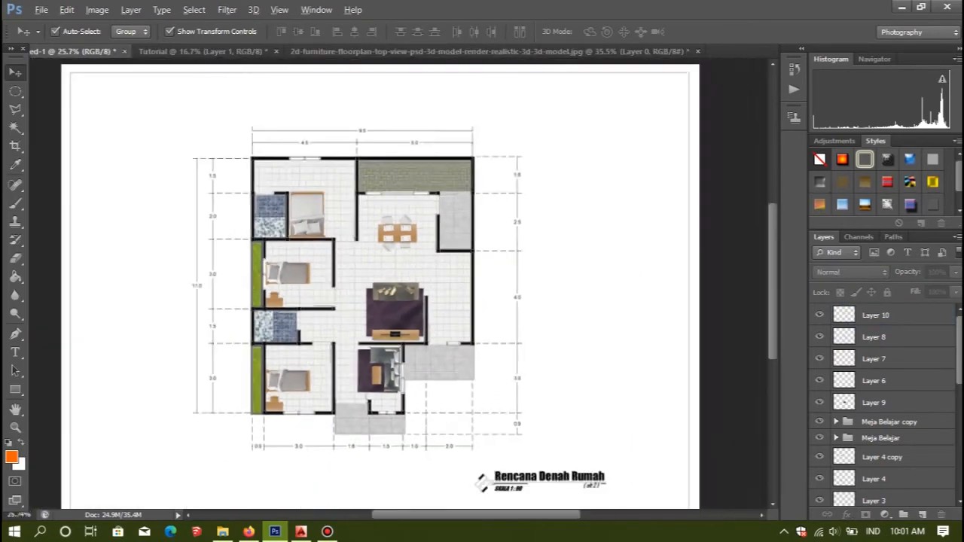
{"action": "scroll", "coordinate": [404, 343], "scroll_direction": "up", "scroll_amount": 7}
{"action": "scroll", "coordinate": [570, 370], "scroll_direction": "down", "scroll_amount": 4}
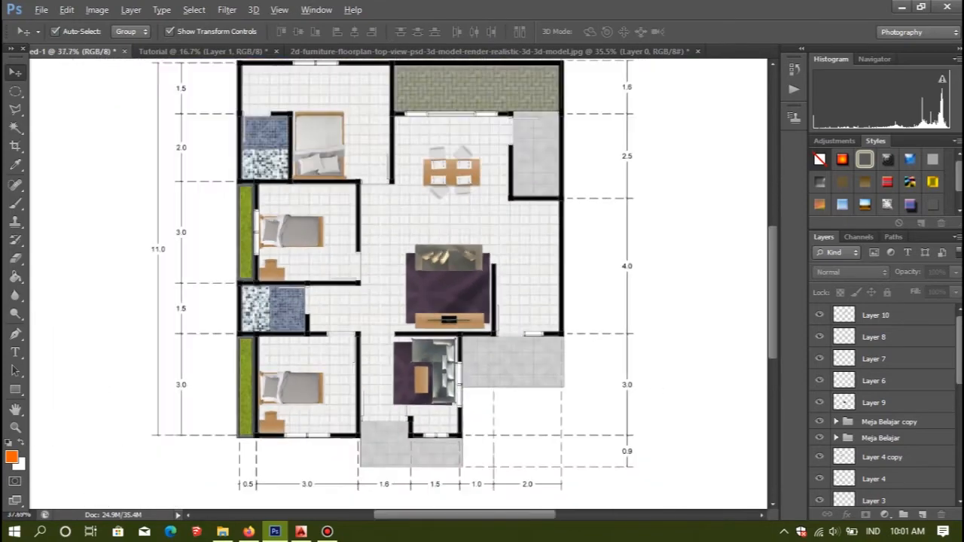
- On Layer 1, select the front entrance's door leaves and frames with the Magic Wand
{"action": "scroll", "coordinate": [884, 407], "scroll_direction": "down", "scroll_amount": 5}
{"action": "scroll", "coordinate": [885, 407], "scroll_direction": "down", "scroll_amount": 2}
{"action": "left_click", "coordinate": [885, 474]}
{"action": "key", "text": "w"}
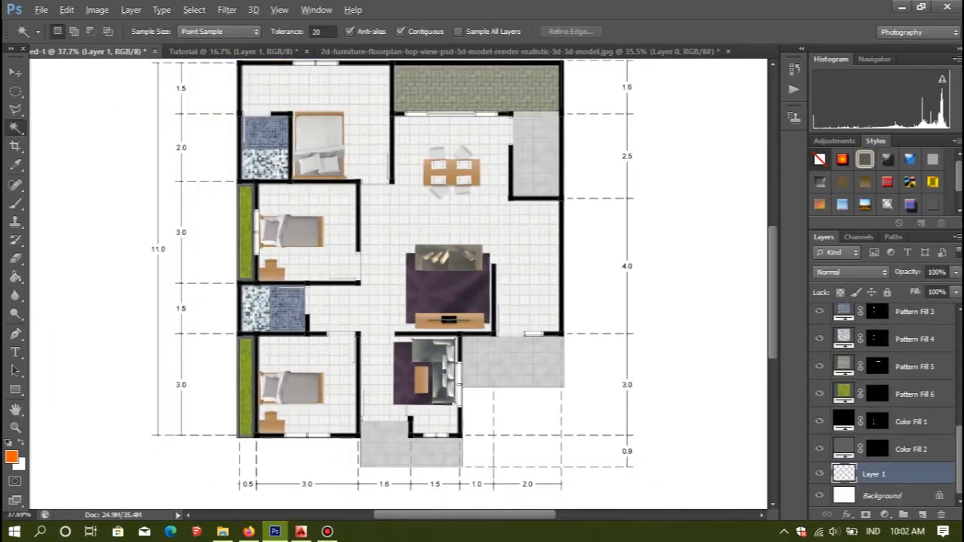
{"action": "scroll", "coordinate": [344, 414], "scroll_direction": "up", "scroll_amount": 9}
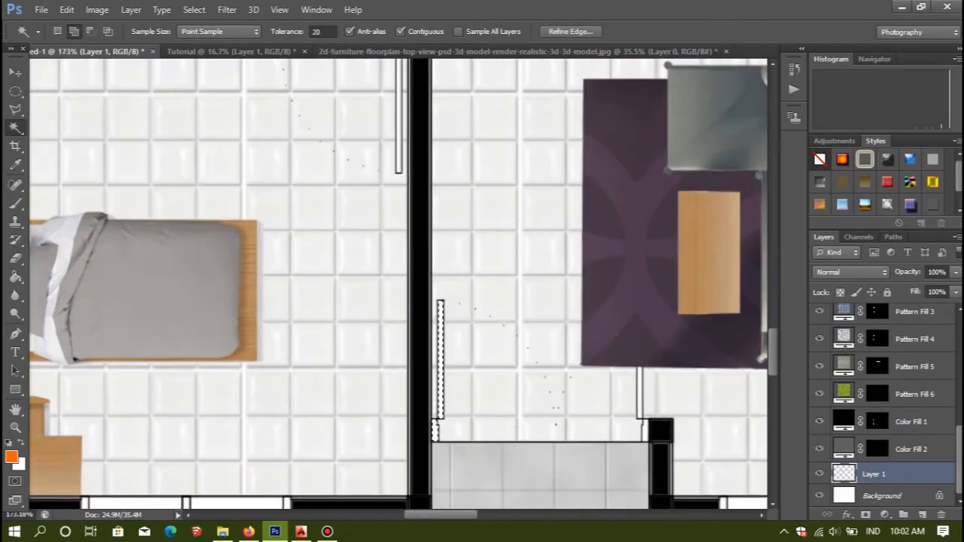
{"action": "scroll", "coordinate": [645, 412], "scroll_direction": "down", "scroll_amount": 6}
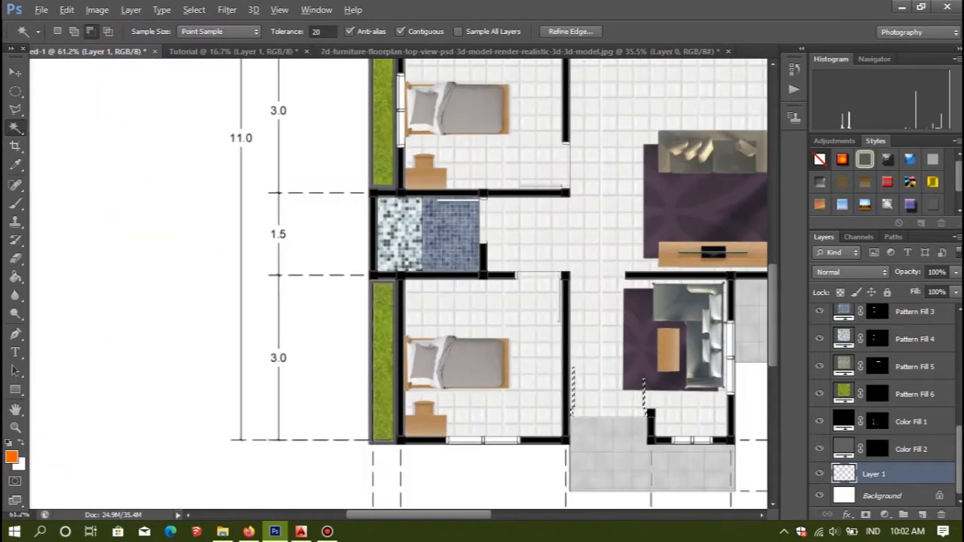
- Add the door leaves and frames of the front bedroom and the neighbouring bathroom to the selection
{"action": "scroll", "coordinate": [517, 275], "scroll_direction": "up", "scroll_amount": 6}
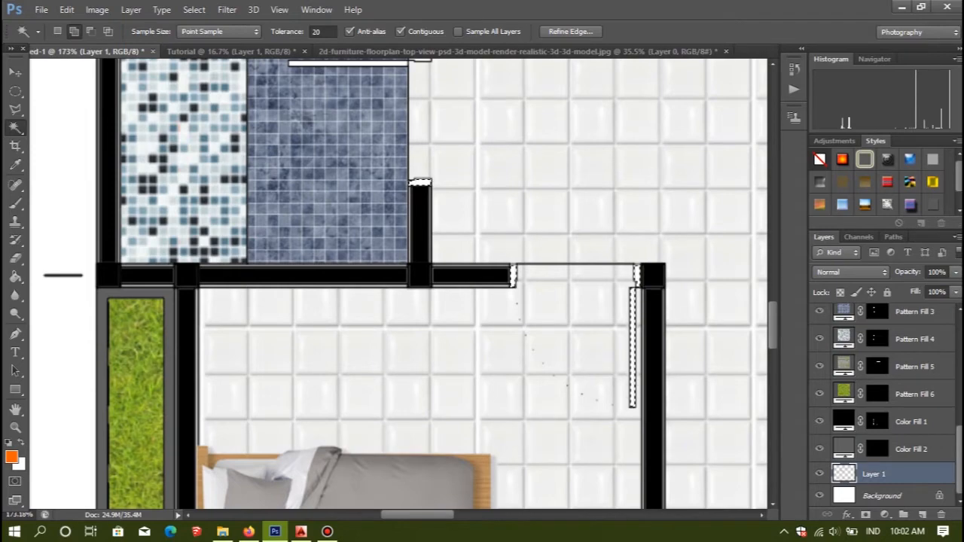
{"action": "scroll", "coordinate": [517, 275], "scroll_direction": "up", "scroll_amount": 2}
{"action": "scroll", "coordinate": [441, 167], "scroll_direction": "down", "scroll_amount": 8}
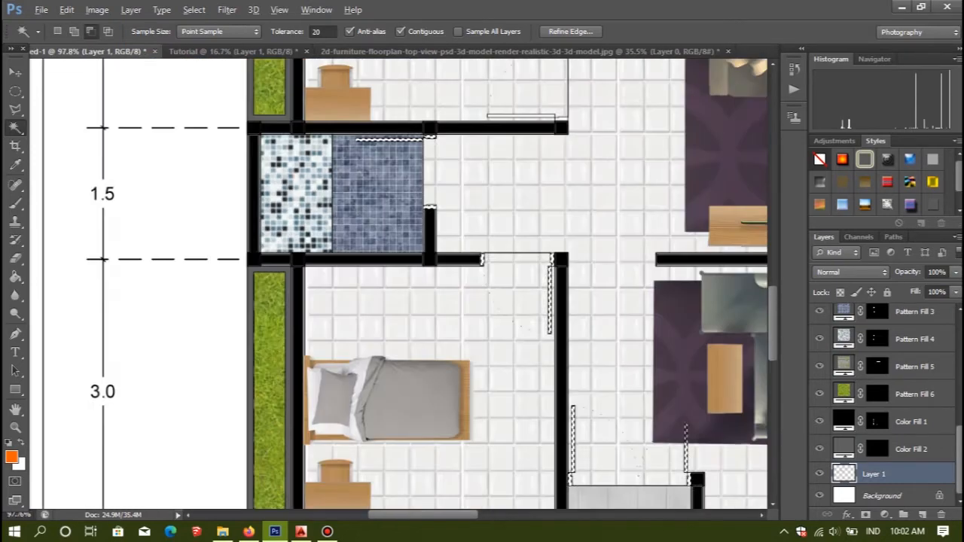
- Add the side door leaf by the carport, its frames and the adjacent window frames to the selection
{"action": "scroll", "coordinate": [737, 243], "scroll_direction": "up", "scroll_amount": 3}
{"action": "scroll", "coordinate": [748, 246], "scroll_direction": "up", "scroll_amount": 2}
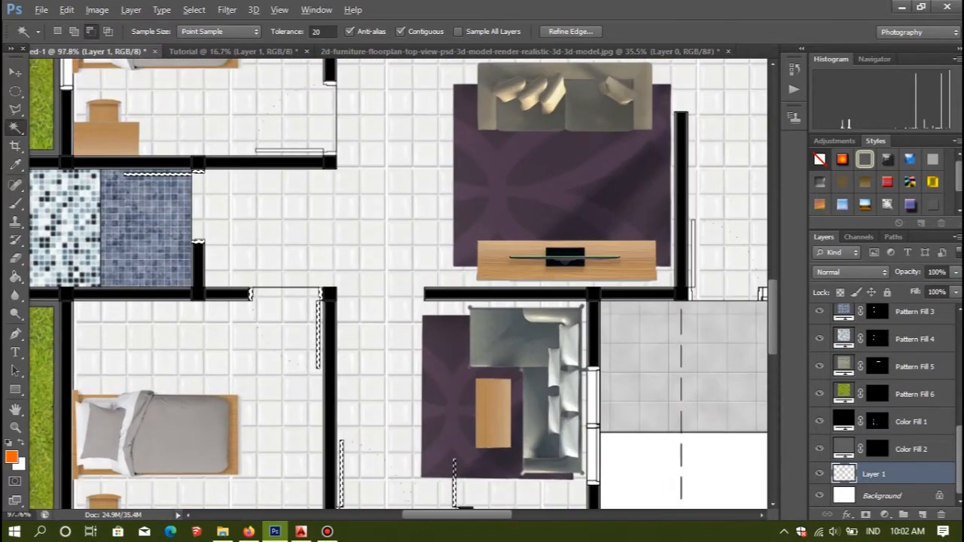
{"action": "scroll", "coordinate": [399, 284], "scroll_direction": "right", "scroll_amount": 5}
{"action": "scroll", "coordinate": [299, 293], "scroll_direction": "up", "scroll_amount": 3}
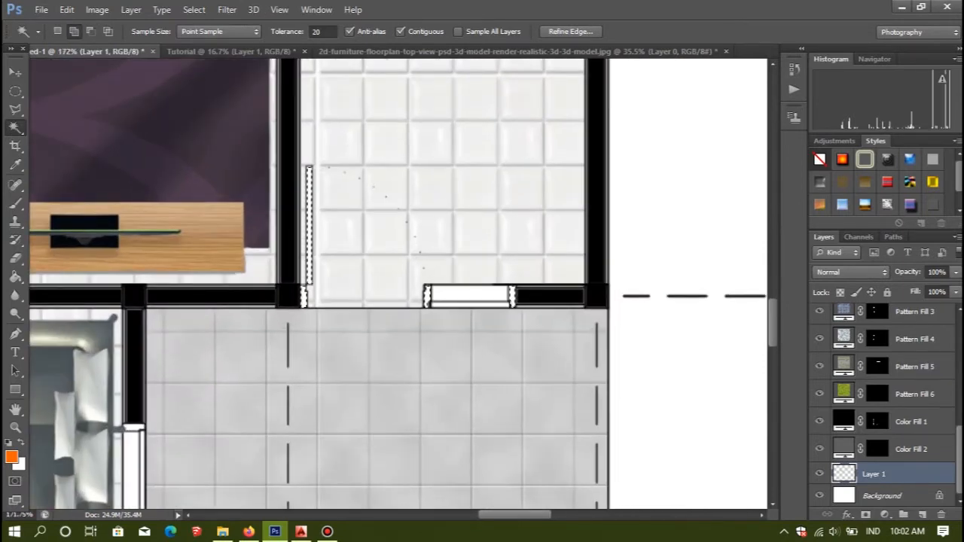
{"action": "scroll", "coordinate": [574, 345], "scroll_direction": "down", "scroll_amount": 8}
{"action": "scroll", "coordinate": [574, 345], "scroll_direction": "up", "scroll_amount": 9}
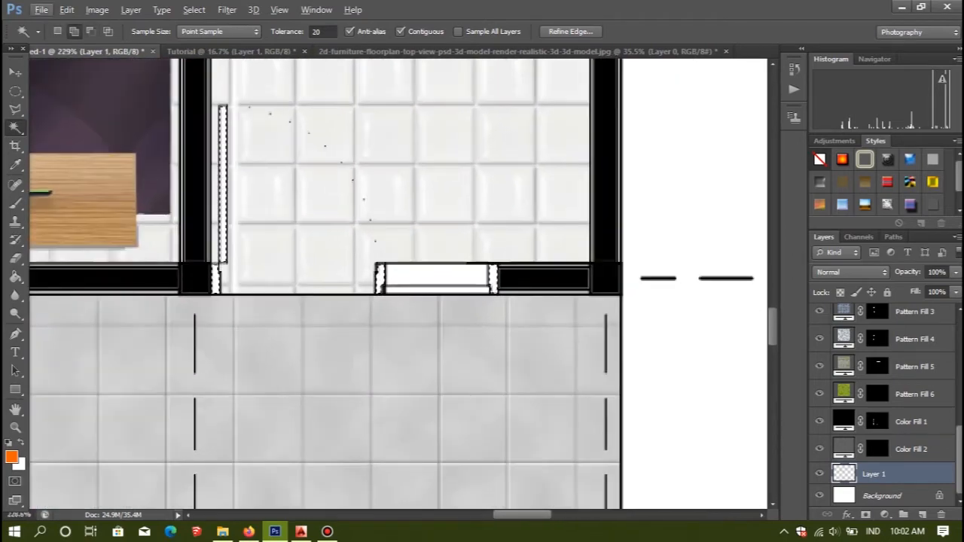
- Add the door leaves and frames of the middle bedroom and the double-bed bedroom to the selection
{"action": "scroll", "coordinate": [455, 261], "scroll_direction": "down", "scroll_amount": 8}
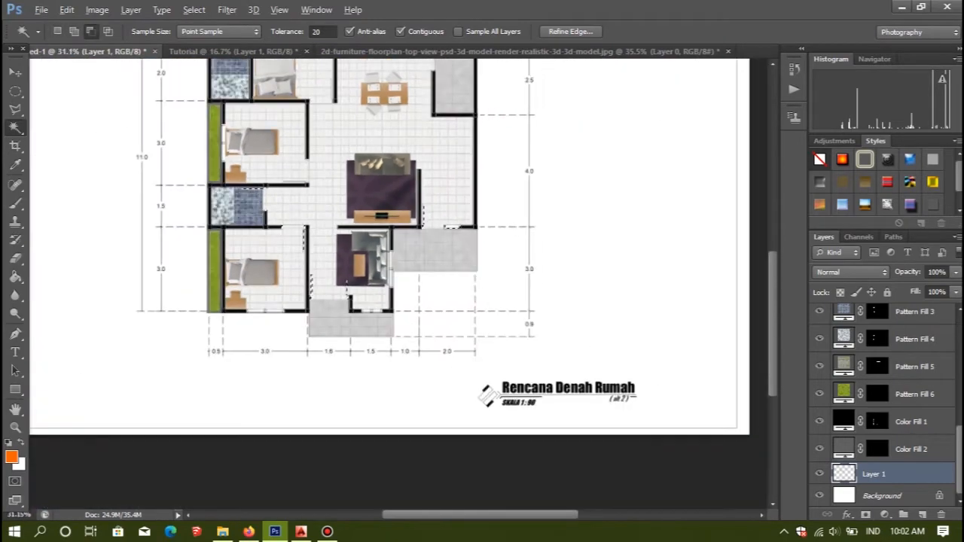
{"action": "scroll", "coordinate": [311, 143], "scroll_direction": "up", "scroll_amount": 3}
{"action": "scroll", "coordinate": [301, 161], "scroll_direction": "up", "scroll_amount": 8}
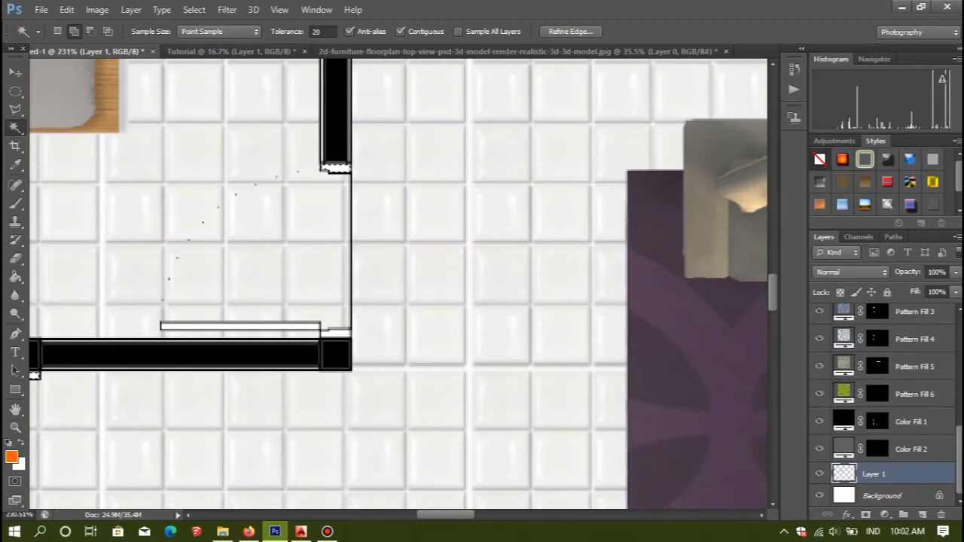
{"action": "scroll", "coordinate": [399, 282], "scroll_direction": "down", "scroll_amount": 7}
{"action": "scroll", "coordinate": [400, 283], "scroll_direction": "up", "scroll_amount": 8}
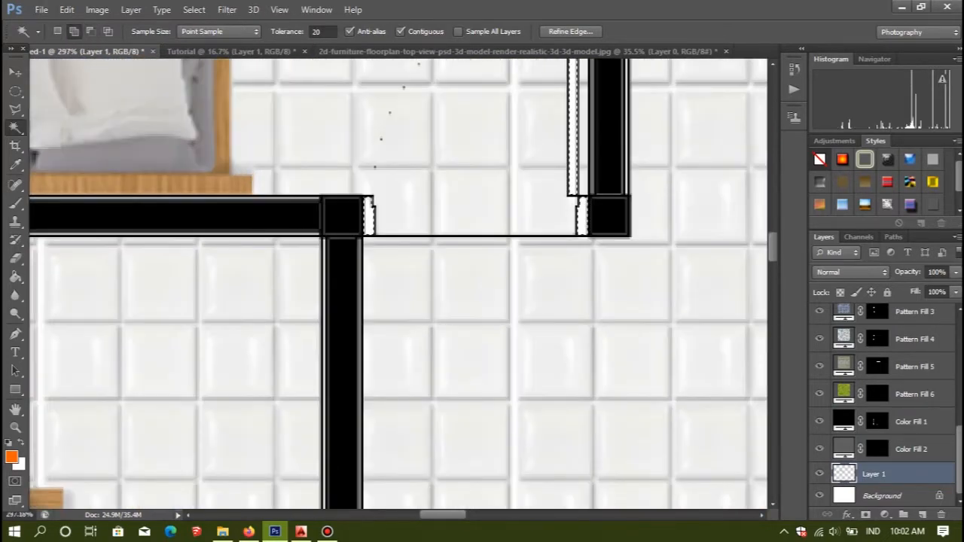
- Add the window frames in the outer wall of the double-bed bedroom to the selection
{"action": "scroll", "coordinate": [715, 450], "scroll_direction": "down", "scroll_amount": 8}
{"action": "scroll", "coordinate": [716, 450], "scroll_direction": "up", "scroll_amount": 5}
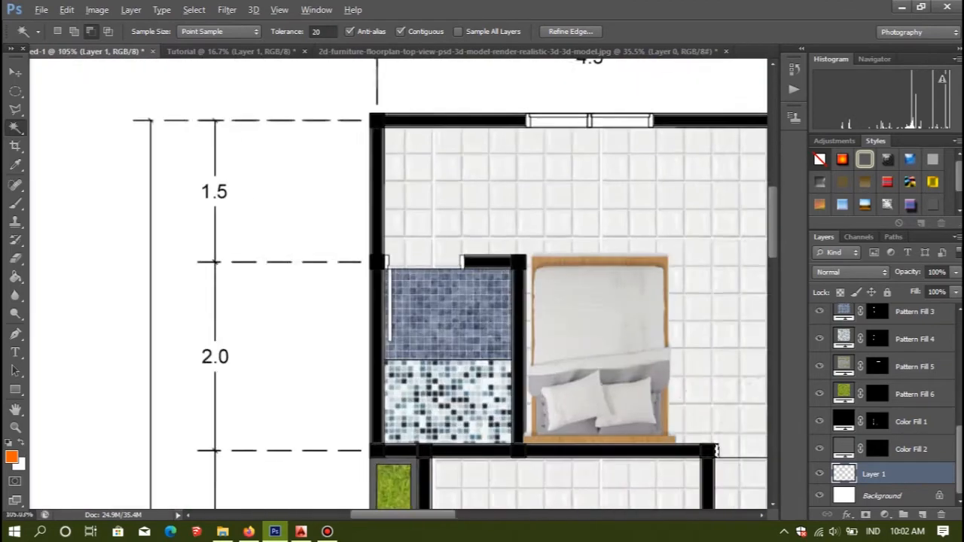
{"action": "scroll", "coordinate": [535, 130], "scroll_direction": "up", "scroll_amount": 4}
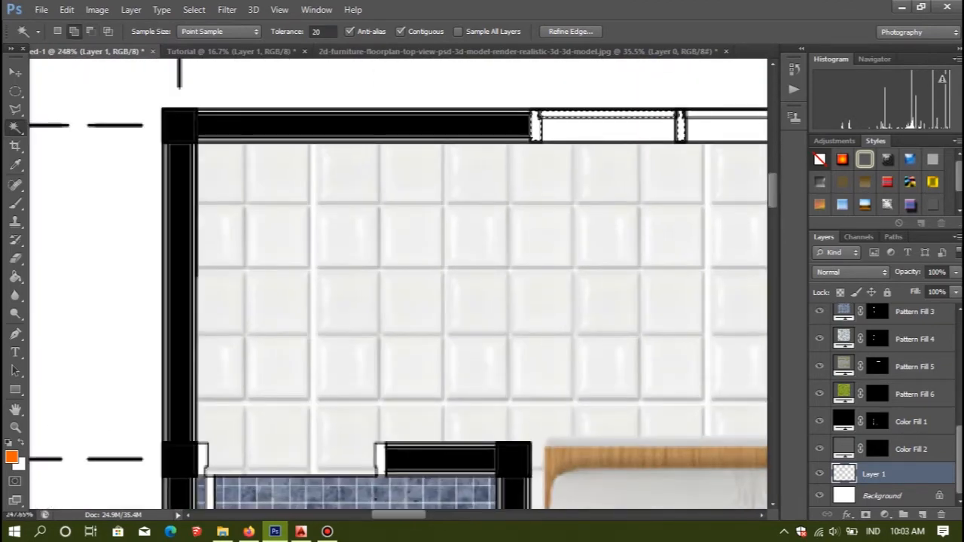
{"action": "scroll", "coordinate": [535, 130], "scroll_direction": "down", "scroll_amount": 5}
{"action": "scroll", "coordinate": [535, 129], "scroll_direction": "up", "scroll_amount": 5}
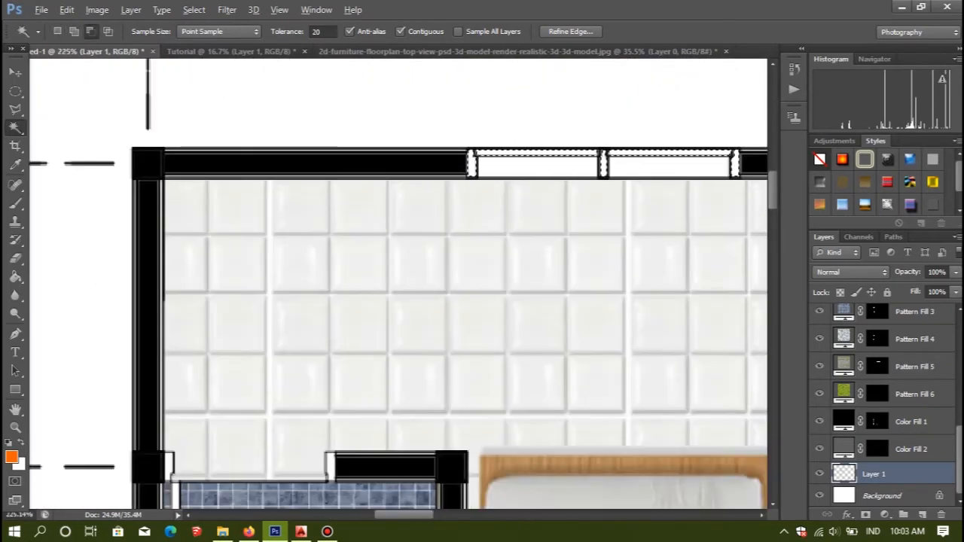
- Add the window frames of the middle bedroom and the front bedroom to the selection
{"action": "scroll", "coordinate": [141, 221], "scroll_direction": "down", "scroll_amount": 5}
{"action": "scroll", "coordinate": [141, 221], "scroll_direction": "up", "scroll_amount": 6}
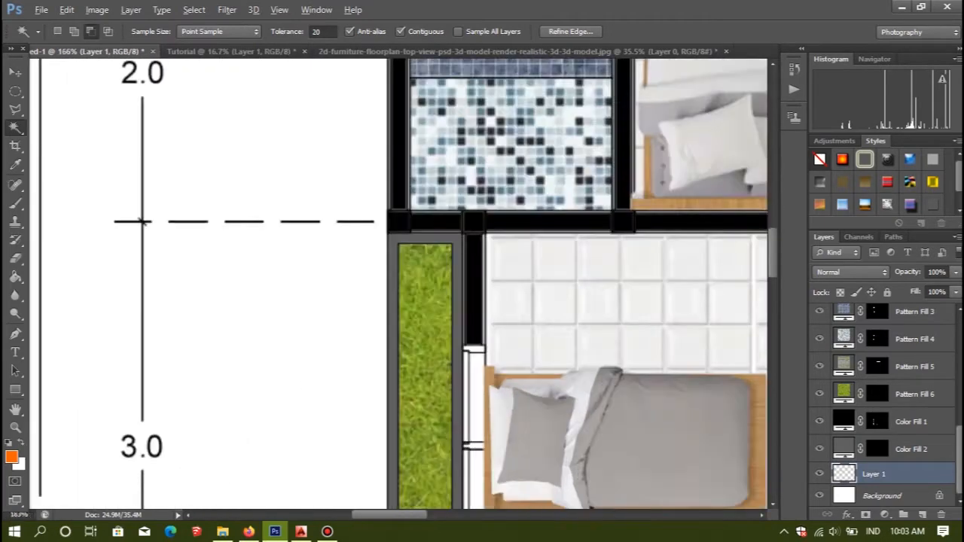
{"action": "scroll", "coordinate": [460, 362], "scroll_direction": "up", "scroll_amount": 3}
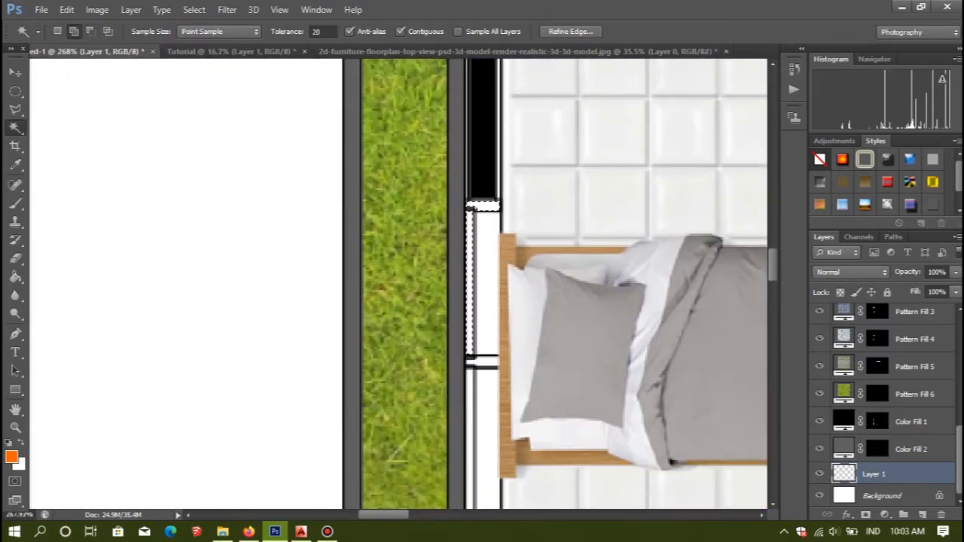
{"action": "scroll", "coordinate": [460, 361], "scroll_direction": "down", "scroll_amount": 7}
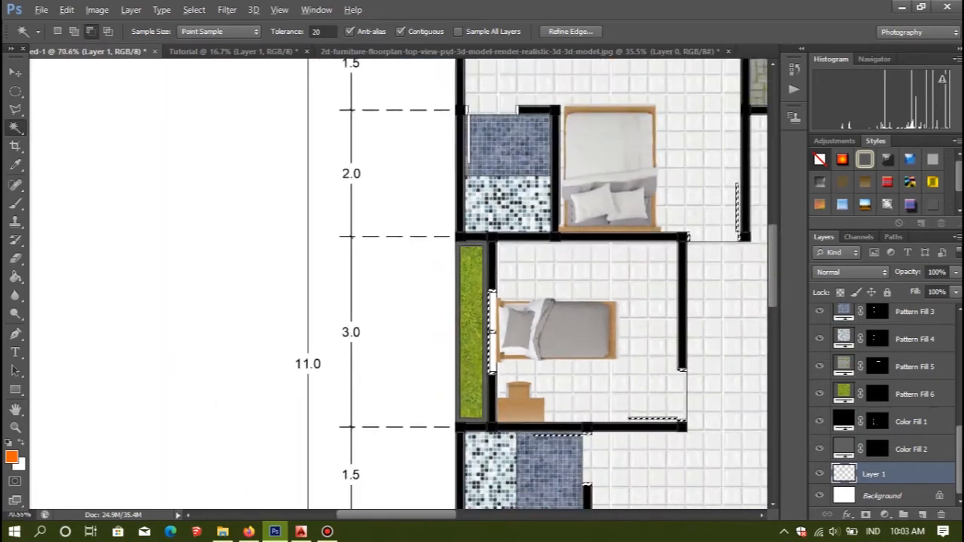
{"action": "scroll", "coordinate": [233, 387], "scroll_direction": "up", "scroll_amount": 3}
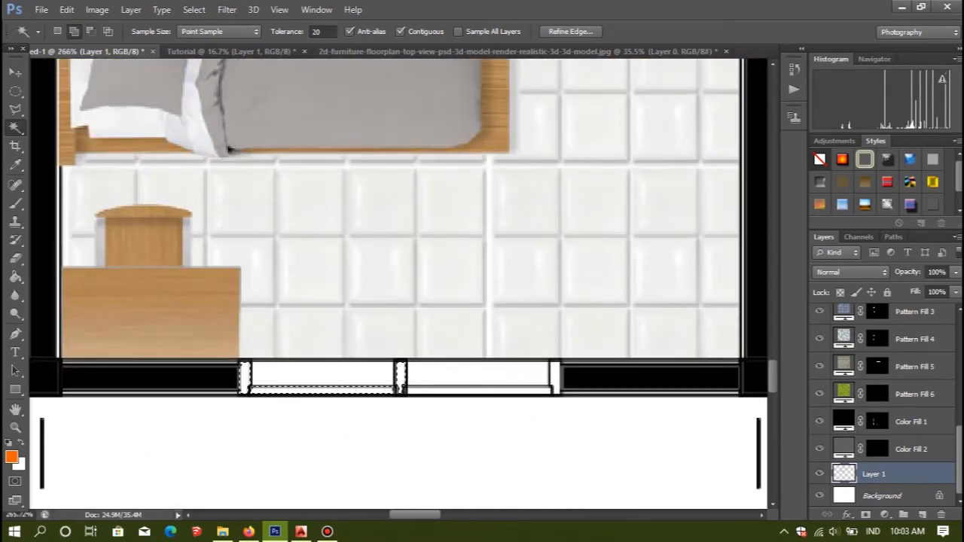
{"action": "scroll", "coordinate": [228, 150], "scroll_direction": "down", "scroll_amount": 8}
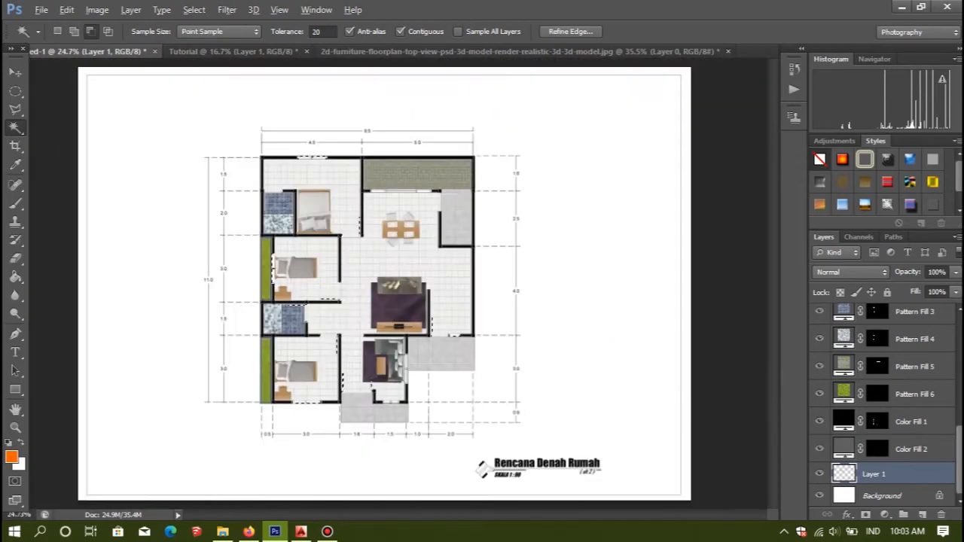
- Add the service-area door with its frames and the window frames along the back terrace to the selection
{"action": "scroll", "coordinate": [228, 150], "scroll_direction": "up", "scroll_amount": 3}
{"action": "scroll", "coordinate": [378, 367], "scroll_direction": "up", "scroll_amount": 2}
{"action": "scroll", "coordinate": [378, 367], "scroll_direction": "down", "scroll_amount": 4}
{"action": "scroll", "coordinate": [404, 94], "scroll_direction": "up", "scroll_amount": 5}
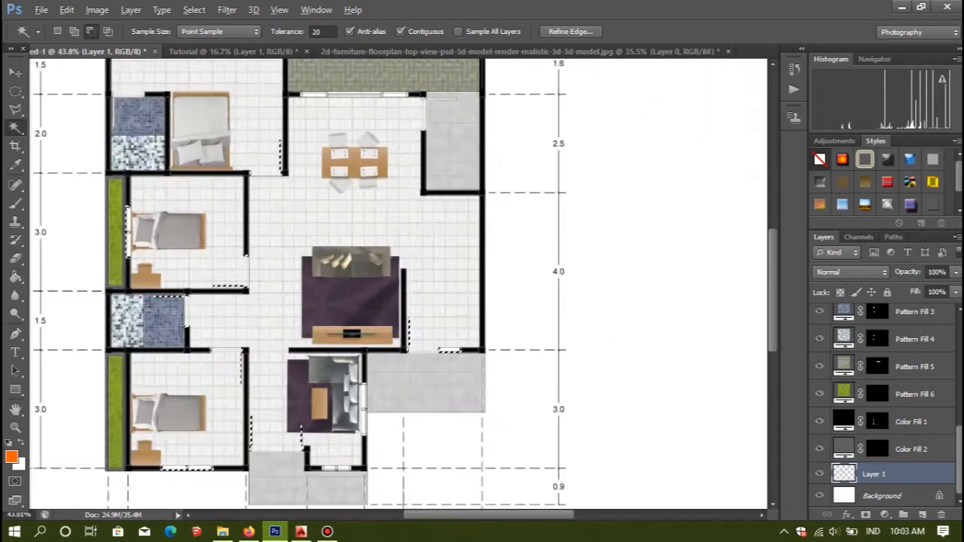
{"action": "scroll", "coordinate": [451, 113], "scroll_direction": "up", "scroll_amount": 3}
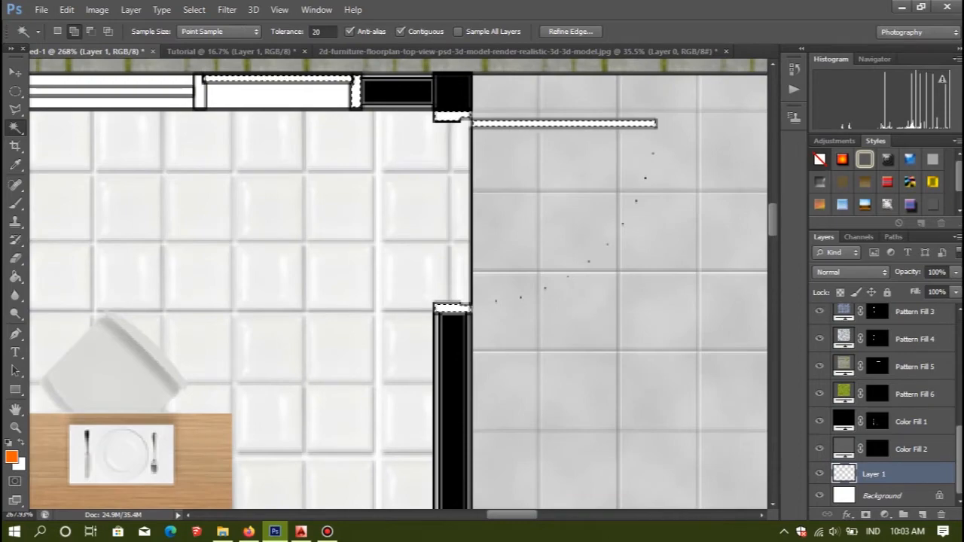
{"action": "scroll", "coordinate": [416, 115], "scroll_direction": "down", "scroll_amount": 4}
{"action": "scroll", "coordinate": [416, 115], "scroll_direction": "up", "scroll_amount": 5}
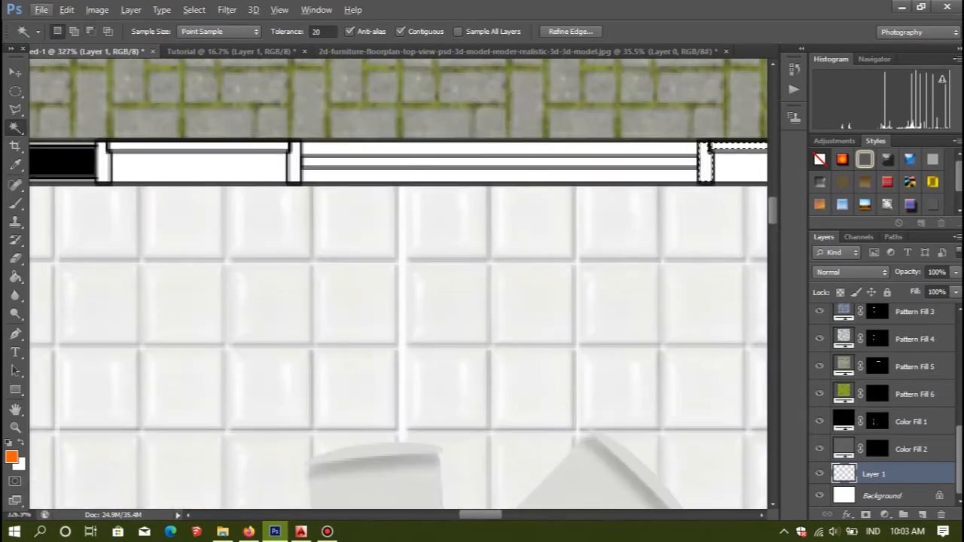
{"action": "scroll", "coordinate": [416, 115], "scroll_direction": "down", "scroll_amount": 7}
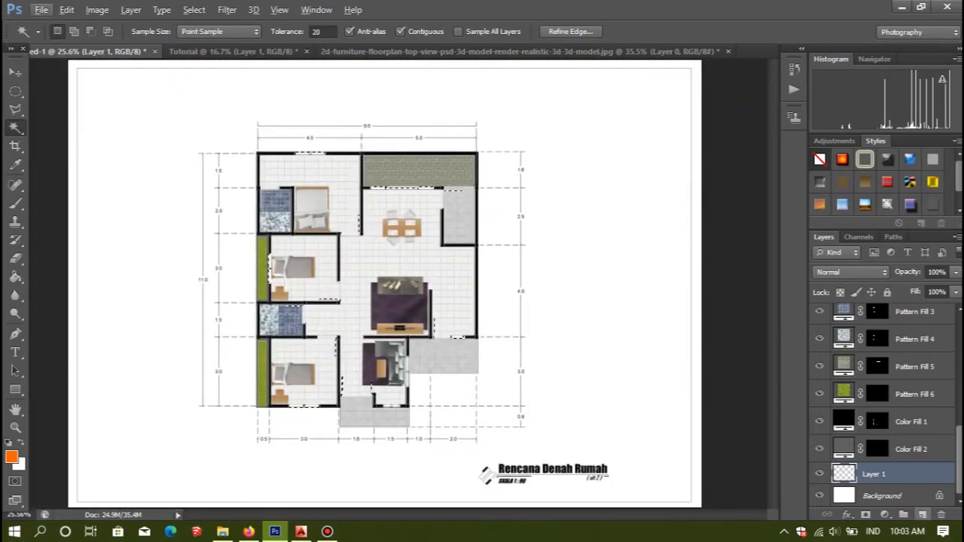
- Create a new layer and fill the selected doors and window frames with a black Solid Color fill
{"action": "left_click", "coordinate": [923, 514]}
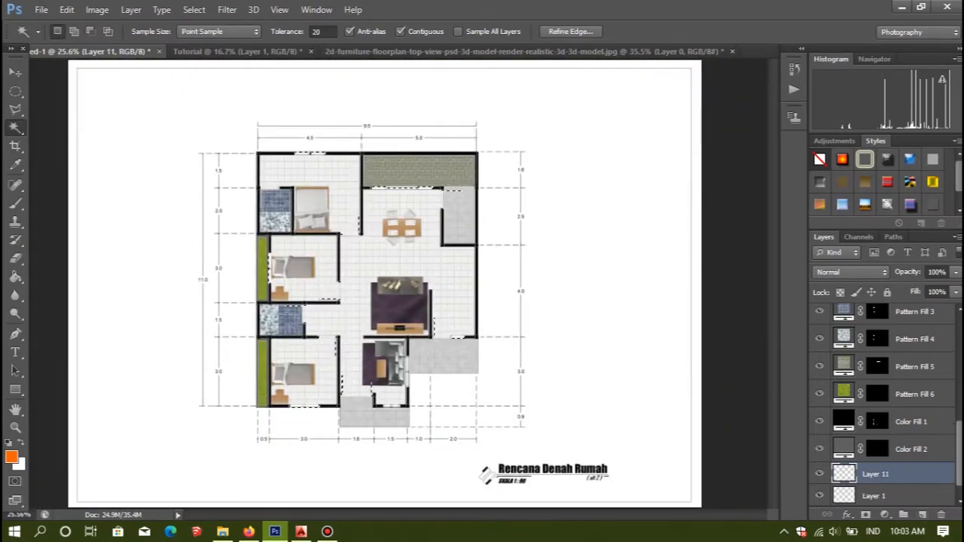
{"action": "left_click", "coordinate": [885, 515]}
{"action": "left_click", "coordinate": [847, 207]}
{"action": "left_click", "coordinate": [727, 302]}
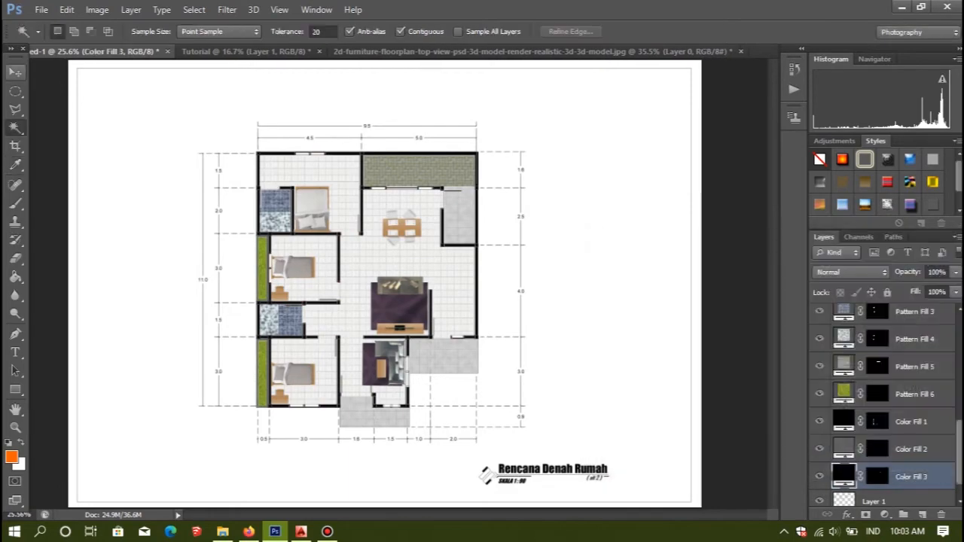
{"action": "key", "text": "v"}
{"action": "scroll", "coordinate": [452, 278], "scroll_direction": "up", "scroll_amount": 3}
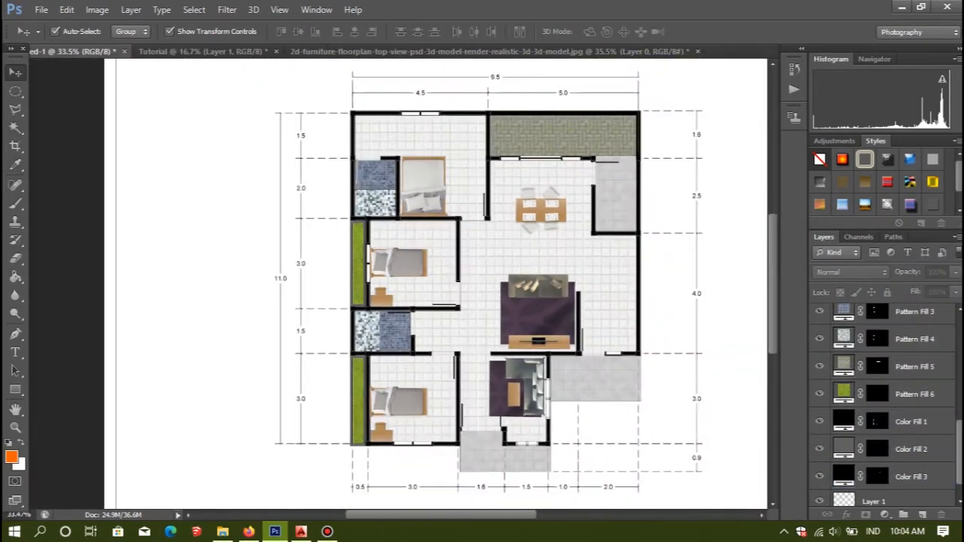
{"action": "scroll", "coordinate": [499, 316], "scroll_direction": "up", "scroll_amount": 2}
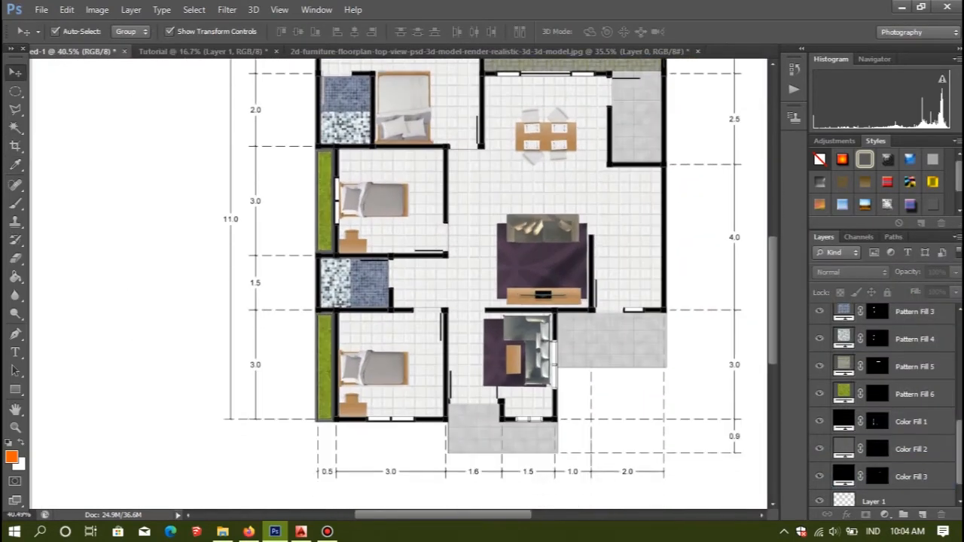
{"action": "scroll", "coordinate": [499, 283], "scroll_direction": "down", "scroll_amount": 4}
{"action": "scroll", "coordinate": [326, 376], "scroll_direction": "up", "scroll_amount": 2}
{"action": "scroll", "coordinate": [398, 287], "scroll_direction": "down", "scroll_amount": 1}
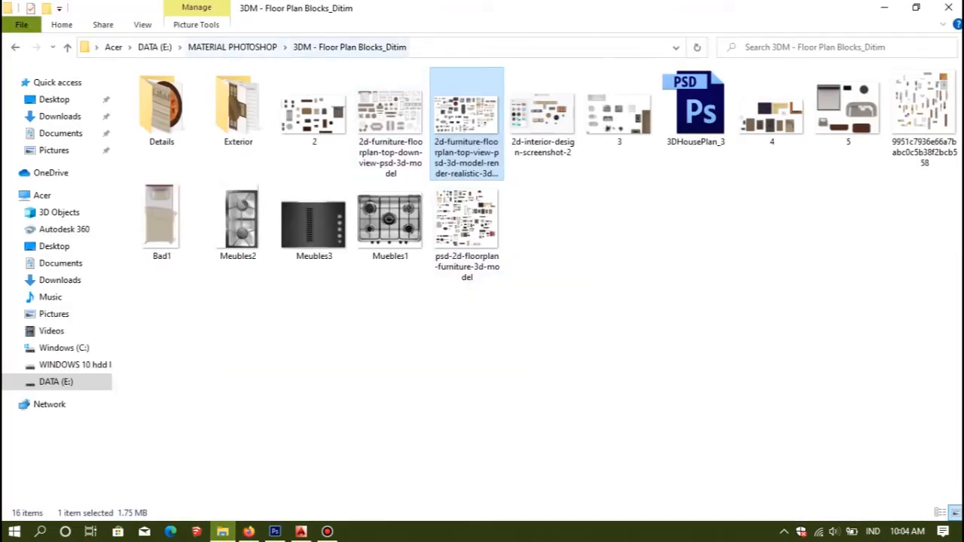
- From the 2D Tree Plan folder in MATERIAL PHOTOSHOP, bring the 021_vaso plant image into the floor plan
{"action": "left_click", "coordinate": [226, 47]}
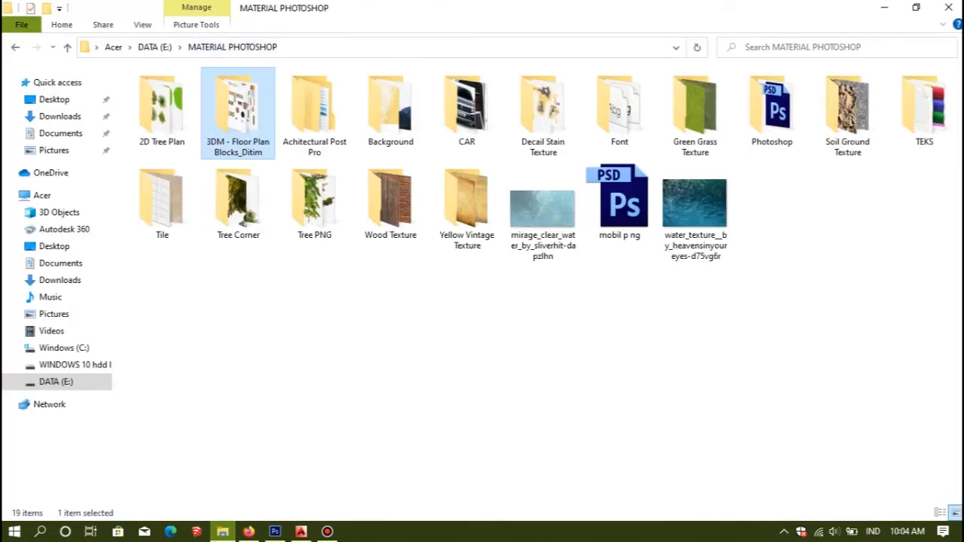
{"action": "double_click", "coordinate": [161, 107]}
{"action": "left_click_drag", "start_coordinate": [465, 302], "coordinate": [383, 281]}
- Scale the plant down and place it at the upper end of the grass strip beside the middle bedroom
{"action": "scroll", "coordinate": [383, 282], "scroll_direction": "down", "scroll_amount": 4}
{"action": "left_click_drag", "start_coordinate": [547, 134], "coordinate": [248, 408]}
{"action": "left_click_drag", "start_coordinate": [240, 415], "coordinate": [323, 185]}
{"action": "scroll", "coordinate": [342, 306], "scroll_direction": "up", "scroll_amount": 5}
{"action": "left_click_drag", "start_coordinate": [383, 416], "coordinate": [94, 113]}
- Duplicate the plant three times down the grass strip, making an evenly spaced row of four
{"action": "scroll", "coordinate": [93, 113], "scroll_direction": "up", "scroll_amount": 3}
{"action": "mouse_move", "coordinate": [94, 212]}
{"action": "left_mouse_down"}
{"action": "mouse_move", "coordinate": [100, 139]}
{"action": "mouse_move", "coordinate": [96, 226]}
{"action": "left_mouse_up"}
{"action": "key", "text": "Return"}
{"action": "key", "text": "Return"}
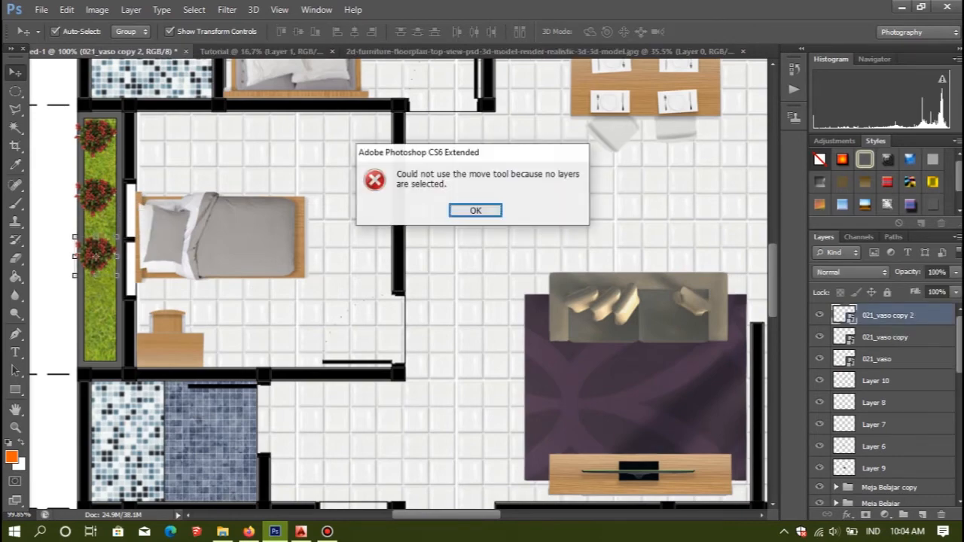
{"action": "key", "text": "Return"}
{"action": "left_click_drag", "start_coordinate": [106, 252], "coordinate": [106, 286]}
- Select all four plants in the grass strip and group them
{"action": "key", "text": "ctrl+0"}
{"action": "left_click", "coordinate": [154, 196], "text": "shift"}
{"action": "left_click", "coordinate": [154, 174], "text": "shift"}
{"action": "left_click", "coordinate": [154, 152], "text": "shift"}
{"action": "key", "text": "ctrl+g"}
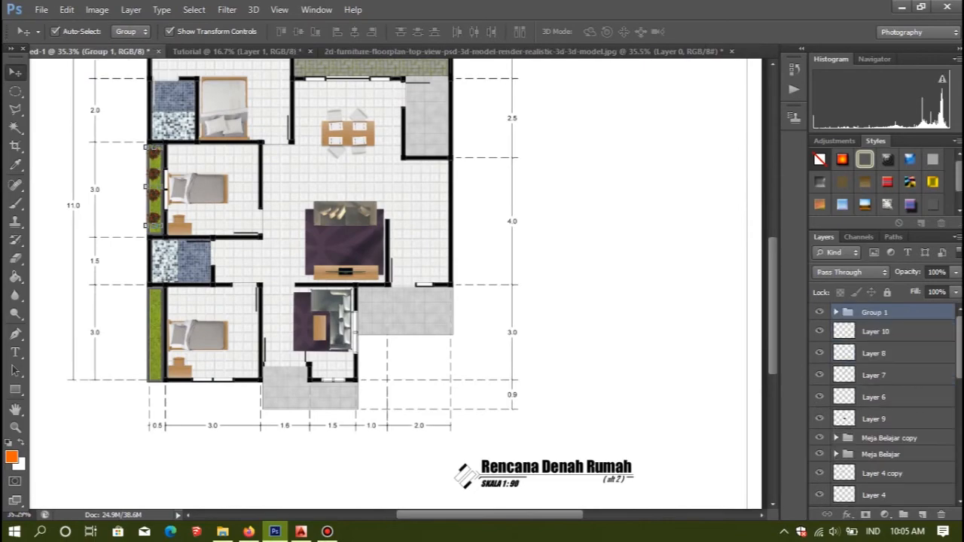
- Duplicate the plant group onto the grass strip beside the front bedroom
{"action": "scroll", "coordinate": [165, 301], "scroll_direction": "up", "scroll_amount": 6}
{"action": "left_click_drag", "start_coordinate": [150, 134], "coordinate": [156, 397]}
{"action": "scroll", "coordinate": [174, 389], "scroll_direction": "down", "scroll_amount": 1}
{"action": "scroll", "coordinate": [355, 380], "scroll_direction": "down", "scroll_amount": 9}
{"action": "scroll", "coordinate": [386, 235], "scroll_direction": "up", "scroll_amount": 6}
{"action": "scroll", "coordinate": [418, 227], "scroll_direction": "down", "scroll_amount": 2}
{"action": "scroll", "coordinate": [418, 227], "scroll_direction": "down", "scroll_amount": 1}
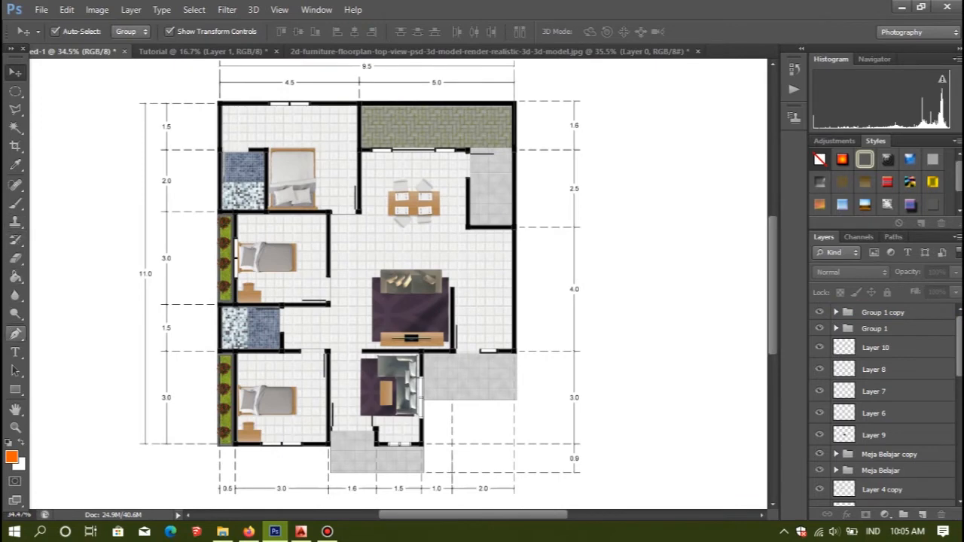
- Add a text box over the family room reading "ruang keluarga" in the Sequel font at 10 pt
{"action": "left_click", "coordinate": [15, 352]}
{"action": "left_click_drag", "start_coordinate": [476, 309], "coordinate": [361, 270]}
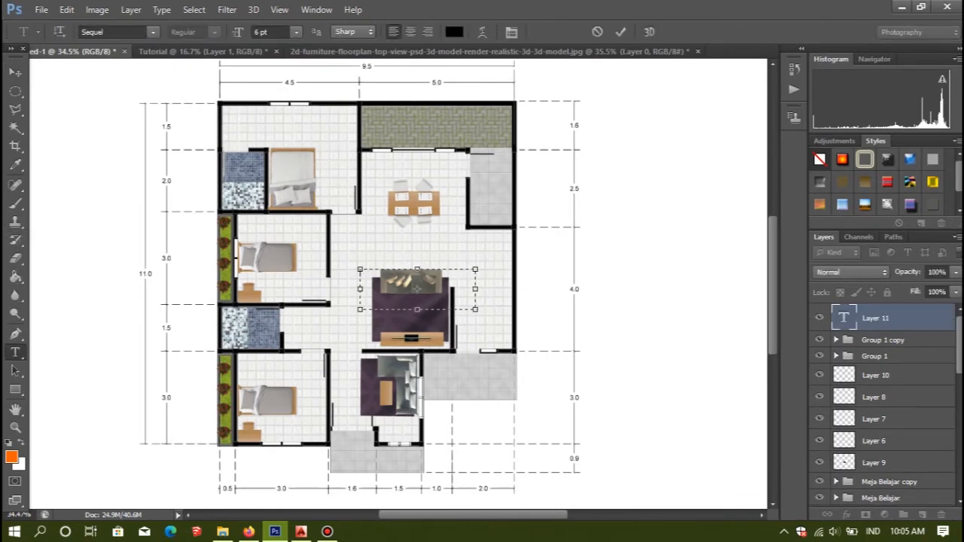
{"action": "left_click", "coordinate": [296, 32]}
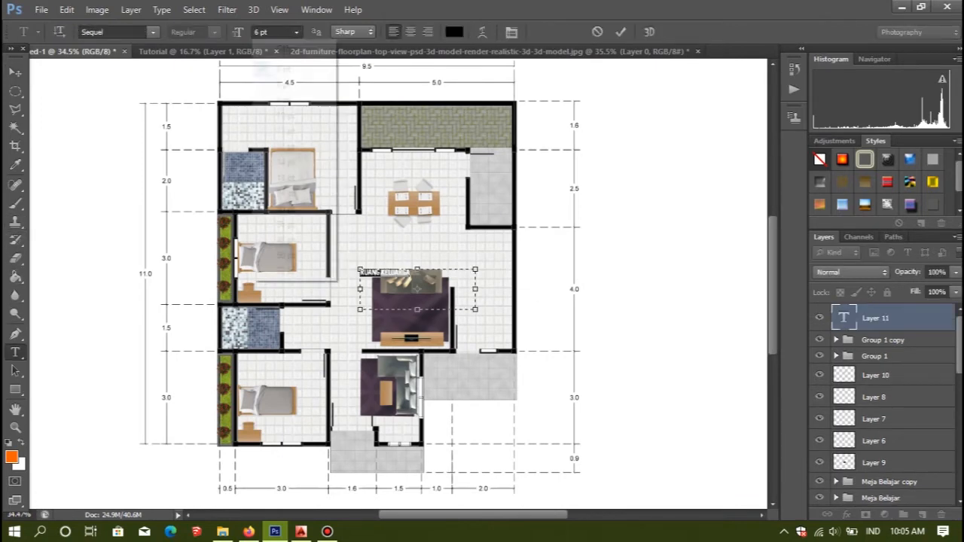
{"action": "key", "text": "ctrl+Return"}
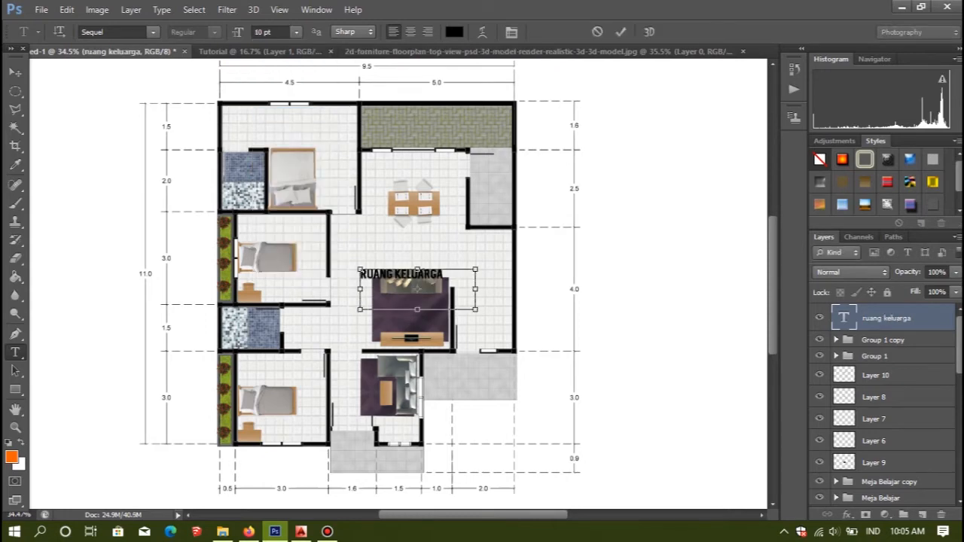
- Set the family room label to uppercase "RUANG KELUARGA" in Swis721 BlkCn BT Black, coloured dark grey #3b3b3b
{"action": "left_click", "coordinate": [153, 31]}
{"action": "left_click", "coordinate": [188, 225]}
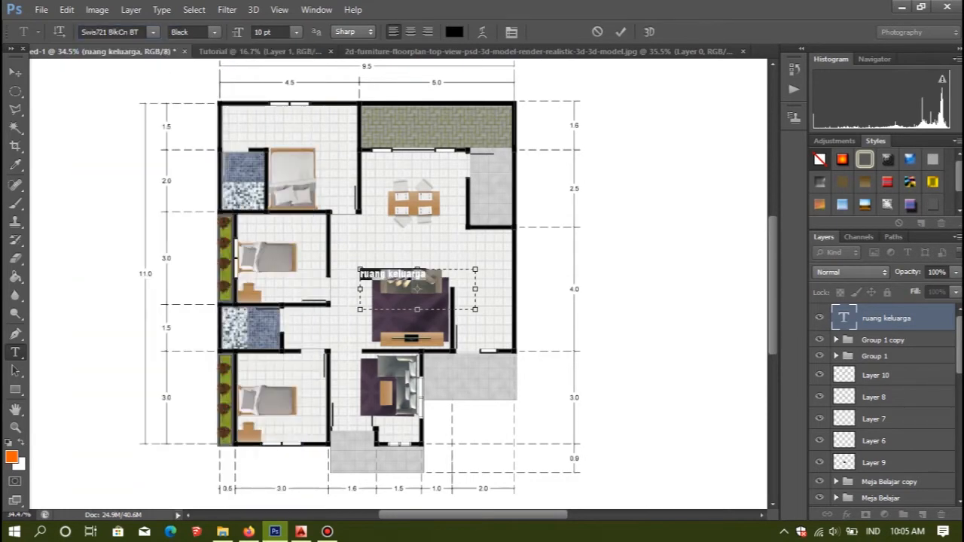
{"action": "type", "text": "k"}
{"action": "key", "text": "ctrl+a"}
{"action": "left_click", "coordinate": [454, 32]}
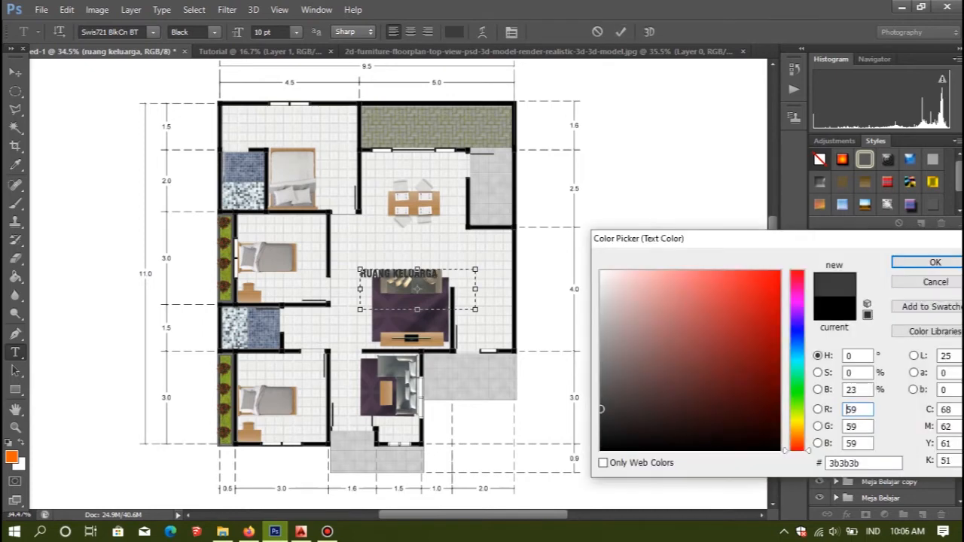
{"action": "left_click", "coordinate": [935, 262]}
- Set the RUANG KELUARGA label's text size to 12 pt
{"action": "left_click", "coordinate": [296, 31]}
{"action": "left_click", "coordinate": [286, 162]}
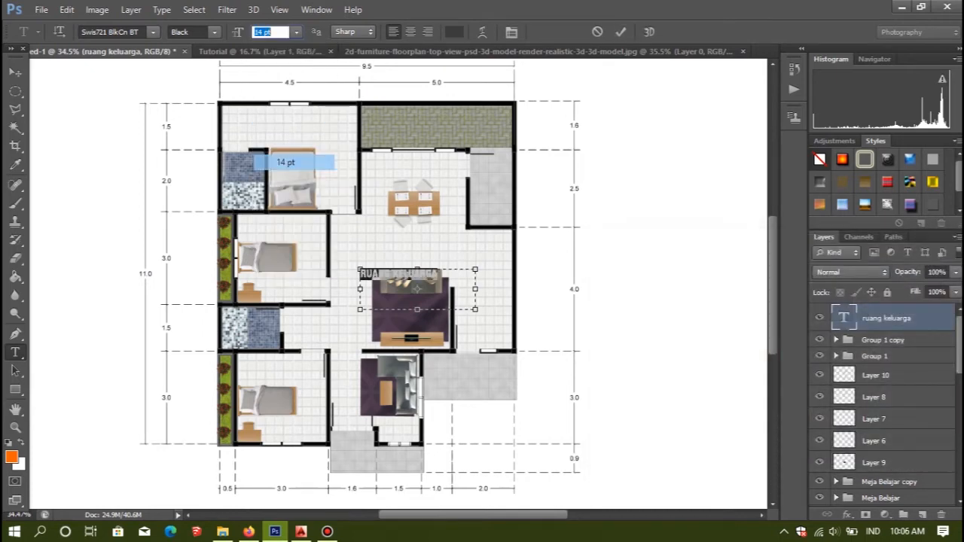
{"action": "left_click", "coordinate": [296, 32]}
{"action": "left_click", "coordinate": [287, 145]}
{"action": "left_click", "coordinate": [621, 31]}
- Duplicate the RUANG KELUARGA label into the main bedroom and change its text to "R.TIDUR UTAMA"
{"action": "key", "text": "v"}
{"action": "left_click_drag", "start_coordinate": [439, 275], "coordinate": [358, 146]}
{"action": "key", "text": "t"}
{"action": "left_click", "coordinate": [327, 182]}
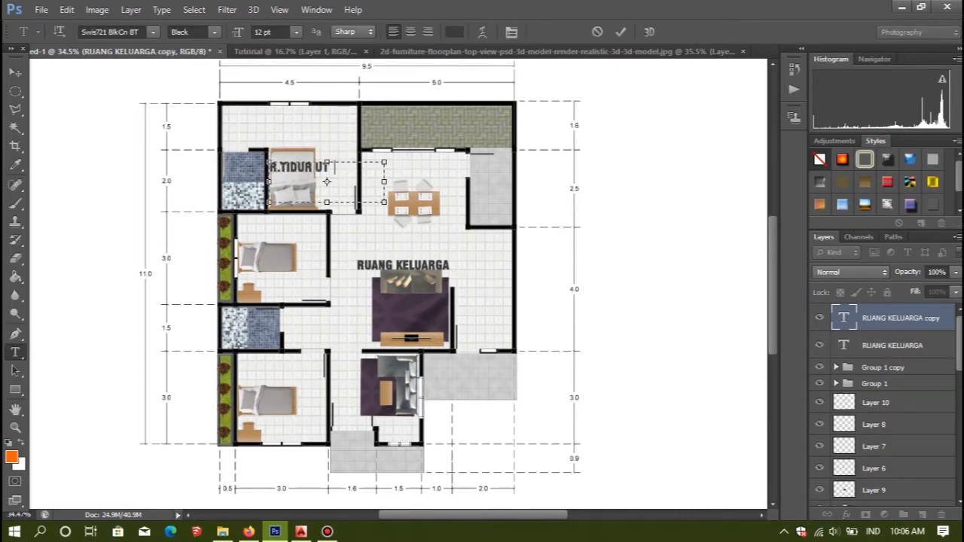
{"action": "key", "text": "ctrl+Return"}
- Duplicate the main bedroom label into the middle bedroom and change its text to "R.TIDUR ANAK I"
{"action": "key", "text": "v"}
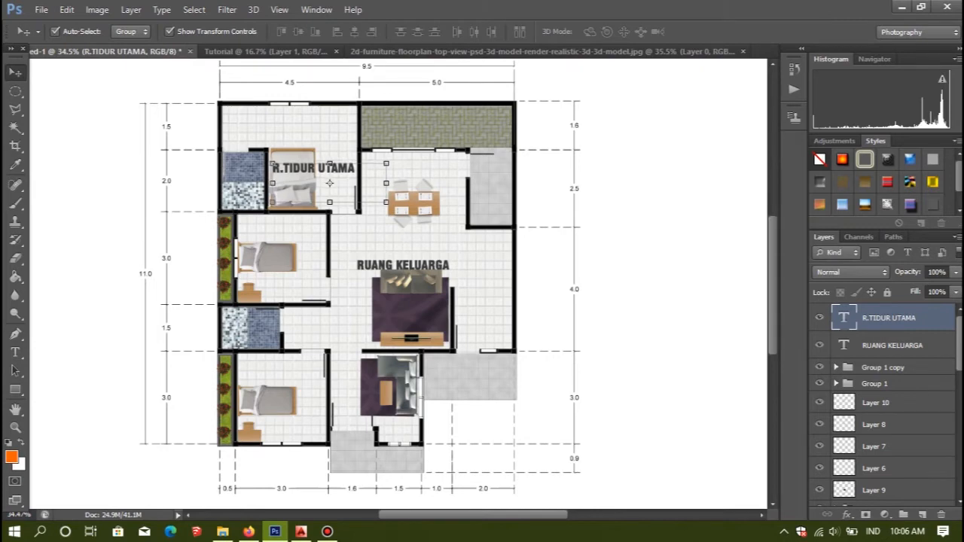
{"action": "left_click_drag", "start_coordinate": [330, 183], "coordinate": [300, 269]}
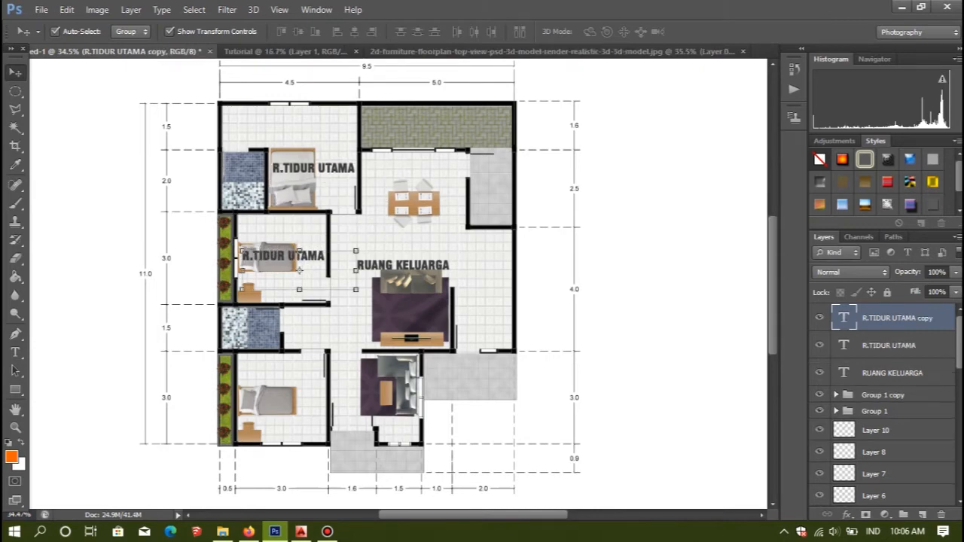
{"action": "key", "text": "t"}
{"action": "left_click", "coordinate": [299, 269]}
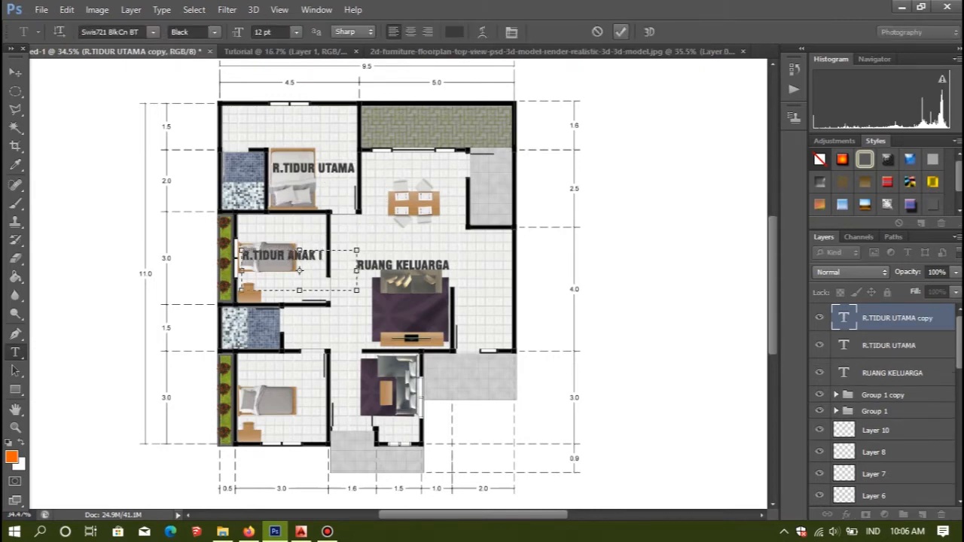
{"action": "key", "text": "ctrl+Return"}
- Duplicate the R.TIDUR ANAK I label into the front bedroom and change the middle bedroom's label to "R.TIDUR ANAK II"
{"action": "key", "text": "v"}
{"action": "left_click_drag", "start_coordinate": [299, 269], "coordinate": [299, 413]}
{"action": "key", "text": "t"}
{"action": "left_click", "coordinate": [300, 414]}
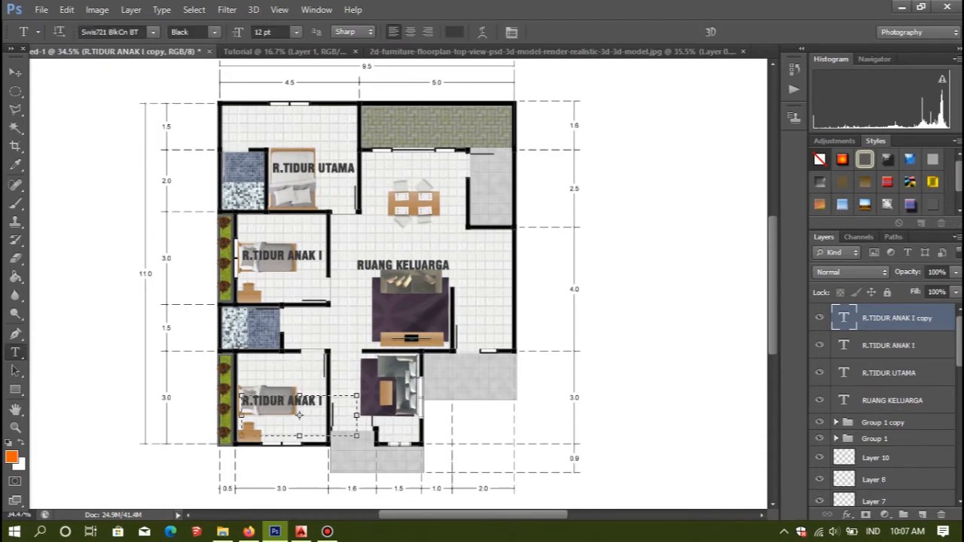
{"action": "key", "text": "ctrl+Return"}
{"action": "left_click", "coordinate": [299, 269]}
{"action": "type", "text": "I"}
{"action": "key", "text": "ctrl+Return"}
- Change the duplicated bedroom label on the dining table to "R.MAKAN" and centre it over the table
{"action": "key", "text": "v"}
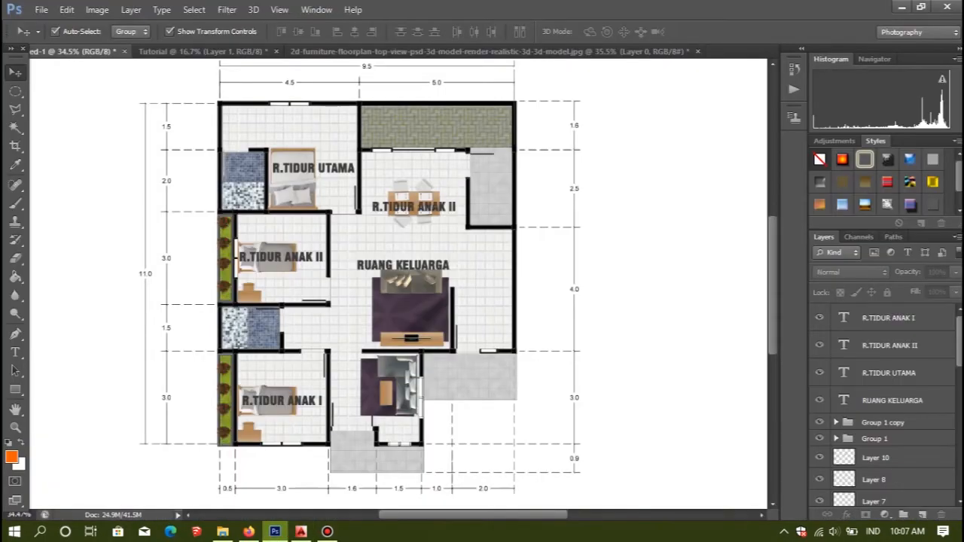
{"action": "key", "text": "t"}
{"action": "left_click_drag", "start_coordinate": [456, 207], "coordinate": [419, 202]}
{"action": "key", "text": "ctrl+Return"}
{"action": "key", "text": "v"}
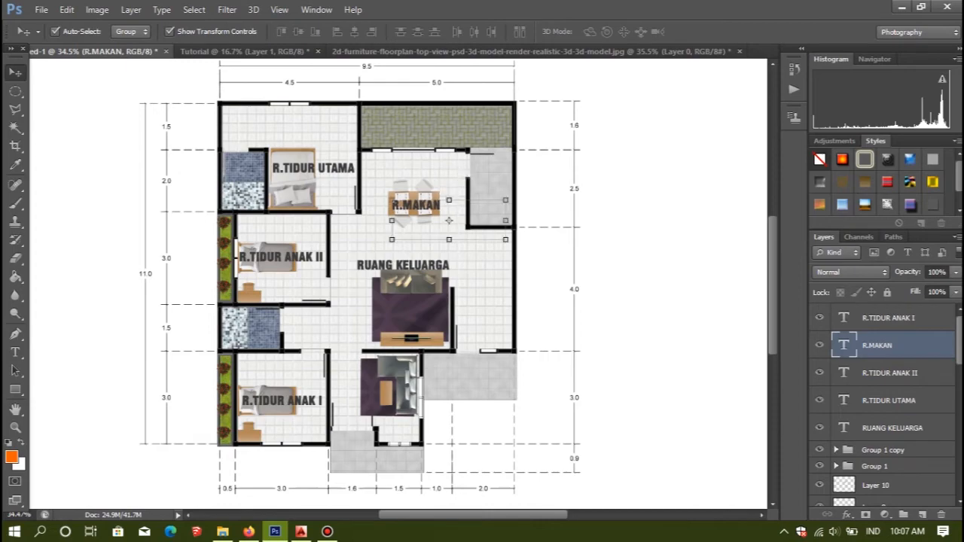
{"action": "key", "text": "Escape"}
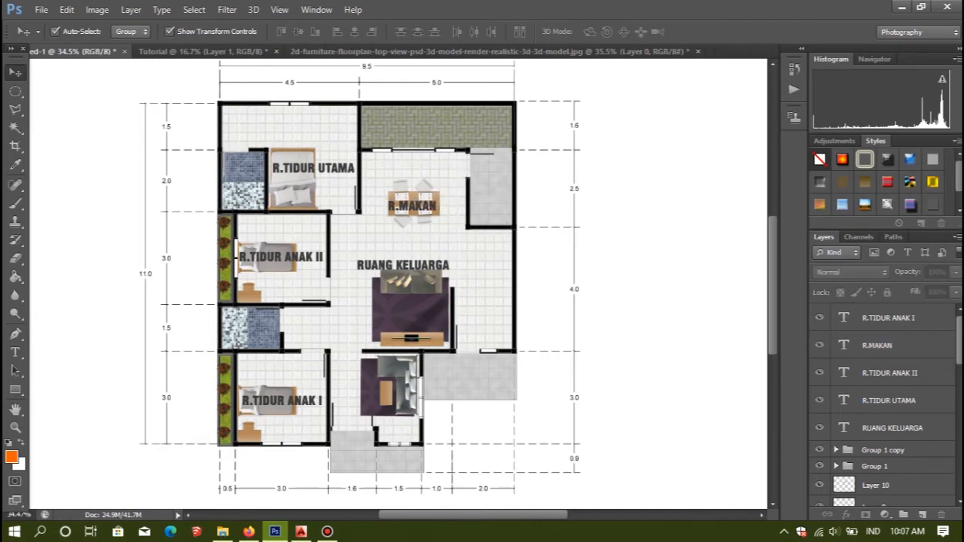
- Undo the crop on the furniture sheet to view all its pieces, and close that image
{"action": "left_click", "coordinate": [302, 532]}
{"action": "left_click", "coordinate": [302, 532]}
{"action": "left_click", "coordinate": [275, 532]}
{"action": "key", "text": "alt+Tab"}
{"action": "key", "text": "ctrl+shift+Tab"}
{"action": "key", "text": "ctrl+alt+z"}
{"action": "key", "text": "ctrl+alt+z"}
{"action": "key", "text": "ctrl+alt+z"}
{"action": "key", "text": "ctrl+alt+z"}
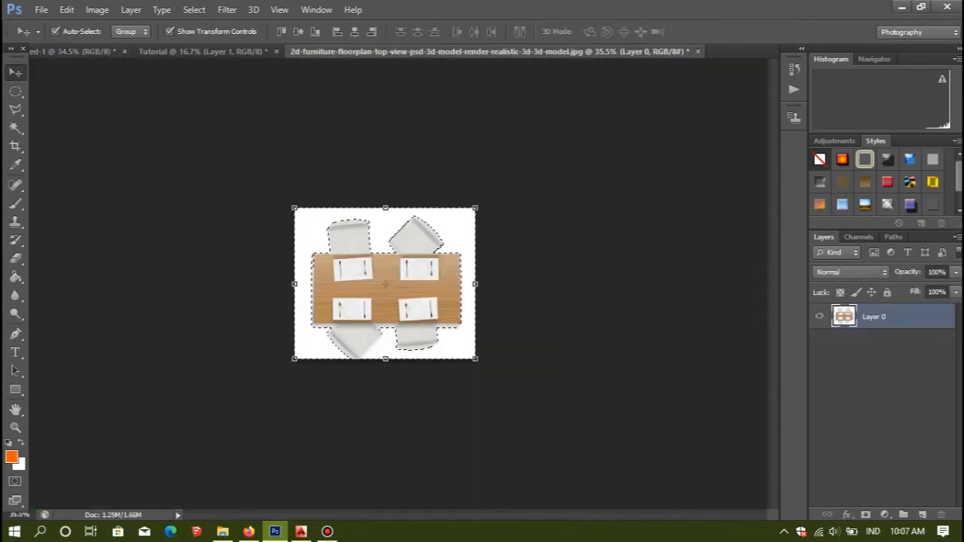
{"action": "key", "text": "ctrl+0"}
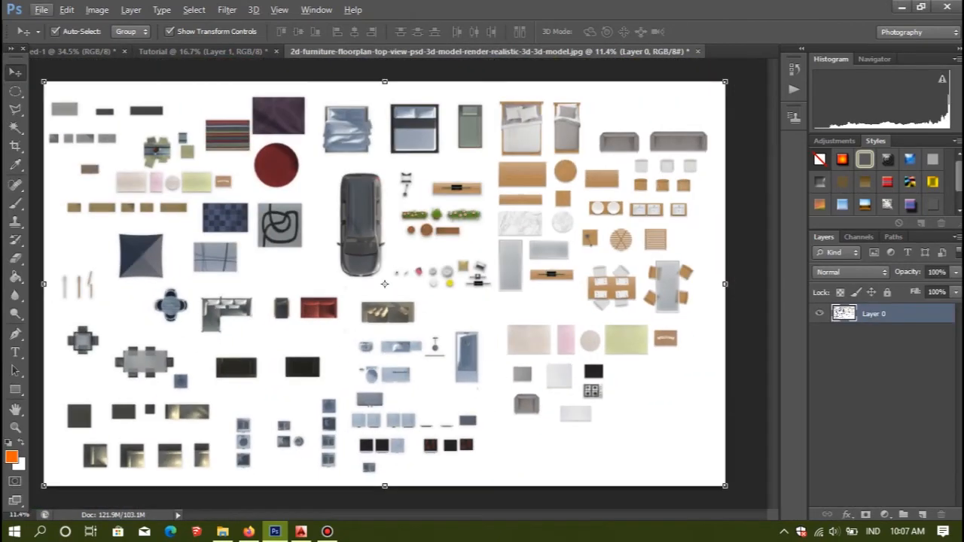
{"action": "left_click", "coordinate": [697, 52]}
{"action": "left_click", "coordinate": [487, 211]}
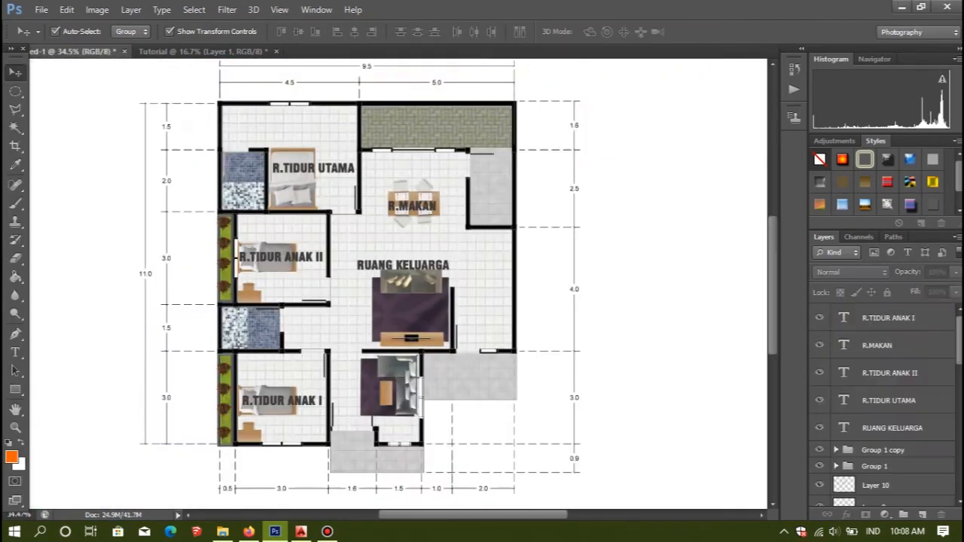
- Open 2d-interior-design-screenshot-2.jpg from a MATERIAL PHOTOSHOP subfolder in Photoshop and convert its background into a regular layer
{"action": "left_click", "coordinate": [254, 532]}
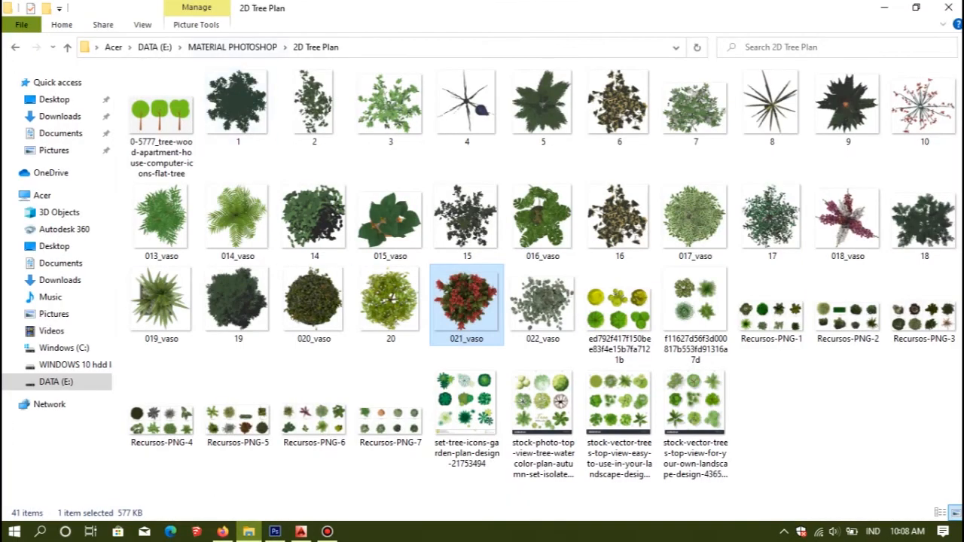
{"action": "left_click", "coordinate": [232, 47]}
{"action": "double_click", "coordinate": [239, 105]}
{"action": "double_click", "coordinate": [550, 117]}
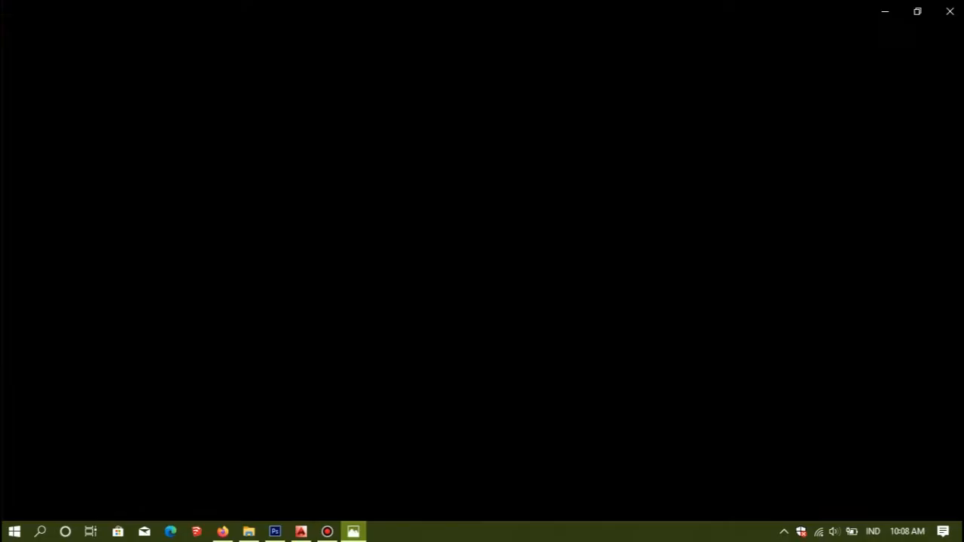
{"action": "left_click", "coordinate": [948, 9]}
{"action": "left_click_drag", "start_coordinate": [536, 117], "coordinate": [528, 51]}
{"action": "double_click", "coordinate": [882, 313]}
{"action": "key", "text": "Return"}
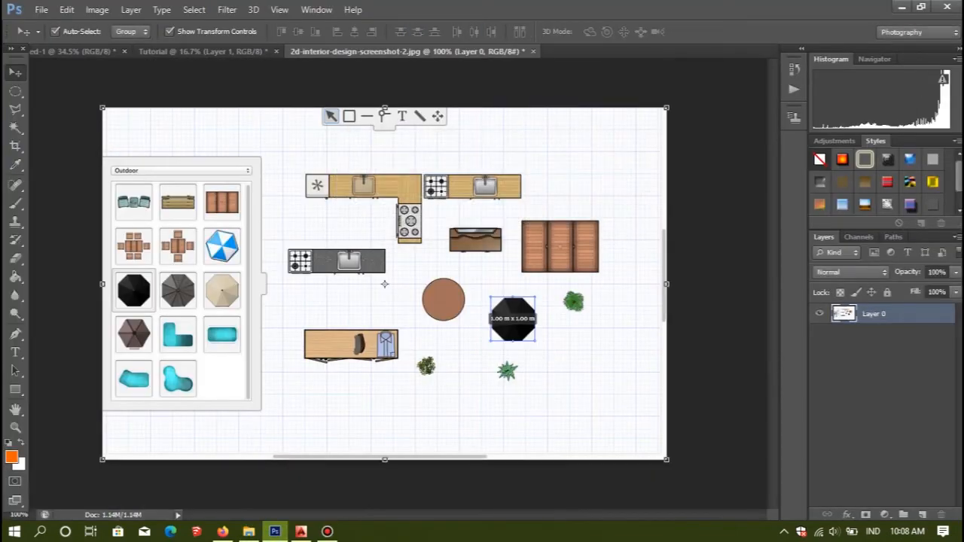
- Crop the image to the L-shaped wooden kitchen counter with sink and stove
{"action": "left_click", "coordinate": [15, 146]}
{"action": "scroll", "coordinate": [373, 255], "scroll_direction": "up", "scroll_amount": 3}
{"action": "left_click_drag", "start_coordinate": [271, 136], "coordinate": [441, 244]}
{"action": "key", "text": "Return"}
- Delete the white grid background around the kitchen counter using the Magic Wand with a tolerance of 50
{"action": "key", "text": "w"}
{"action": "scroll", "coordinate": [385, 283], "scroll_direction": "up", "scroll_amount": 4}
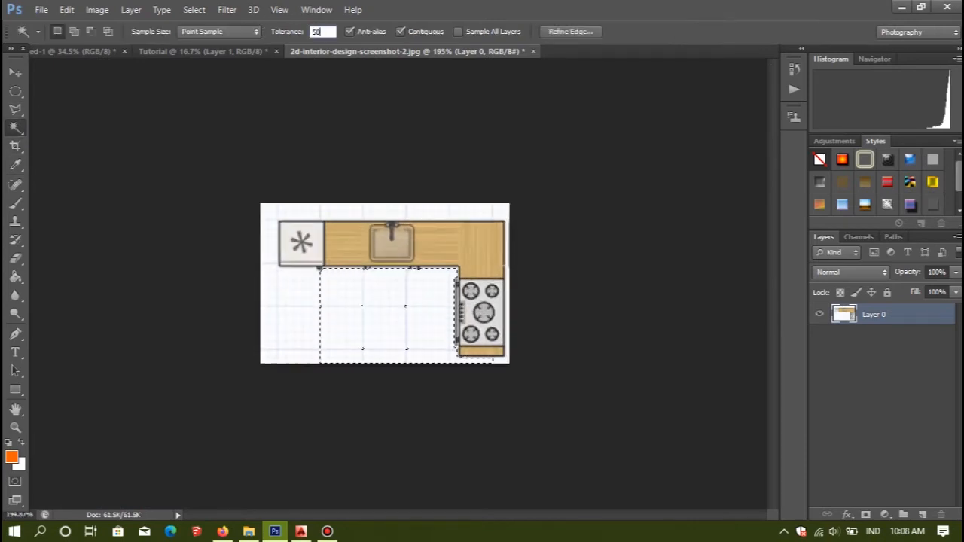
{"action": "key", "text": "Delete"}
{"action": "key", "text": "ctrl+d"}
- Place the cut-out counter in the floor plan's kitchen, rotated 90° and flipped so the stove sits in the upper corner
{"action": "key", "text": "v"}
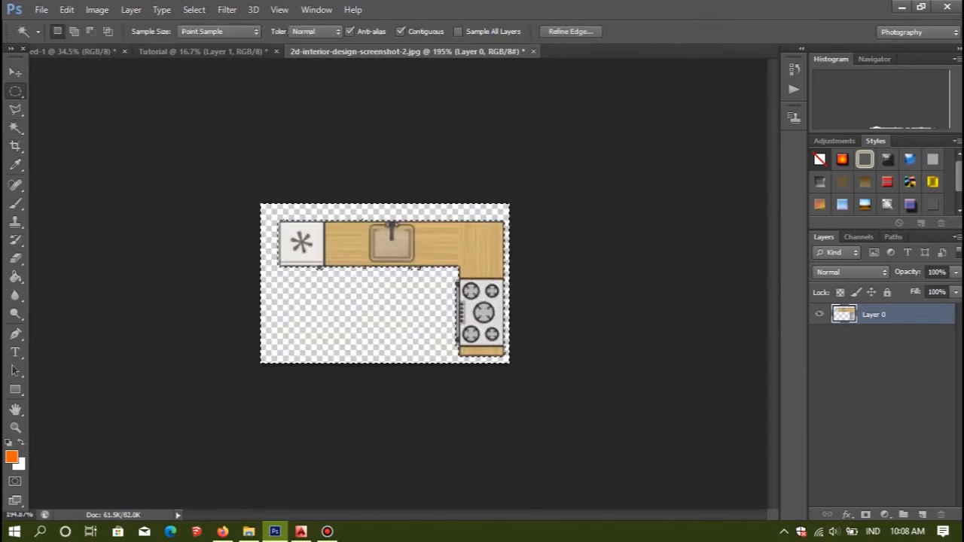
{"action": "left_click_drag", "start_coordinate": [393, 289], "coordinate": [498, 261]}
{"action": "key", "text": "ctrl+t"}
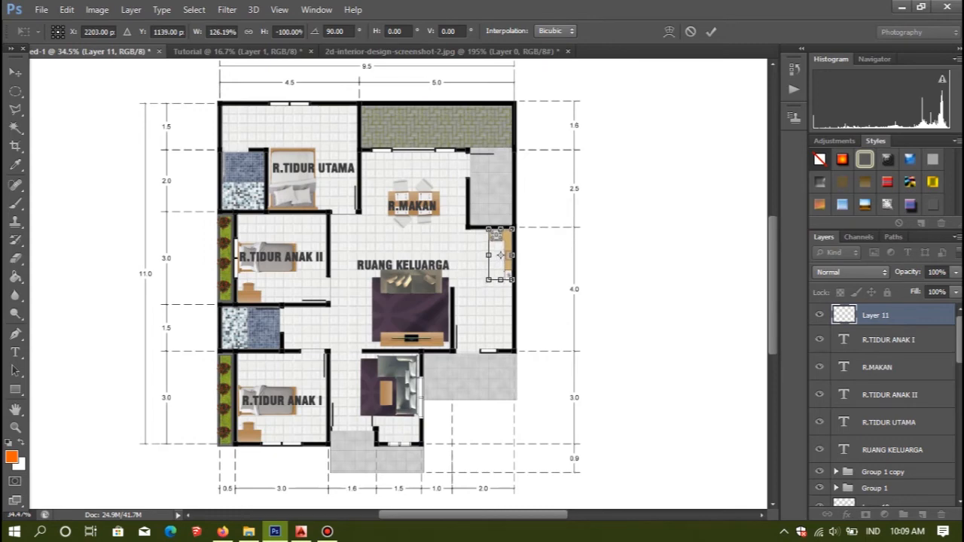
{"action": "key", "text": "Return"}
- Enlarge the kitchen counter to about 182% so it fits the kitchen's upper and outer walls
{"action": "scroll", "coordinate": [569, 238], "scroll_direction": "up", "scroll_amount": 5}
{"action": "left_click_drag", "start_coordinate": [441, 305], "coordinate": [408, 372]}
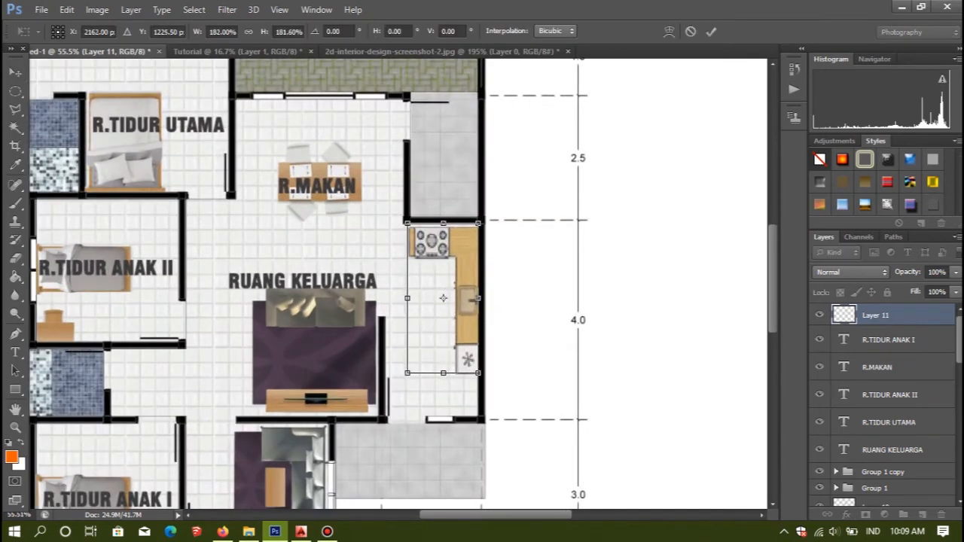
{"action": "key", "text": "Return"}
{"action": "scroll", "coordinate": [613, 248], "scroll_direction": "down", "scroll_amount": 5}
{"action": "left_click", "coordinate": [613, 248]}
- Duplicate the R.MAKAN label into the kitchen above the counter layer and change its text to "R.DAPUR"
{"action": "scroll", "coordinate": [613, 249], "scroll_direction": "down", "scroll_amount": 1}
{"action": "scroll", "coordinate": [614, 249], "scroll_direction": "up", "scroll_amount": 2}
{"action": "left_click_drag", "start_coordinate": [512, 285], "coordinate": [513, 286]}
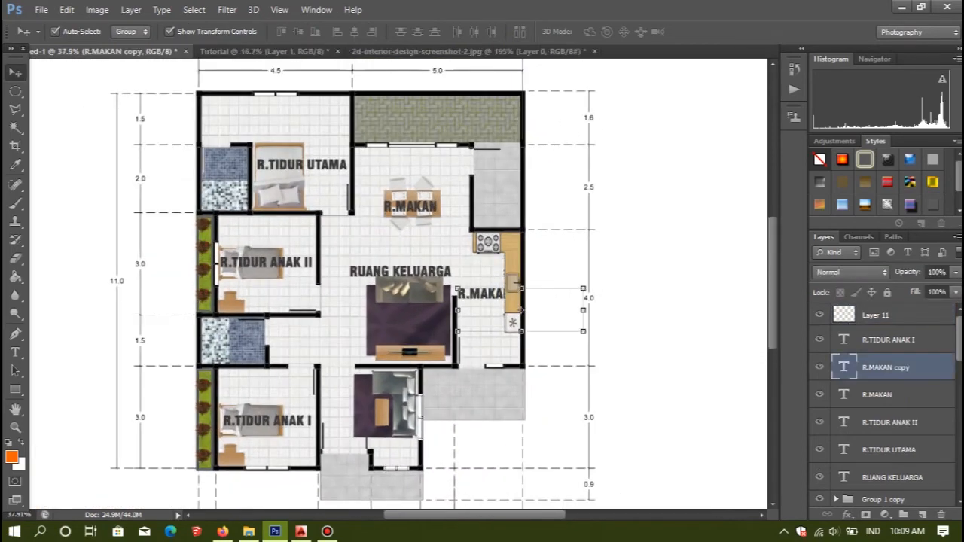
{"action": "key", "text": "t"}
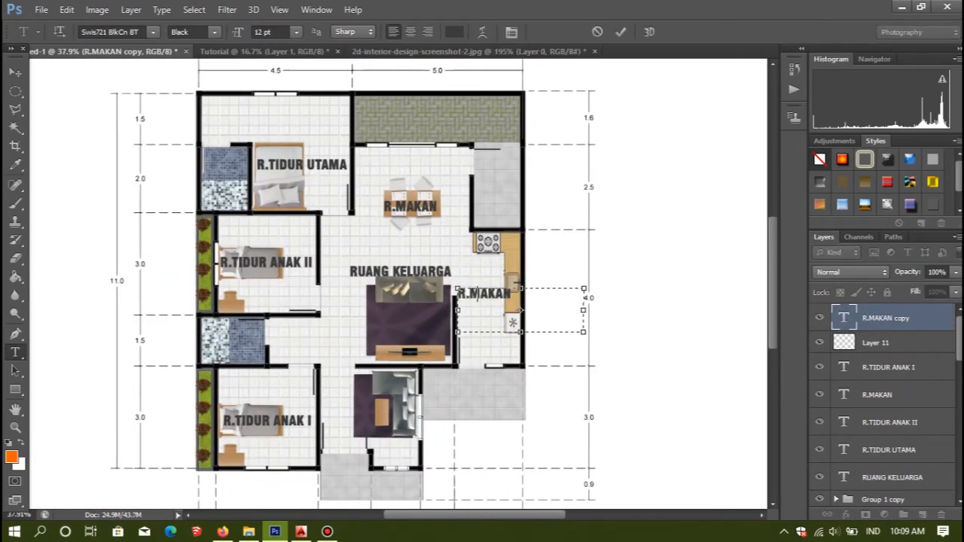
{"action": "left_click", "coordinate": [621, 31]}
{"action": "key", "text": "v"}
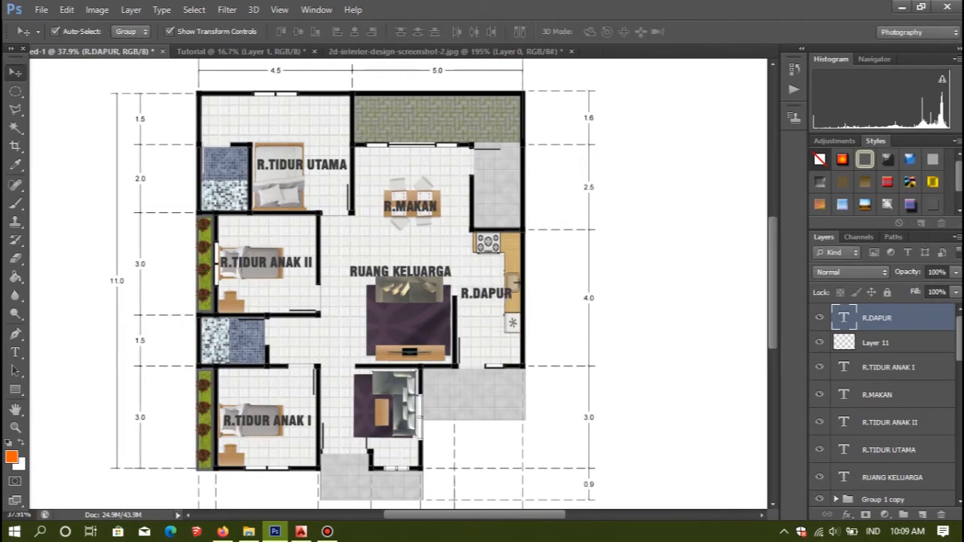
{"action": "left_click", "coordinate": [632, 256]}
- Duplicate the R.DAPUR label onto the side terrace below the kitchen and change its text to "TERAS"
{"action": "scroll", "coordinate": [513, 271], "scroll_direction": "down", "scroll_amount": 3}
{"action": "scroll", "coordinate": [486, 309], "scroll_direction": "up", "scroll_amount": 4}
{"action": "scroll", "coordinate": [486, 309], "scroll_direction": "down", "scroll_amount": 2}
{"action": "left_click_drag", "start_coordinate": [499, 212], "coordinate": [488, 320]}
{"action": "key", "text": "t"}
{"action": "left_click", "coordinate": [486, 322]}
{"action": "key", "text": "ctrl+s"}
{"action": "key", "text": "Escape"}
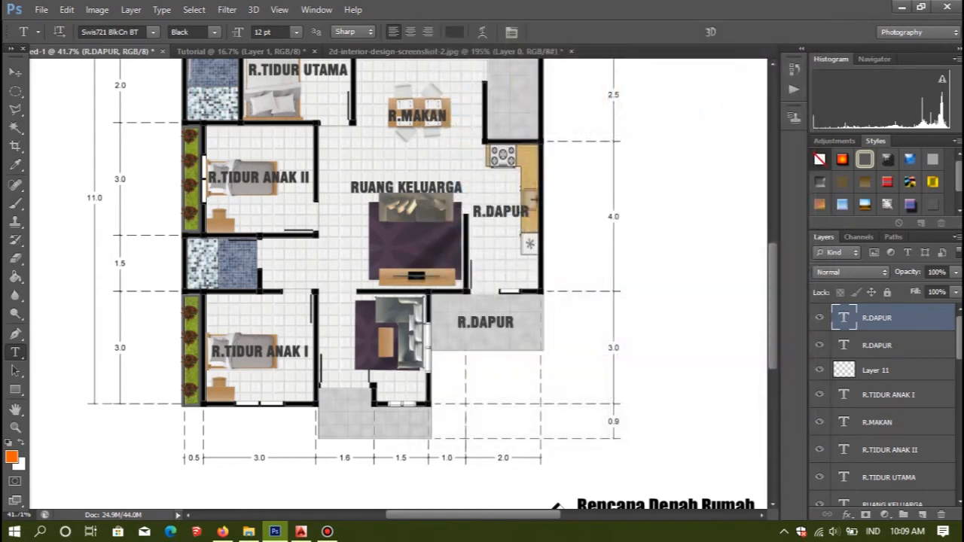
{"action": "type", "text": "TERAS"}
{"action": "left_click", "coordinate": [621, 32]}
- Duplicate the TERAS label onto the front terrace and into the laundry room, changing the laundry copy to "R.CUCI"
{"action": "key", "text": "v"}
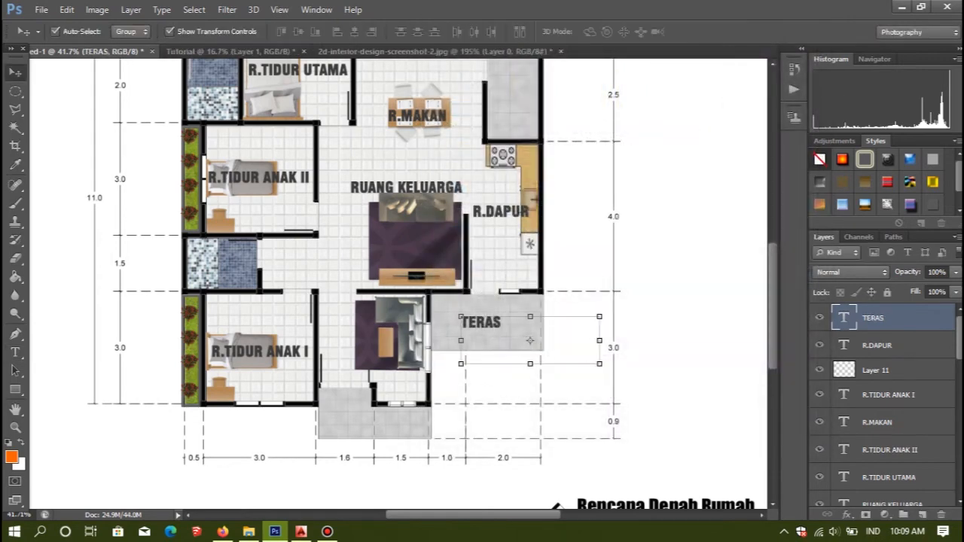
{"action": "left_click_drag", "start_coordinate": [486, 323], "coordinate": [376, 423]}
{"action": "scroll", "coordinate": [416, 395], "scroll_direction": "down", "scroll_amount": 4}
{"action": "left_click_drag", "start_coordinate": [463, 346], "coordinate": [486, 196]}
{"action": "key", "text": "t"}
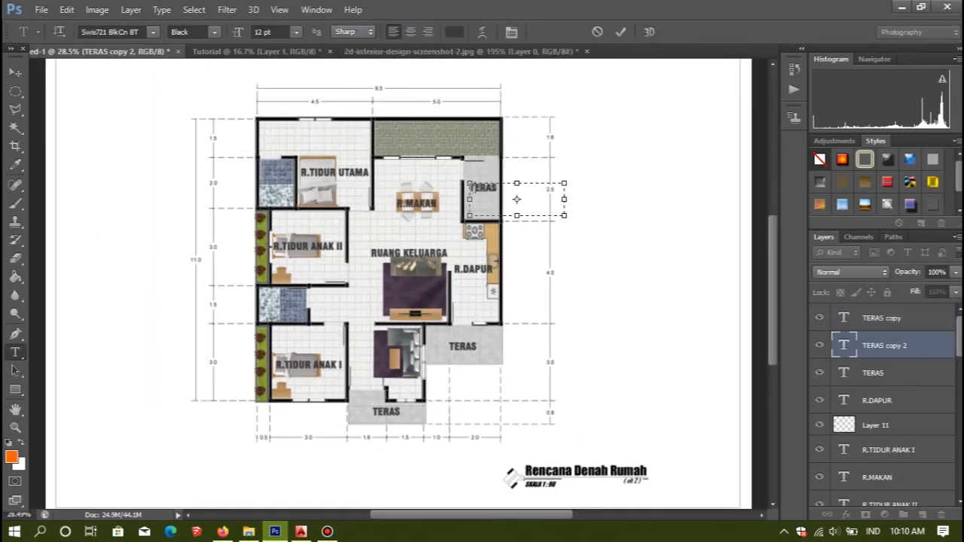
- Duplicate the R.CUCI label onto the paved drying yard and change its text to "R. JEMUR"
{"action": "key", "text": "v"}
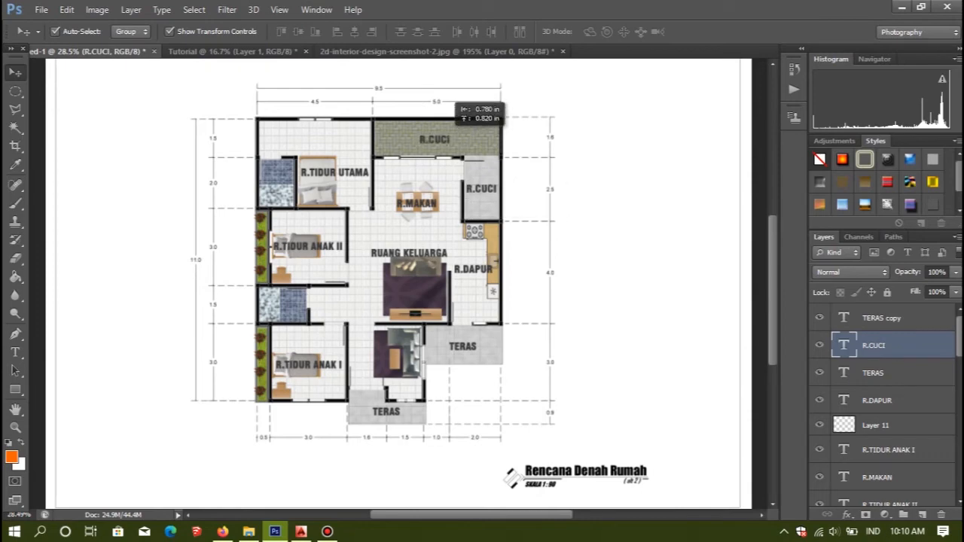
{"action": "left_click_drag", "start_coordinate": [441, 137], "coordinate": [441, 137]}
{"action": "key", "text": "t"}
{"action": "left_click", "coordinate": [439, 139]}
{"action": "key", "text": "ctrl+a"}
{"action": "type", "text": "T"}
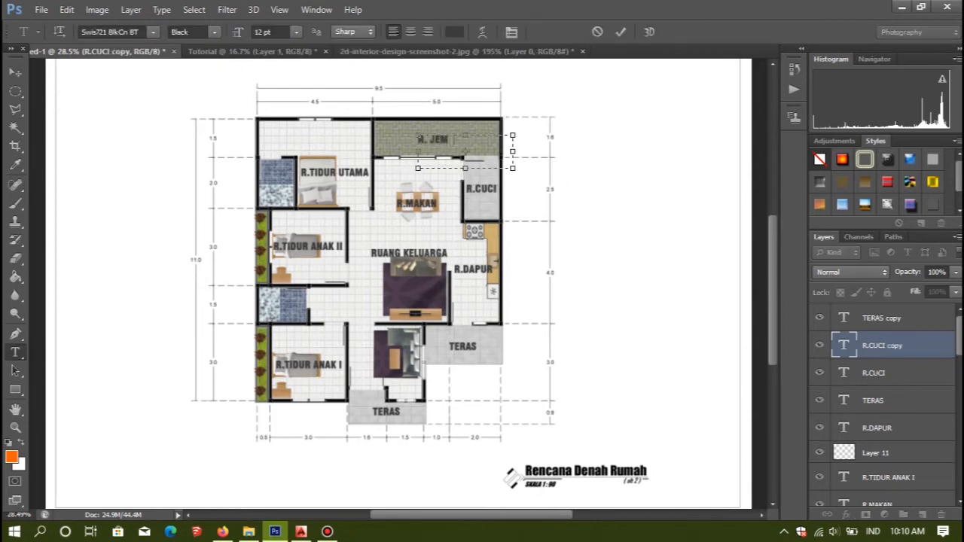
{"action": "key", "text": "ctrl+Return"}
{"action": "key", "text": "v"}
- Set the foreground colour to the olive green sampled from the grass strip beside the middle bedroom
{"action": "scroll", "coordinate": [384, 283], "scroll_direction": "down", "scroll_amount": 4}
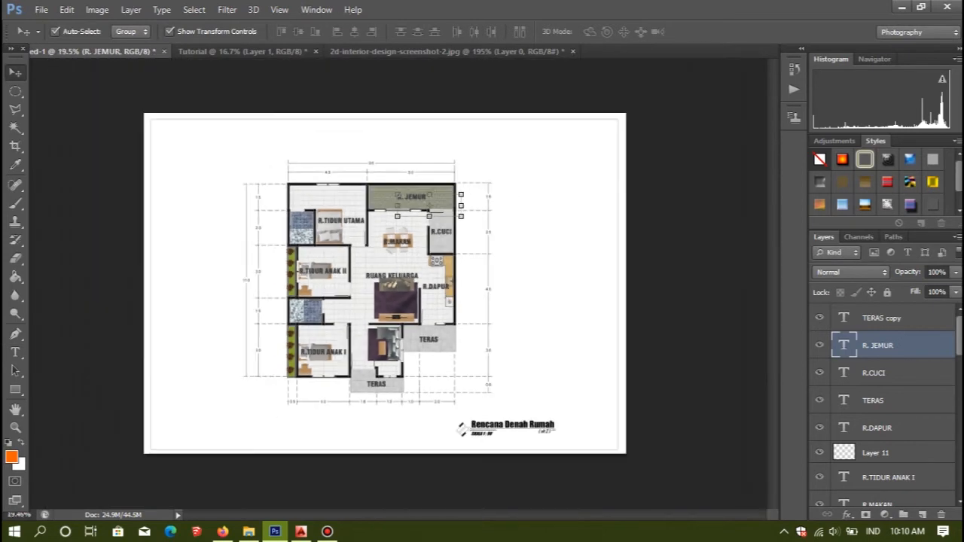
{"action": "scroll", "coordinate": [385, 283], "scroll_direction": "up", "scroll_amount": 4}
{"action": "scroll", "coordinate": [385, 283], "scroll_direction": "down", "scroll_amount": 1}
{"action": "scroll", "coordinate": [385, 283], "scroll_direction": "up", "scroll_amount": 1}
{"action": "scroll", "coordinate": [384, 283], "scroll_direction": "down", "scroll_amount": 1}
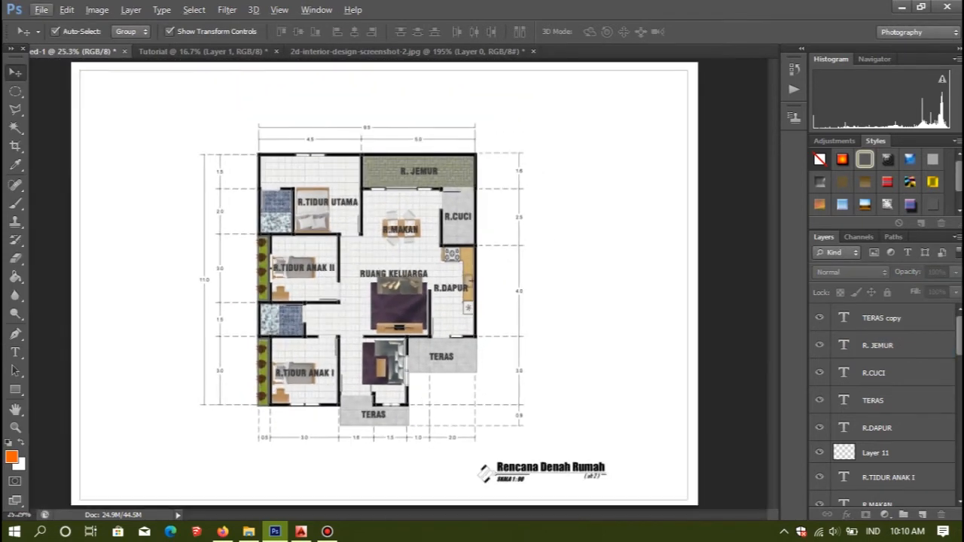
{"action": "left_click", "coordinate": [11, 456]}
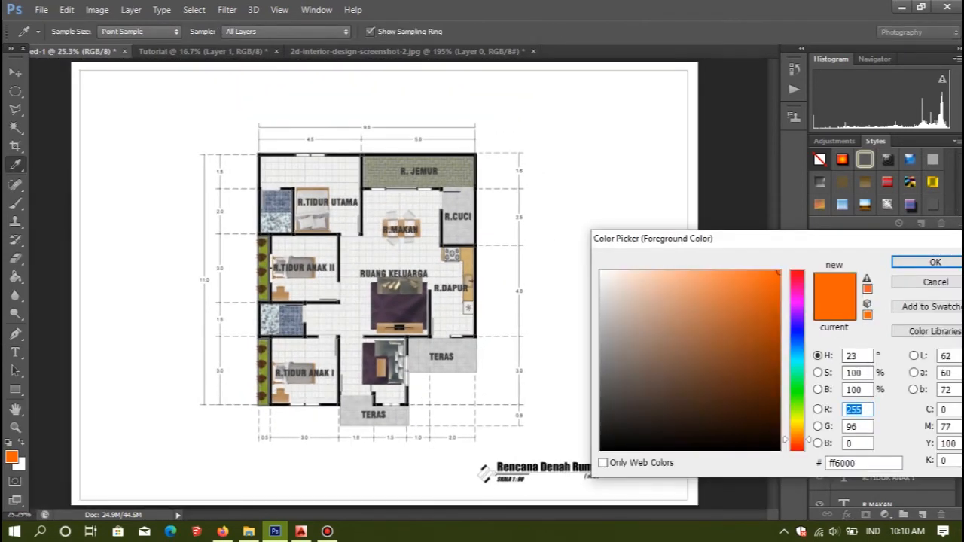
{"action": "left_click", "coordinate": [263, 260]}
{"action": "left_click", "coordinate": [935, 263]}
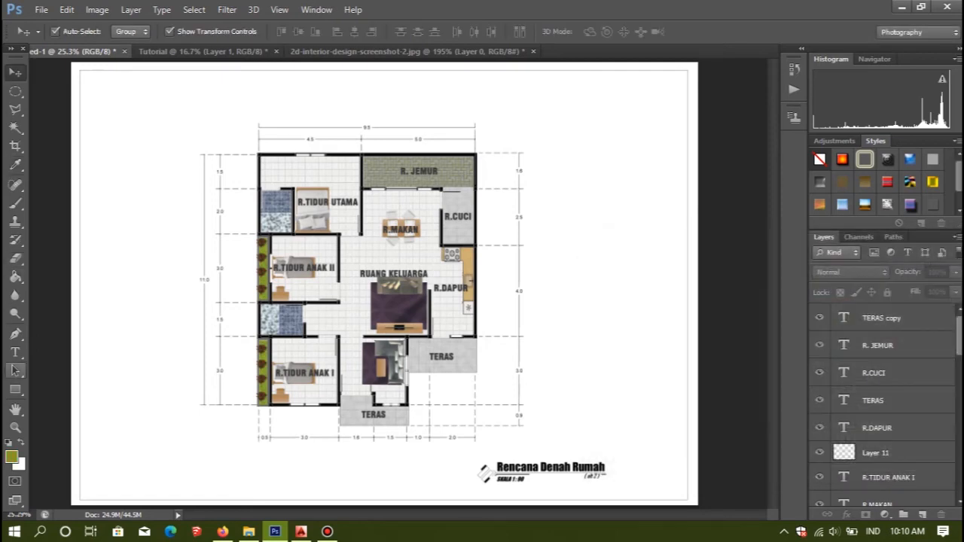
- Draw an olive green rectangle covering the whole house plan with a narrow margin around the outer walls
{"action": "left_click", "coordinate": [15, 390]}
{"action": "left_click_drag", "start_coordinate": [399, 219], "coordinate": [499, 432]}
{"action": "left_click", "coordinate": [612, 466]}
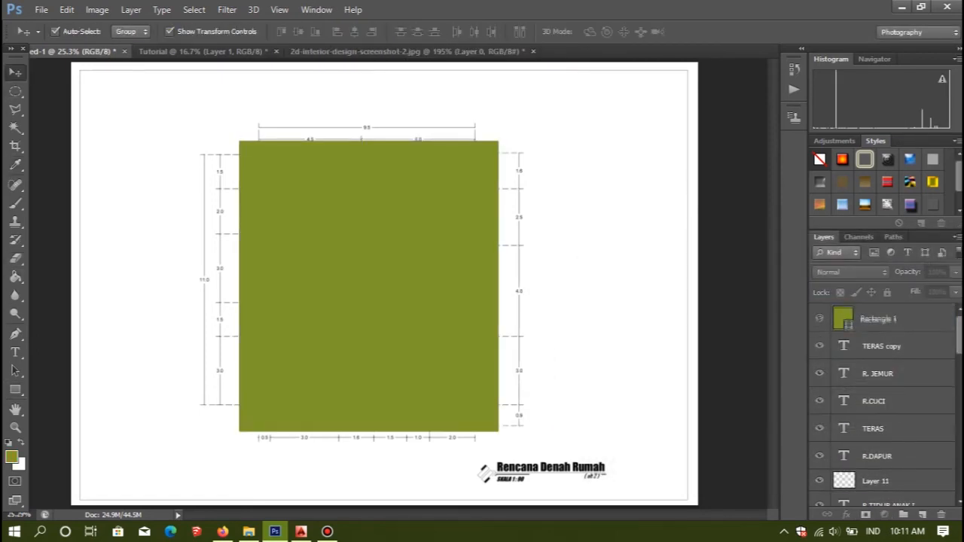
- Move the green rectangle's layer to directly above the Background layer, behind the floor plan
{"action": "scroll", "coordinate": [881, 399], "scroll_direction": "down", "scroll_amount": 10}
{"action": "left_click_drag", "start_coordinate": [882, 496], "coordinate": [881, 482]}
{"action": "left_click", "coordinate": [612, 301]}
{"action": "scroll", "coordinate": [351, 311], "scroll_direction": "up", "scroll_amount": 2}
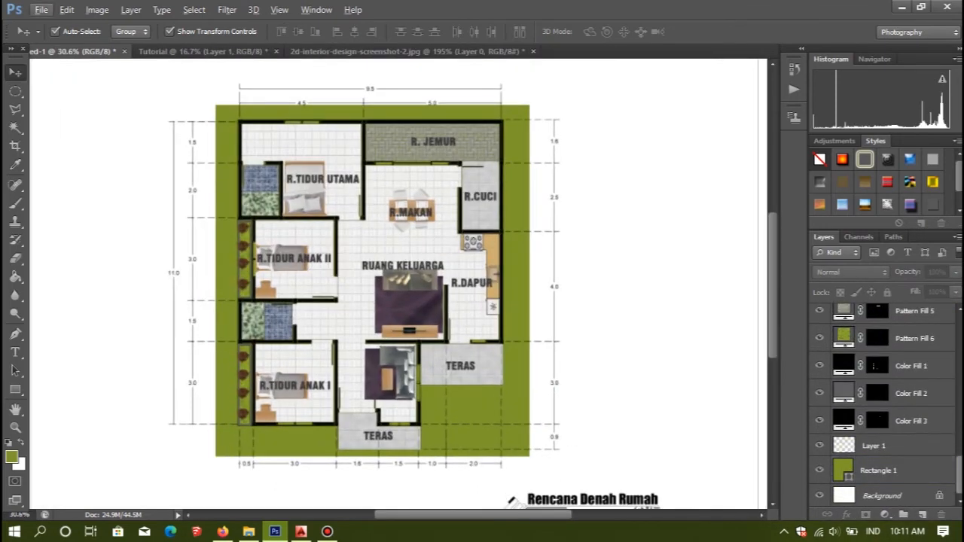
{"action": "left_click", "coordinate": [475, 405]}
{"action": "left_click", "coordinate": [15, 389]}
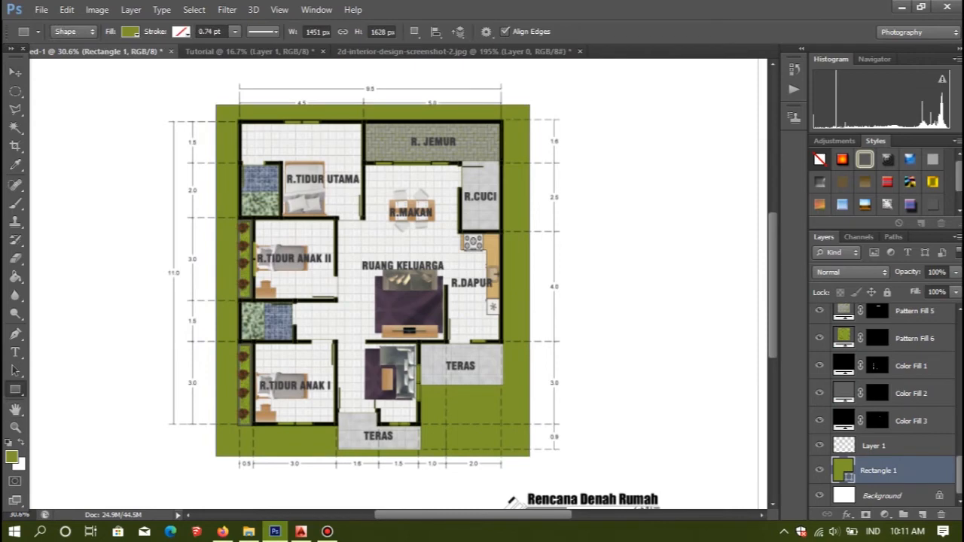
{"action": "left_click", "coordinate": [130, 32]}
{"action": "left_click", "coordinate": [68, 99]}
{"action": "key", "text": "Return"}
{"action": "key", "text": "ctrl+z"}
{"action": "left_click", "coordinate": [15, 72]}
{"action": "left_click", "coordinate": [113, 317]}
- Draw white-filled rectangles without an outline over the master bedroom window and the dining room windows facing the drying yard
{"action": "left_click", "coordinate": [15, 389]}
{"action": "left_click", "coordinate": [129, 31]}
{"action": "left_click", "coordinate": [68, 98]}
{"action": "key", "text": "Return"}
{"action": "scroll", "coordinate": [284, 106], "scroll_direction": "up", "scroll_amount": 8}
{"action": "left_click_drag", "start_coordinate": [281, 149], "coordinate": [409, 174]}
{"action": "scroll", "coordinate": [370, 136], "scroll_direction": "down", "scroll_amount": 3}
{"action": "scroll", "coordinate": [594, 209], "scroll_direction": "up", "scroll_amount": 2}
{"action": "left_click_drag", "start_coordinate": [493, 243], "coordinate": [704, 257]}
{"action": "scroll", "coordinate": [678, 256], "scroll_direction": "down", "scroll_amount": 3}
{"action": "scroll", "coordinate": [483, 317], "scroll_direction": "up", "scroll_amount": 4}
- Draw white rectangles over the outer windows of the R.TIDUR ANAK II and R.TIDUR ANAK I bedrooms
{"action": "left_click_drag", "start_coordinate": [457, 195], "coordinate": [484, 271]}
{"action": "scroll", "coordinate": [483, 272], "scroll_direction": "down", "scroll_amount": 4}
{"action": "scroll", "coordinate": [467, 422], "scroll_direction": "up", "scroll_amount": 5}
{"action": "left_click_drag", "start_coordinate": [443, 416], "coordinate": [589, 448]}
{"action": "scroll", "coordinate": [589, 448], "scroll_direction": "down", "scroll_amount": 4}
{"action": "scroll", "coordinate": [573, 422], "scroll_direction": "up", "scroll_amount": 5}
- Draw white rectangles over the living room's front and side windows and over the kitchen window beside the side terrace
{"action": "left_click_drag", "start_coordinate": [711, 430], "coordinate": [712, 430]}
{"action": "left_click_drag", "start_coordinate": [743, 181], "coordinate": [683, 330]}
{"action": "scroll", "coordinate": [683, 330], "scroll_direction": "down", "scroll_amount": 4}
{"action": "scroll", "coordinate": [452, 331], "scroll_direction": "up", "scroll_amount": 5}
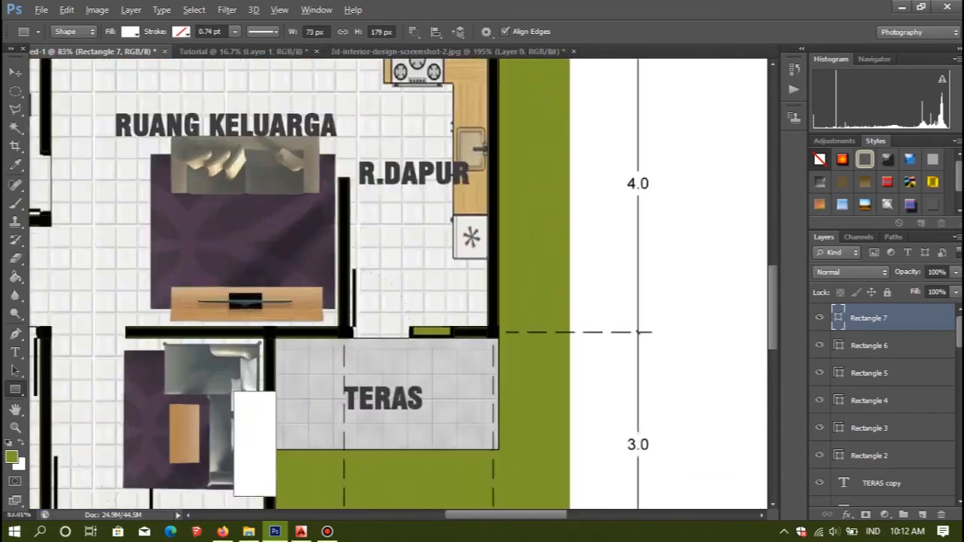
{"action": "left_click_drag", "start_coordinate": [457, 317], "coordinate": [400, 348]}
{"action": "scroll", "coordinate": [399, 348], "scroll_direction": "down", "scroll_amount": 4}
{"action": "scroll", "coordinate": [540, 327], "scroll_direction": "down", "scroll_amount": 3}
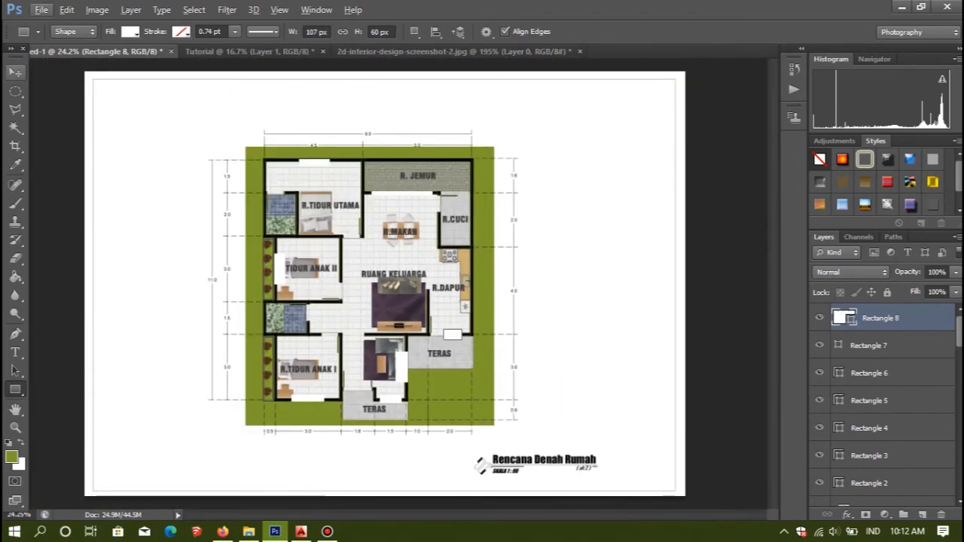
- Select the seven white window rectangle layers, Rectangle 2 to Rectangle 8, and group them
{"action": "left_click", "coordinate": [15, 71]}
{"action": "left_click", "coordinate": [402, 367]}
{"action": "left_click", "coordinate": [389, 399], "text": "shift"}
{"action": "left_click", "coordinate": [309, 399], "text": "shift"}
{"action": "left_click", "coordinate": [314, 162]}
{"action": "left_click", "coordinate": [870, 400], "text": "shift"}
{"action": "left_click", "coordinate": [870, 373], "text": "shift"}
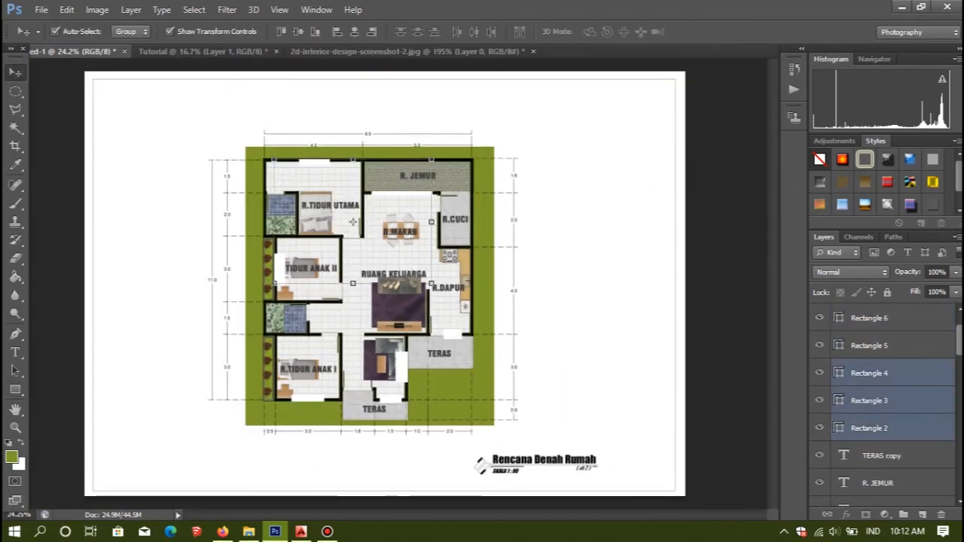
{"action": "left_click", "coordinate": [869, 318], "text": "shift"}
{"action": "scroll", "coordinate": [869, 332], "scroll_direction": "up", "scroll_amount": 2}
{"action": "left_click", "coordinate": [869, 345], "text": "shift"}
{"action": "left_click", "coordinate": [869, 318], "text": "shift"}
{"action": "key", "text": "ctrl+g"}
- Move the group of window rectangles to directly below Layer 1, above the green Rectangle 1
{"action": "left_click_drag", "start_coordinate": [874, 312], "coordinate": [874, 447]}
{"action": "scroll", "coordinate": [352, 367], "scroll_direction": "up", "scroll_amount": 5}
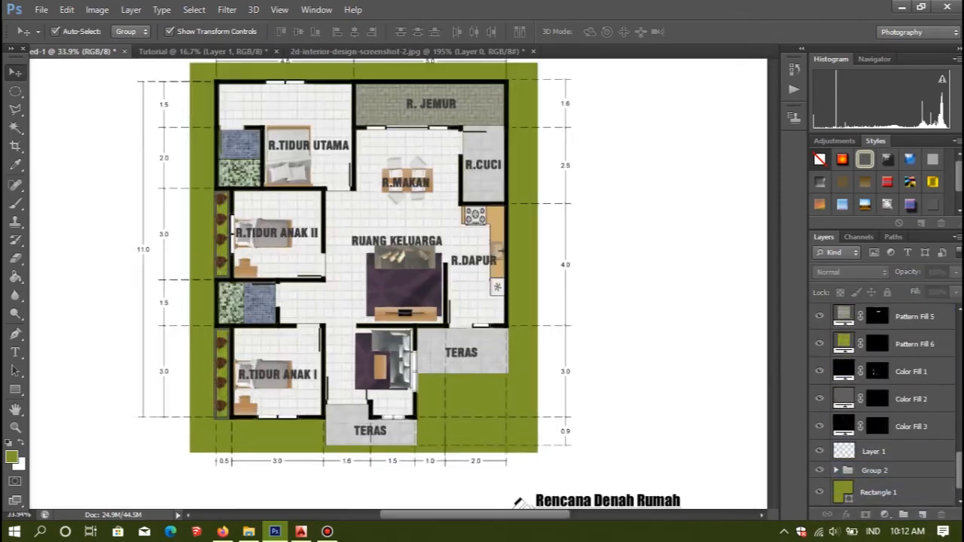
{"action": "scroll", "coordinate": [398, 283], "scroll_direction": "down", "scroll_amount": 2}
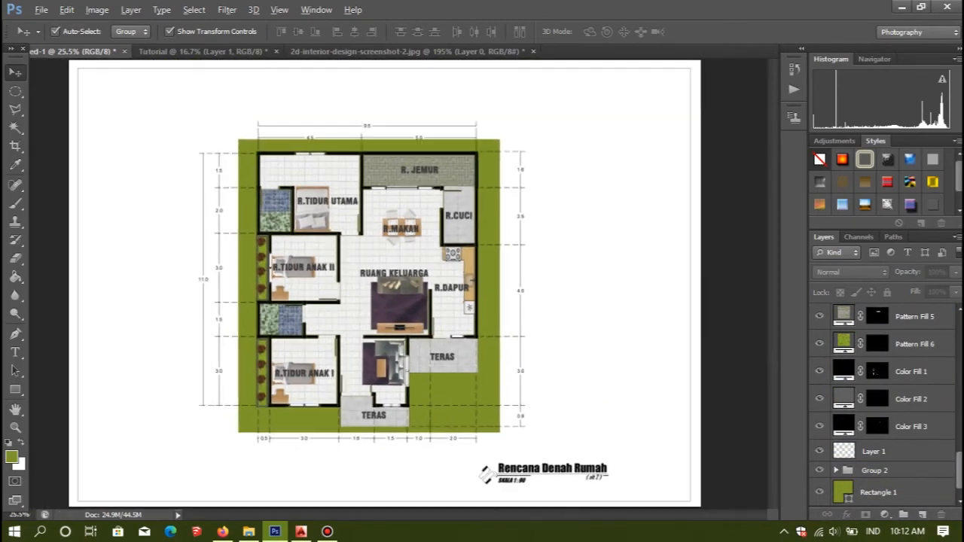
{"action": "scroll", "coordinate": [397, 283], "scroll_direction": "up", "scroll_amount": 1}
- Switch to File Explorer and open the Exterior subfolder of 3DM - Floor Plan Blocks_Ditim
{"action": "left_click", "coordinate": [249, 532]}
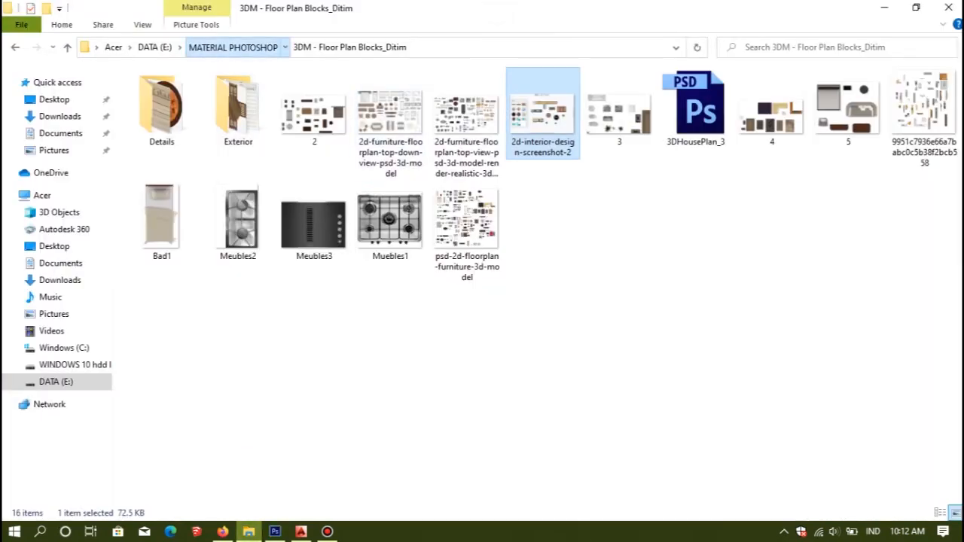
{"action": "left_click", "coordinate": [232, 46]}
{"action": "double_click", "coordinate": [237, 109]}
{"action": "double_click", "coordinate": [237, 109]}
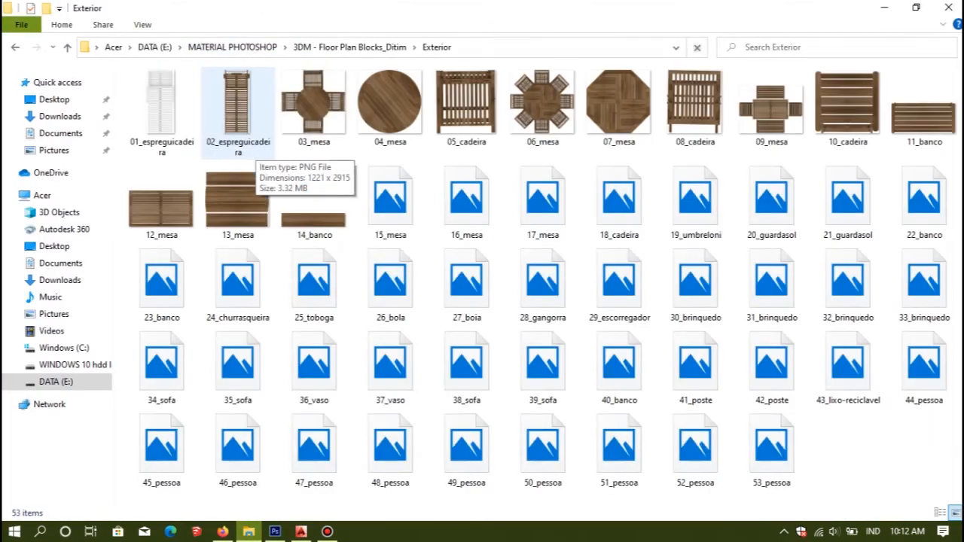
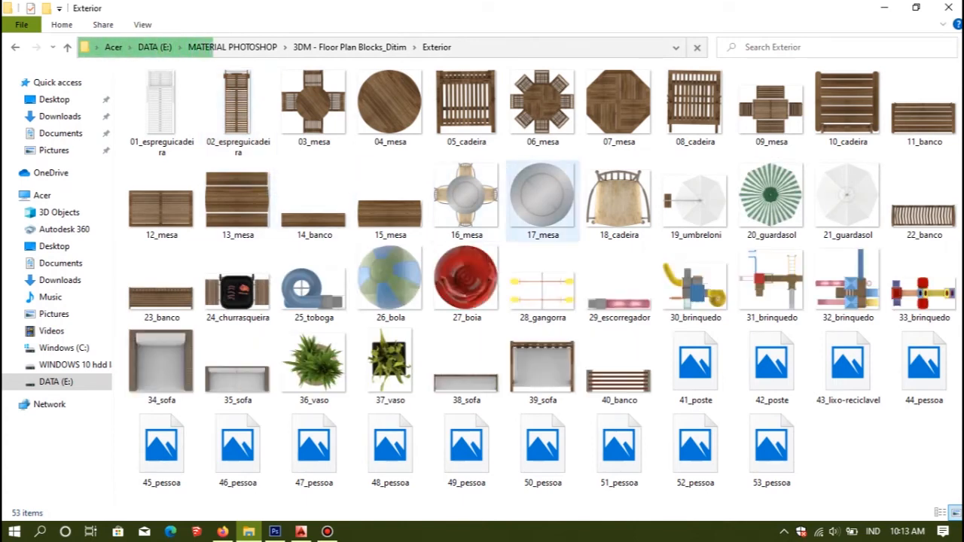
- Place the 18_cadeira chair image into the floor plan in Photoshop, scaled down to about 2.8 %
{"action": "left_click_drag", "start_coordinate": [618, 200], "coordinate": [385, 284]}
{"action": "scroll", "coordinate": [384, 284], "scroll_direction": "down", "scroll_amount": 5}
{"action": "left_click_drag", "start_coordinate": [549, 132], "coordinate": [252, 398]}
{"action": "scroll", "coordinate": [228, 418], "scroll_direction": "up", "scroll_amount": 5}
{"action": "left_click_drag", "start_coordinate": [140, 484], "coordinate": [383, 354]}
{"action": "scroll", "coordinate": [383, 355], "scroll_direction": "up", "scroll_amount": 4}
{"action": "left_click_drag", "start_coordinate": [432, 308], "coordinate": [359, 371]}
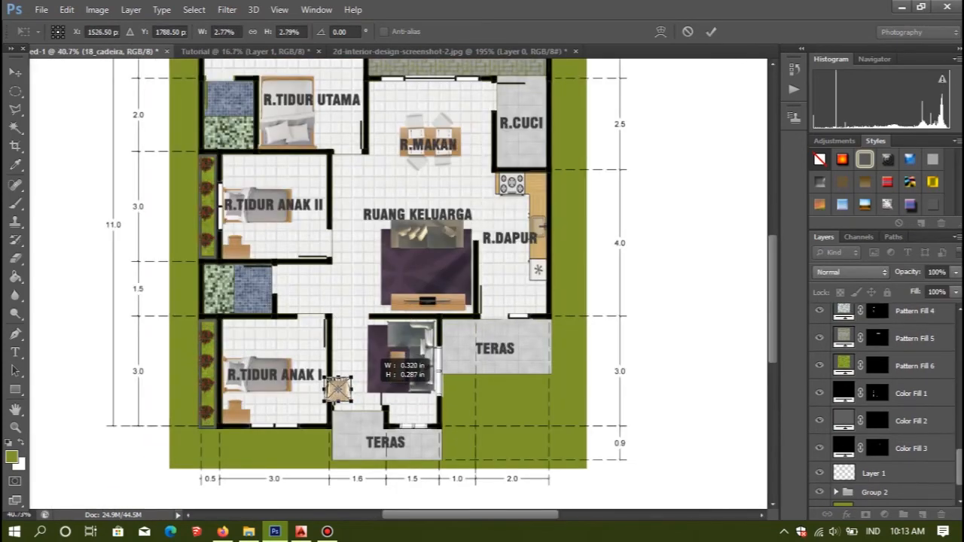
{"action": "key", "text": "Return"}
- Move the chair onto the front terrace below the living room window and shrink it to about 1.9 %
{"action": "scroll", "coordinate": [348, 414], "scroll_direction": "up", "scroll_amount": 6}
{"action": "left_click_drag", "start_coordinate": [323, 282], "coordinate": [588, 428]}
{"action": "left_click_drag", "start_coordinate": [607, 389], "coordinate": [582, 407]}
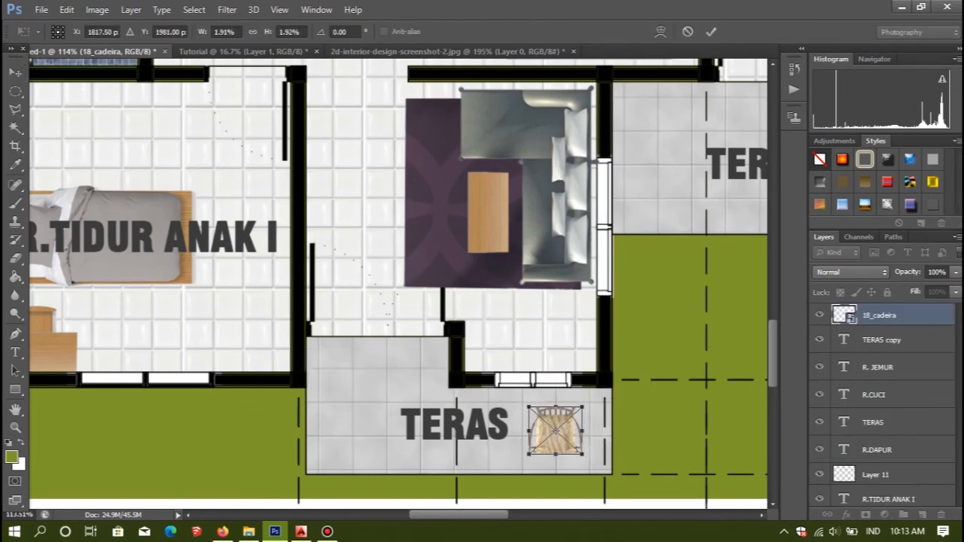
{"action": "key", "text": "Return"}
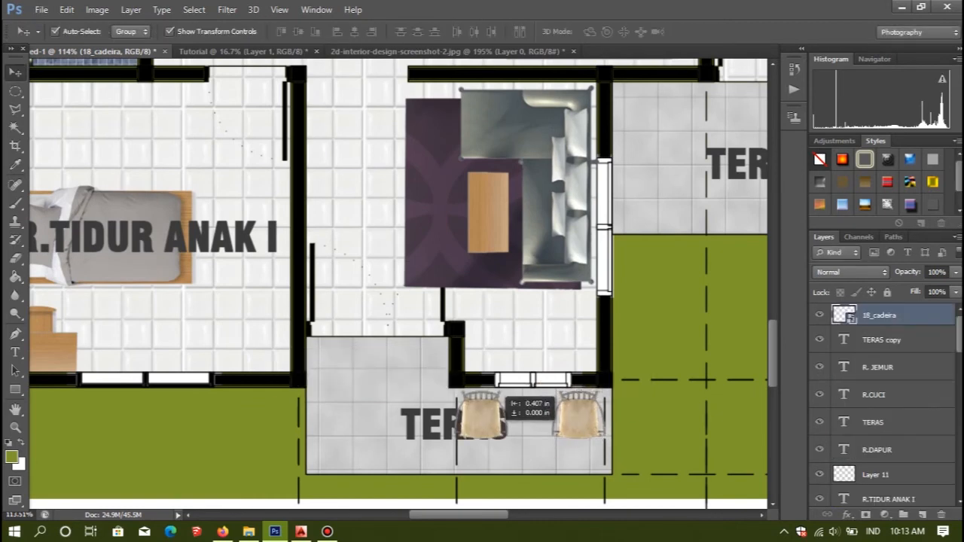
- Duplicate the terrace chair to the other side of the window and move both chair layers below the TERAS copy label
{"action": "left_click_drag", "start_coordinate": [498, 396], "coordinate": [498, 396]}
{"action": "left_click", "coordinate": [896, 337], "text": "shift"}
{"action": "left_click_drag", "start_coordinate": [897, 337], "coordinate": [896, 377]}
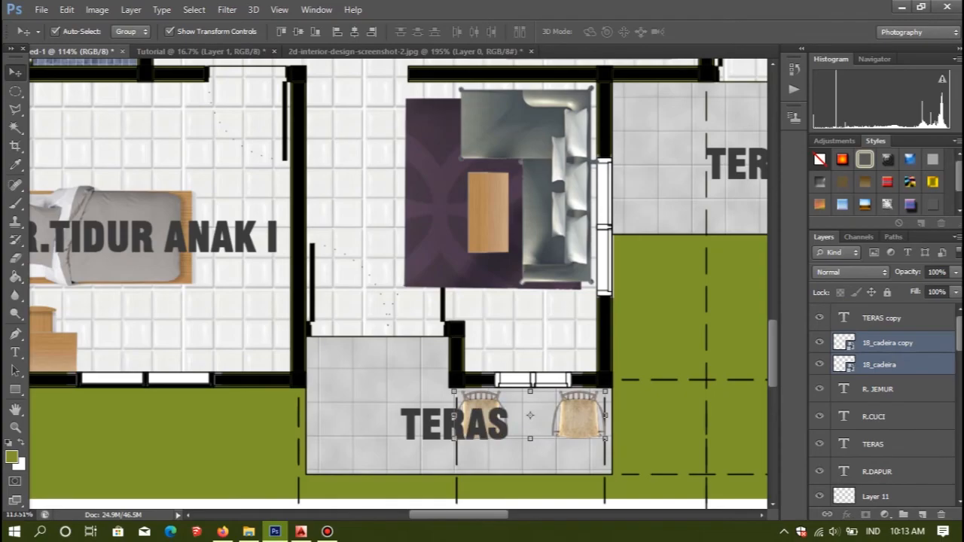
- Place the 50_pessoa person image from the Exterior folder into the floor plan, scaled down over the living room
{"action": "left_click", "coordinate": [248, 532]}
{"action": "left_click_drag", "start_coordinate": [539, 452], "coordinate": [384, 283]}
{"action": "scroll", "coordinate": [565, 282], "scroll_direction": "down", "scroll_amount": 8}
{"action": "left_click_drag", "start_coordinate": [509, 272], "coordinate": [591, 155]}
{"action": "left_click_drag", "start_coordinate": [645, 98], "coordinate": [325, 318]}
{"action": "left_click_drag", "start_coordinate": [390, 323], "coordinate": [390, 323]}
{"action": "key", "text": "Return"}
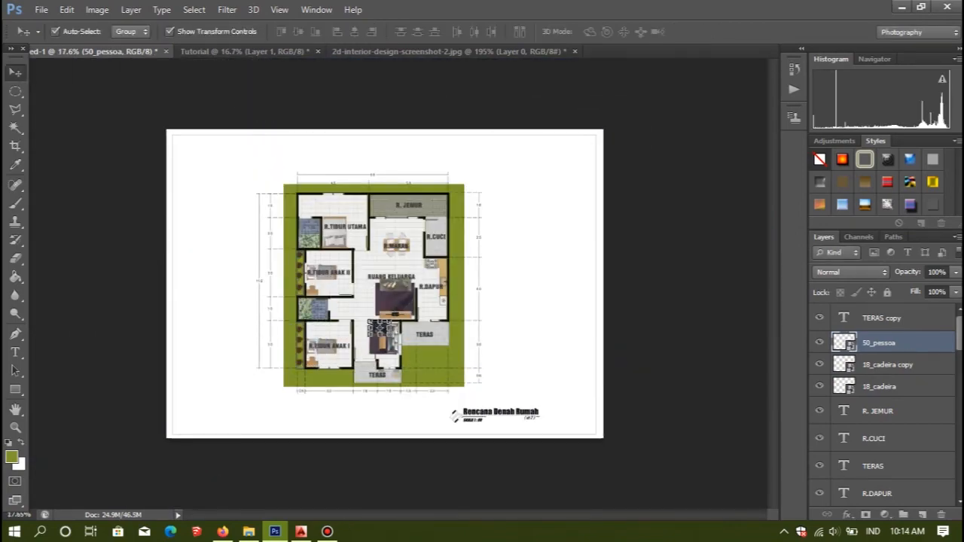
- Move the person to the front terrace by the entrance and shrink the figure to about 2.6 %
{"action": "left_click", "coordinate": [384, 354]}
{"action": "scroll", "coordinate": [384, 354], "scroll_direction": "up", "scroll_amount": 12}
{"action": "scroll", "coordinate": [400, 282], "scroll_direction": "down", "scroll_amount": 1}
{"action": "left_click", "coordinate": [384, 277]}
{"action": "left_click_drag", "start_coordinate": [325, 385], "coordinate": [325, 385]}
{"action": "scroll", "coordinate": [325, 385], "scroll_direction": "up", "scroll_amount": 11}
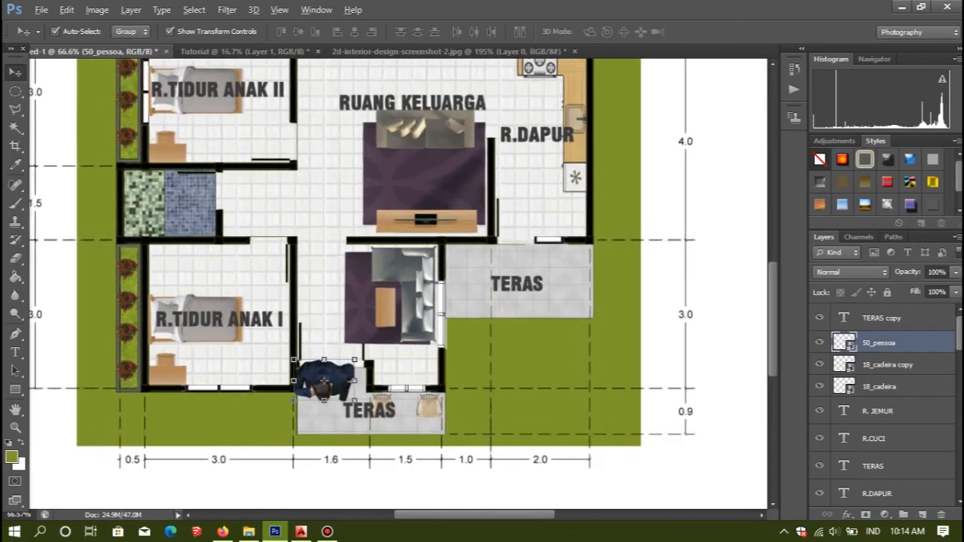
{"action": "left_click_drag", "start_coordinate": [245, 320], "coordinate": [297, 355]}
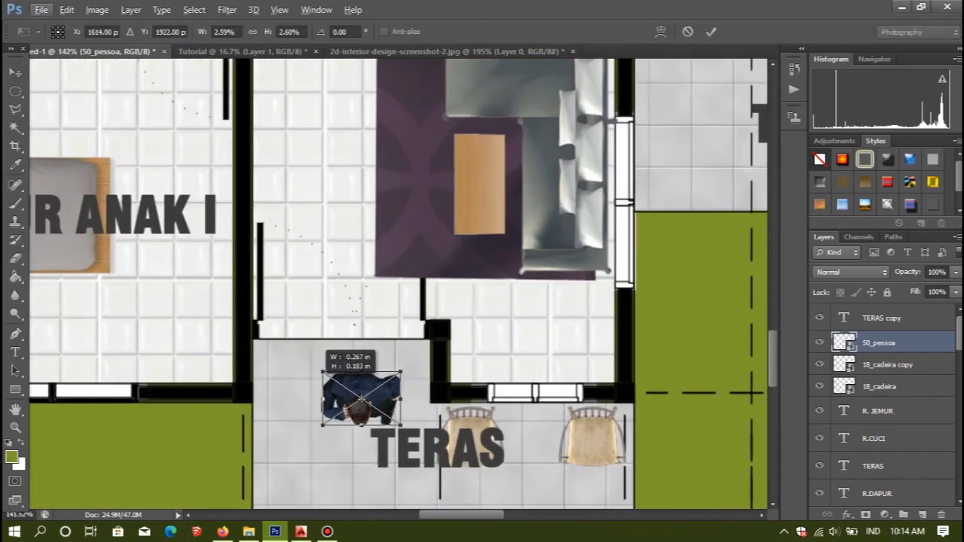
{"action": "key", "text": "Return"}
- Examine the whole floor plan with the chairs and the person on the front terrace
{"action": "scroll", "coordinate": [482, 354], "scroll_direction": "down", "scroll_amount": 10}
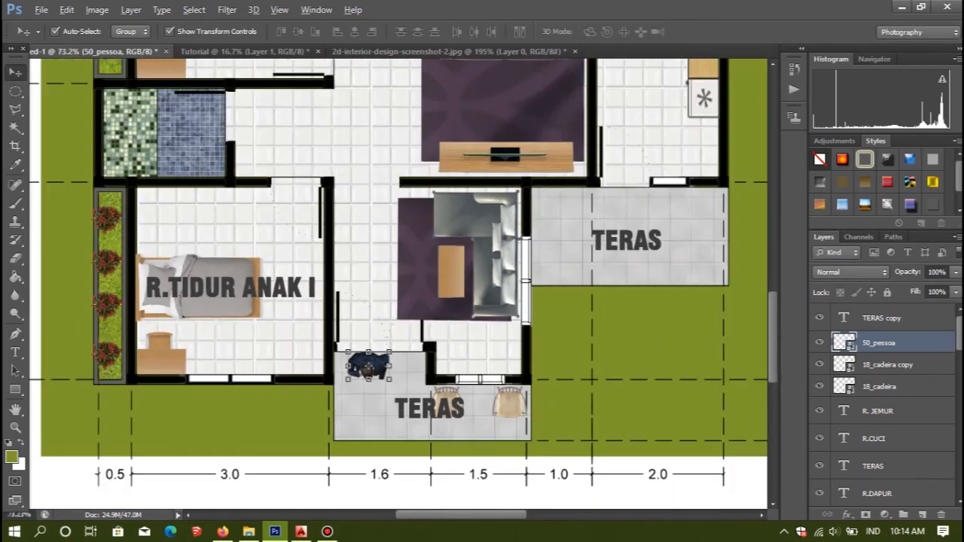
{"action": "scroll", "coordinate": [453, 365], "scroll_direction": "down", "scroll_amount": 3}
{"action": "scroll", "coordinate": [453, 365], "scroll_direction": "up", "scroll_amount": 3}
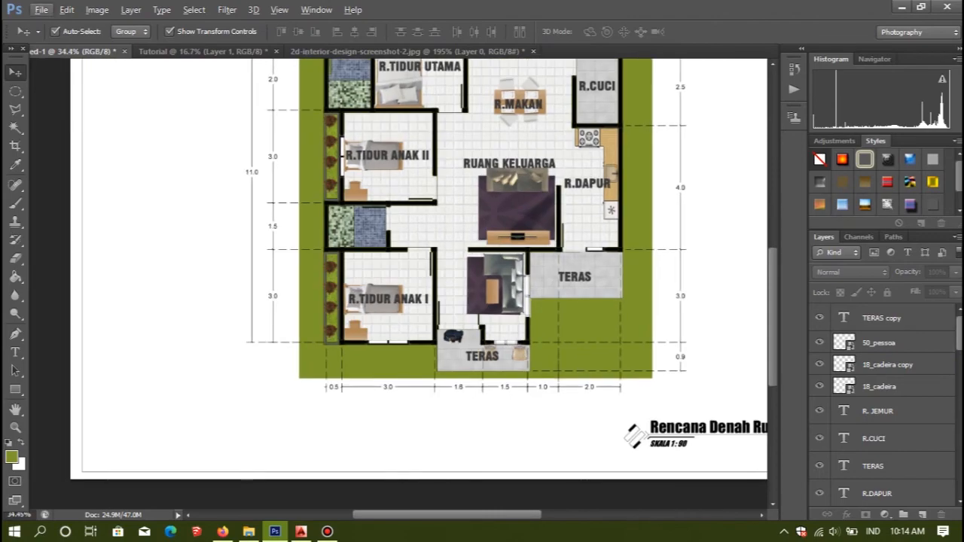
{"action": "left_click", "coordinate": [453, 337]}
{"action": "scroll", "coordinate": [399, 283], "scroll_direction": "down", "scroll_amount": 6}
{"action": "scroll", "coordinate": [398, 284], "scroll_direction": "up", "scroll_amount": 3}
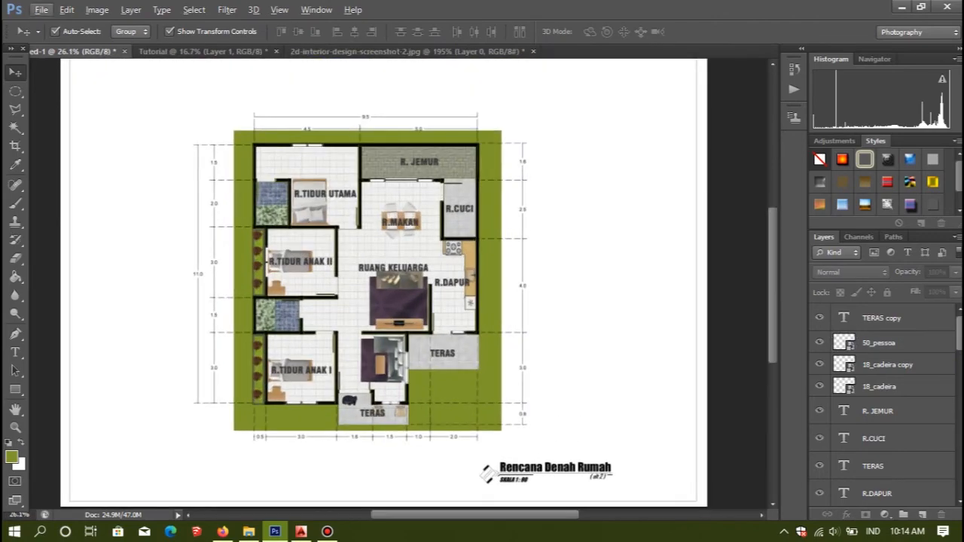
{"action": "scroll", "coordinate": [399, 283], "scroll_direction": "down", "scroll_amount": 2}
{"action": "scroll", "coordinate": [399, 284], "scroll_direction": "up", "scroll_amount": 1}
- Place the 36_vaso potted plant from the Exterior folder into the plan, scaled down to about 3.7 %
{"action": "left_click", "coordinate": [248, 532]}
{"action": "left_click_drag", "start_coordinate": [316, 366], "coordinate": [385, 284]}
{"action": "left_click_drag", "start_coordinate": [607, 77], "coordinate": [245, 415]}
{"action": "left_click_drag", "start_coordinate": [231, 438], "coordinate": [321, 369]}
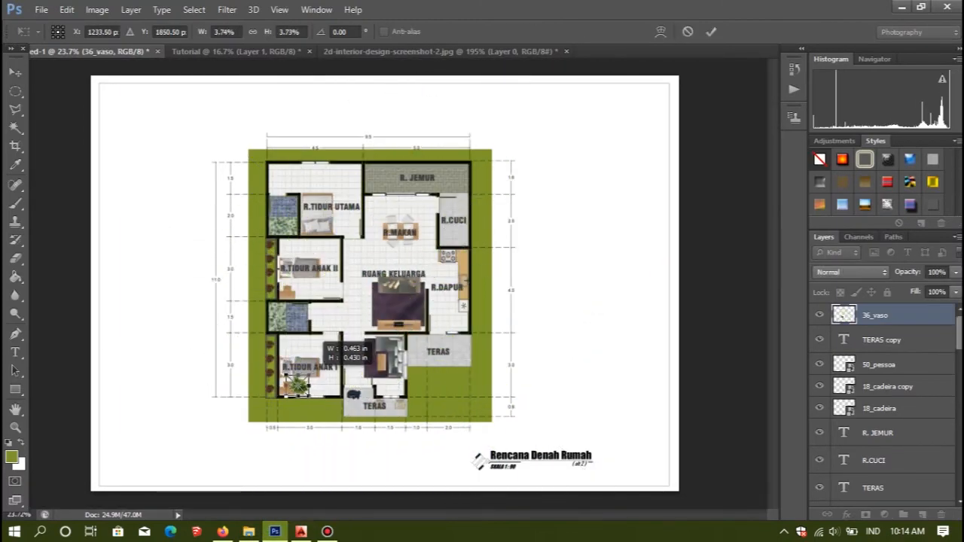
{"action": "key", "text": "Return"}
- Move the plant onto the grass in front of the R.TIDUR ANAK I bedroom, beside the terrace, at about 1.8 % scale
{"action": "left_click", "coordinate": [287, 416]}
{"action": "scroll", "coordinate": [288, 416], "scroll_direction": "up", "scroll_amount": 6}
{"action": "left_click_drag", "start_coordinate": [354, 211], "coordinate": [584, 336]}
{"action": "left_click_drag", "start_coordinate": [633, 421], "coordinate": [580, 371]}
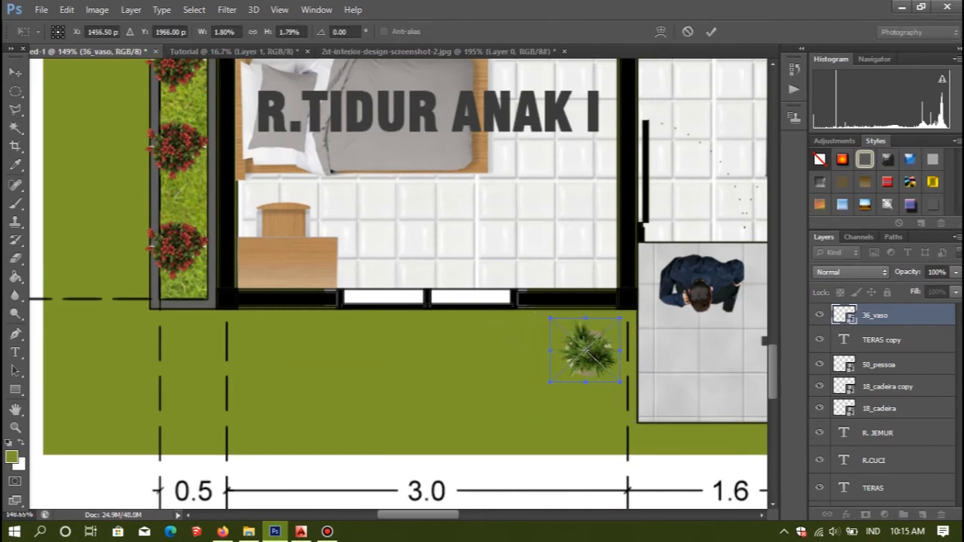
{"action": "key", "text": "Return"}
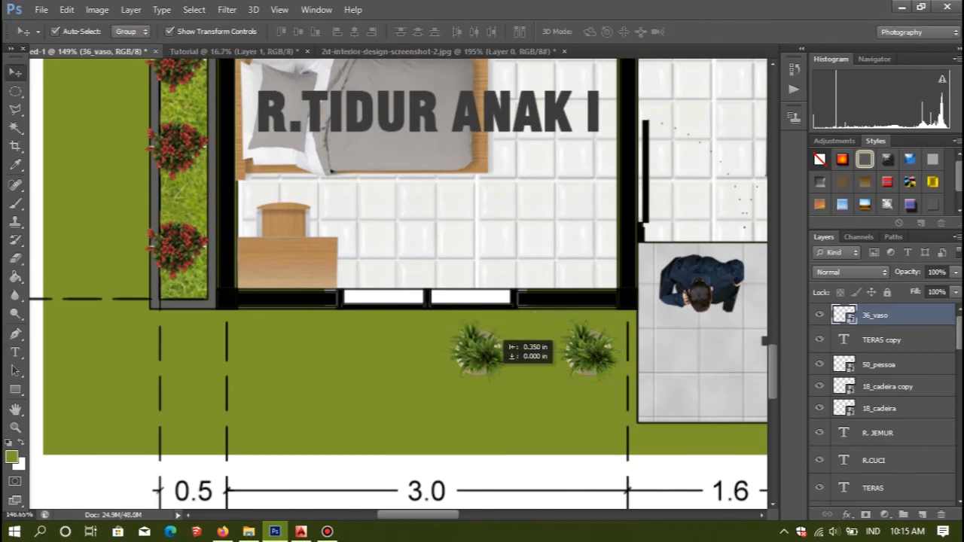
- Duplicate the potted plant three times in an evenly spaced row along the R.TIDUR ANAK I bedroom's front wall
{"action": "left_click_drag", "start_coordinate": [498, 360], "coordinate": [490, 360]}
{"action": "left_click", "coordinate": [491, 360]}
{"action": "key", "text": "Return"}
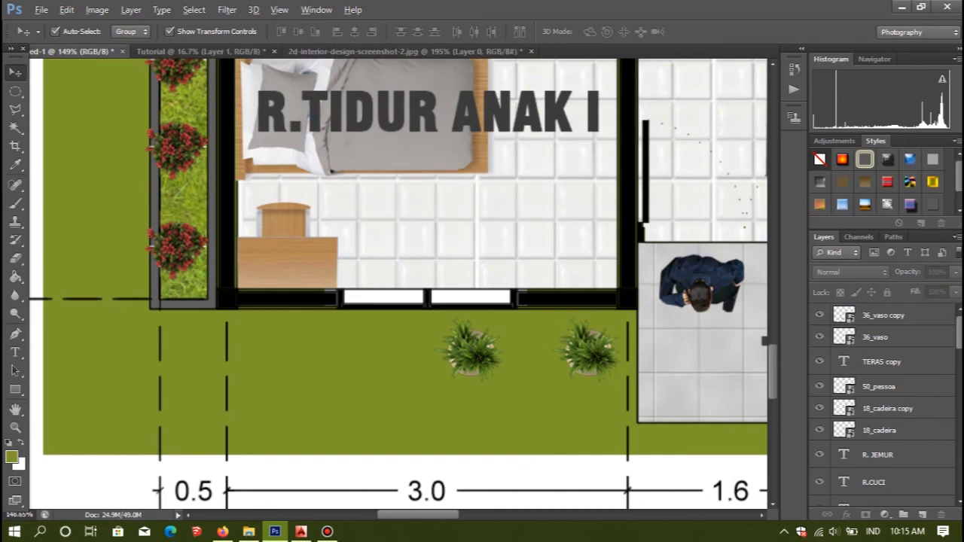
{"action": "left_click_drag", "start_coordinate": [373, 331], "coordinate": [373, 332]}
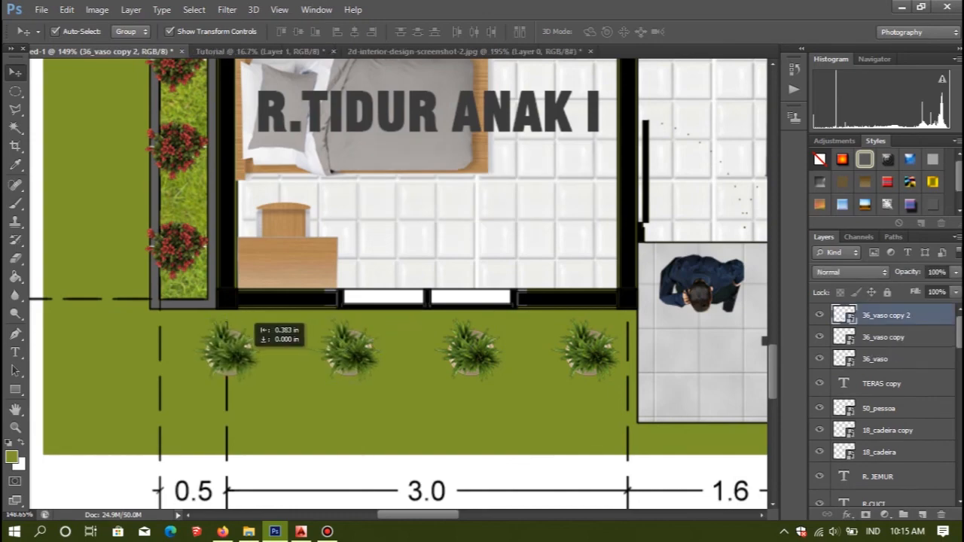
{"action": "left_click_drag", "start_coordinate": [243, 351], "coordinate": [243, 352]}
- Delete all four potted plants from the grass in front of the R.TIDUR ANAK I bedroom
{"action": "scroll", "coordinate": [300, 366], "scroll_direction": "down", "scroll_amount": 6}
{"action": "key", "text": "Delete"}
{"action": "key", "text": "Delete"}
{"action": "key", "text": "Delete"}
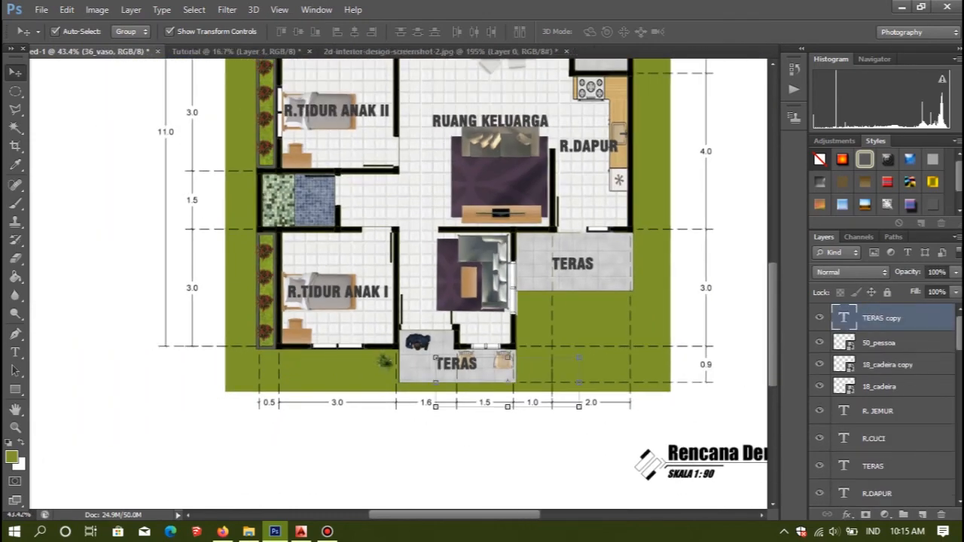
{"action": "scroll", "coordinate": [385, 362], "scroll_direction": "down", "scroll_amount": 5}
{"action": "left_click", "coordinate": [385, 362]}
{"action": "scroll", "coordinate": [422, 339], "scroll_direction": "up", "scroll_amount": 3}
{"action": "scroll", "coordinate": [429, 377], "scroll_direction": "down", "scroll_amount": 2}
{"action": "scroll", "coordinate": [430, 377], "scroll_direction": "up", "scroll_amount": 2}
{"action": "scroll", "coordinate": [354, 264], "scroll_direction": "down", "scroll_amount": 1}
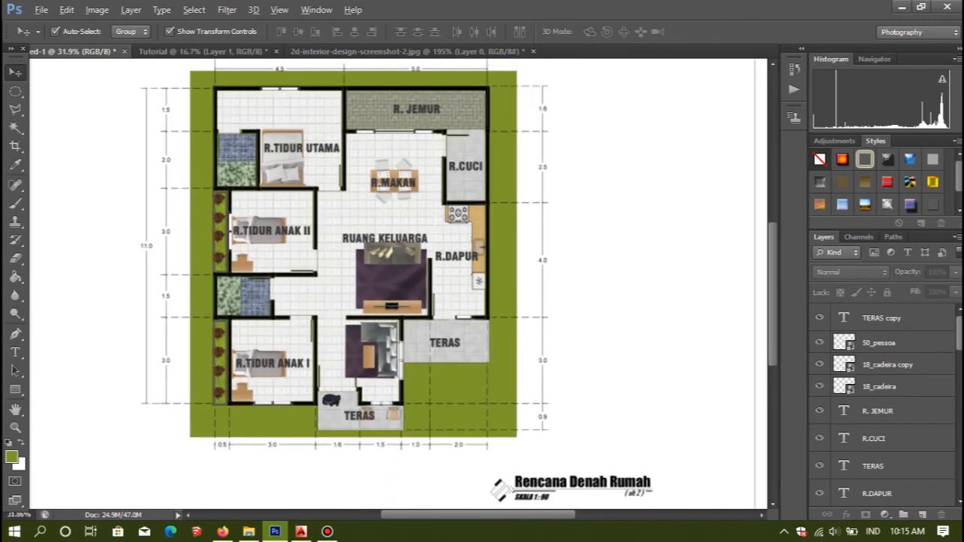
- Save the document in Photoshop format as TUTORIAL.psd in the Captures folder under Videos
{"action": "key", "text": "ctrl+shift+s"}
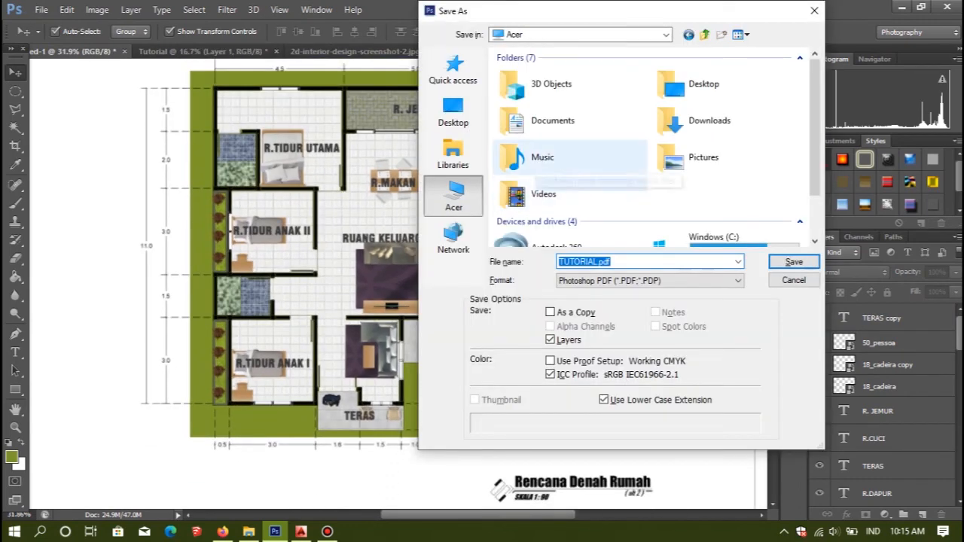
{"action": "double_click", "coordinate": [528, 194]}
{"action": "double_click", "coordinate": [527, 92]}
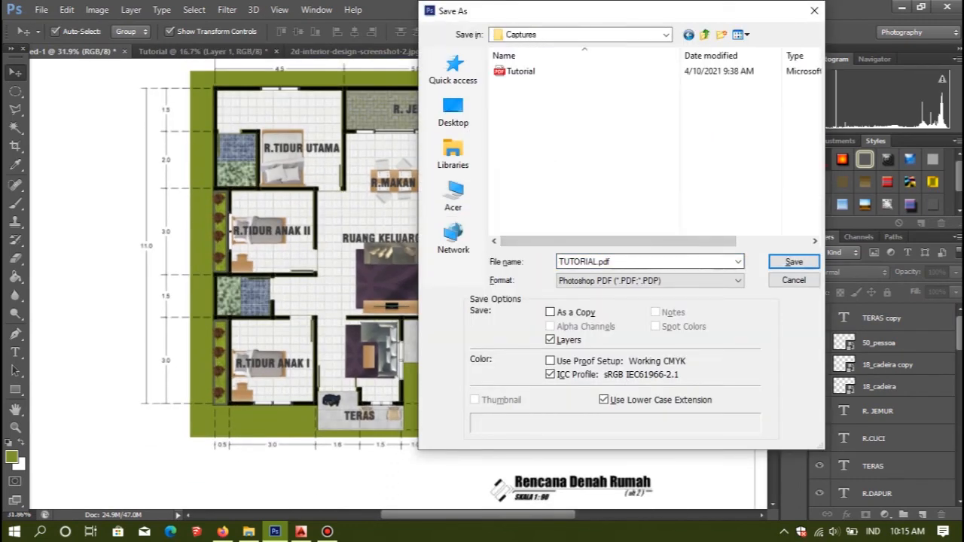
{"action": "left_click", "coordinate": [648, 280]}
{"action": "left_click", "coordinate": [603, 294]}
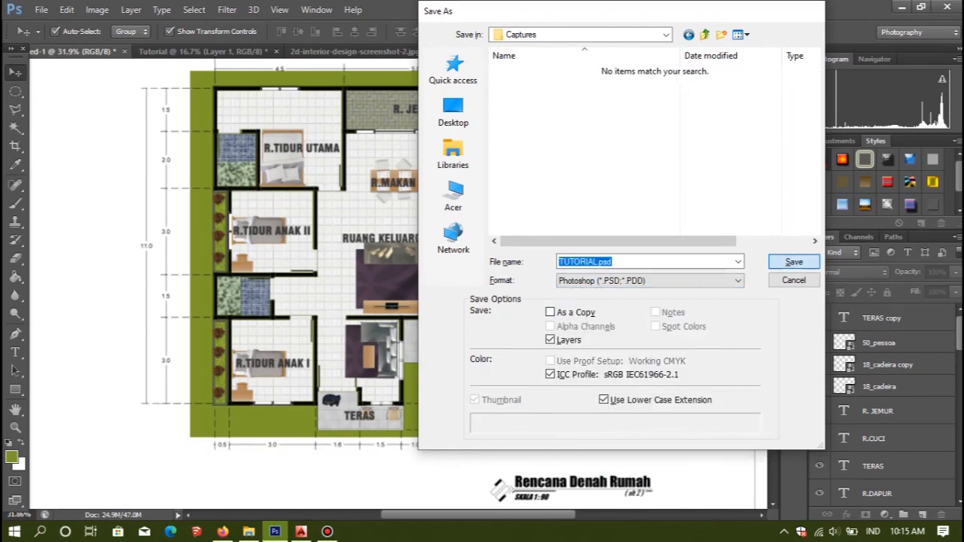
{"action": "key", "text": "Return"}
{"action": "key", "text": "Return"}
- Save a JPEG copy of the floor plan as TUTORIAL.jpg in the Captures folder
{"action": "scroll", "coordinate": [419, 379], "scroll_direction": "down", "scroll_amount": 3}
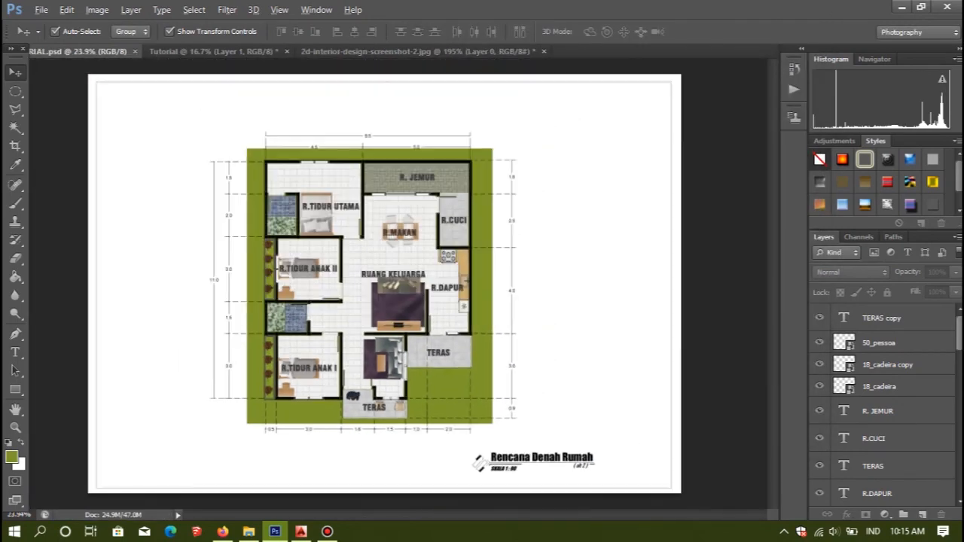
{"action": "scroll", "coordinate": [362, 226], "scroll_direction": "up", "scroll_amount": 1}
{"action": "key", "text": "ctrl+shift+s"}
{"action": "left_click", "coordinate": [649, 280]}
{"action": "left_click", "coordinate": [603, 376]}
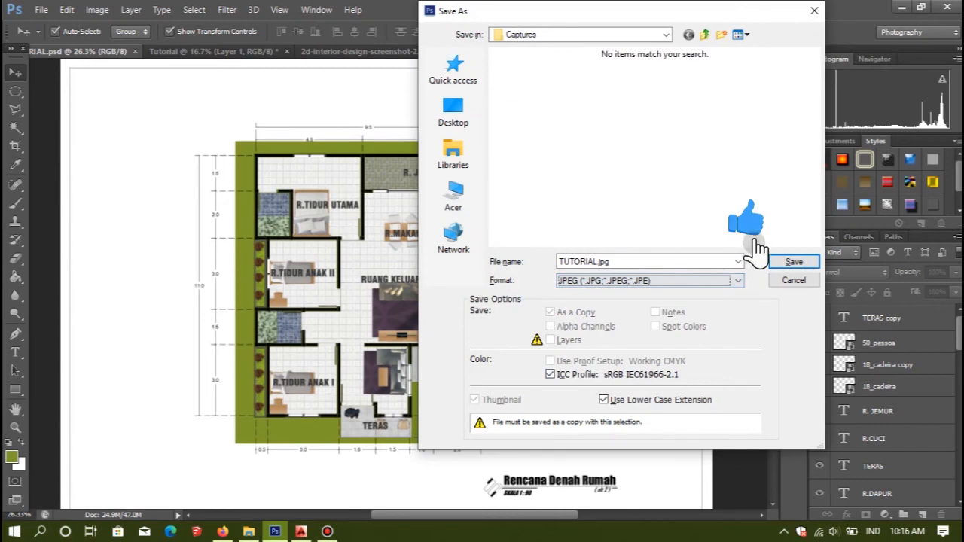
{"action": "key", "text": "Return"}
{"action": "key", "text": "Return"}
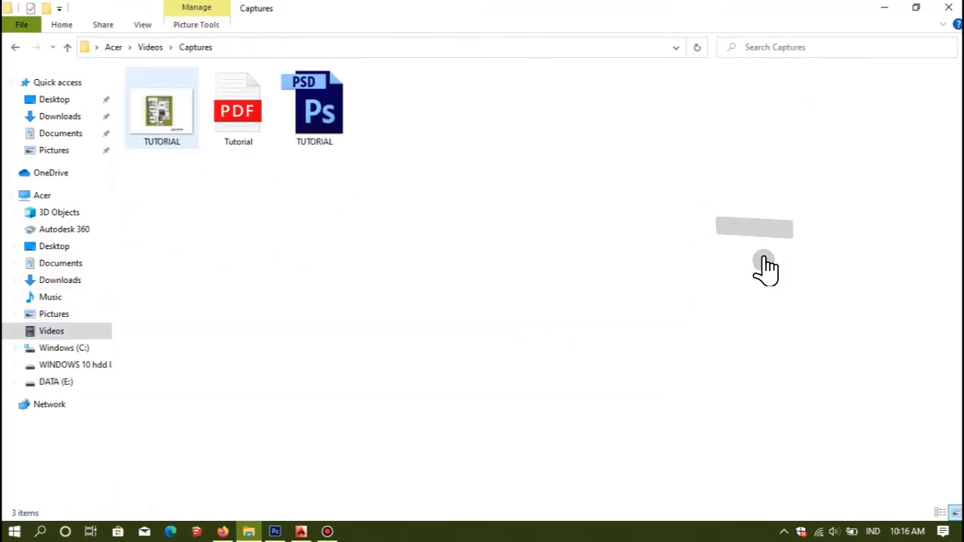
- Open TUTORIAL.jpg from the Captures folder, inspect the exported floor plan up close and as a whole, and close the viewer
{"action": "double_click", "coordinate": [161, 108]}
{"action": "double_click", "coordinate": [480, 280]}
{"action": "left_click_drag", "start_coordinate": [480, 280], "coordinate": [395, 490]}
{"action": "scroll", "coordinate": [403, 322], "scroll_direction": "down", "scroll_amount": 3}
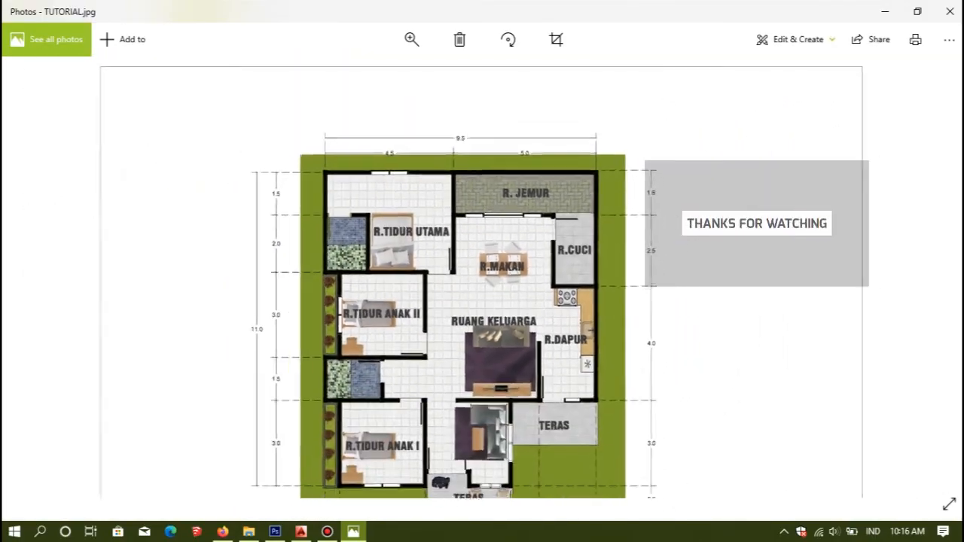
{"action": "scroll", "coordinate": [458, 302], "scroll_direction": "down", "scroll_amount": 3}
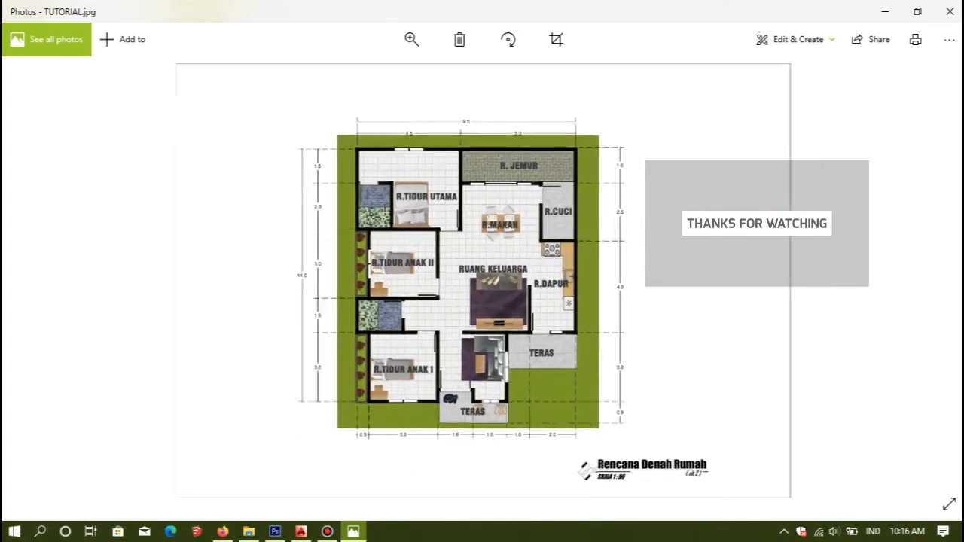
{"action": "left_click", "coordinate": [950, 11]}
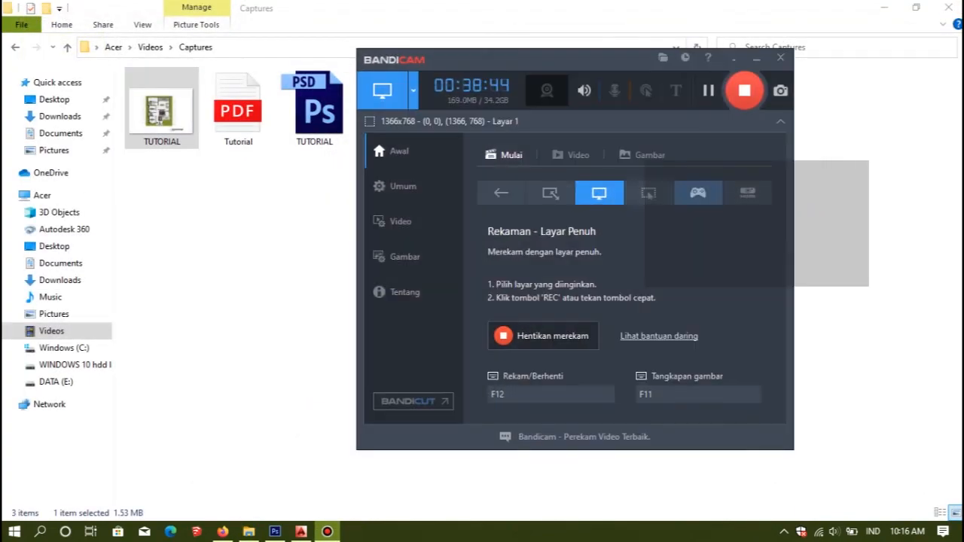